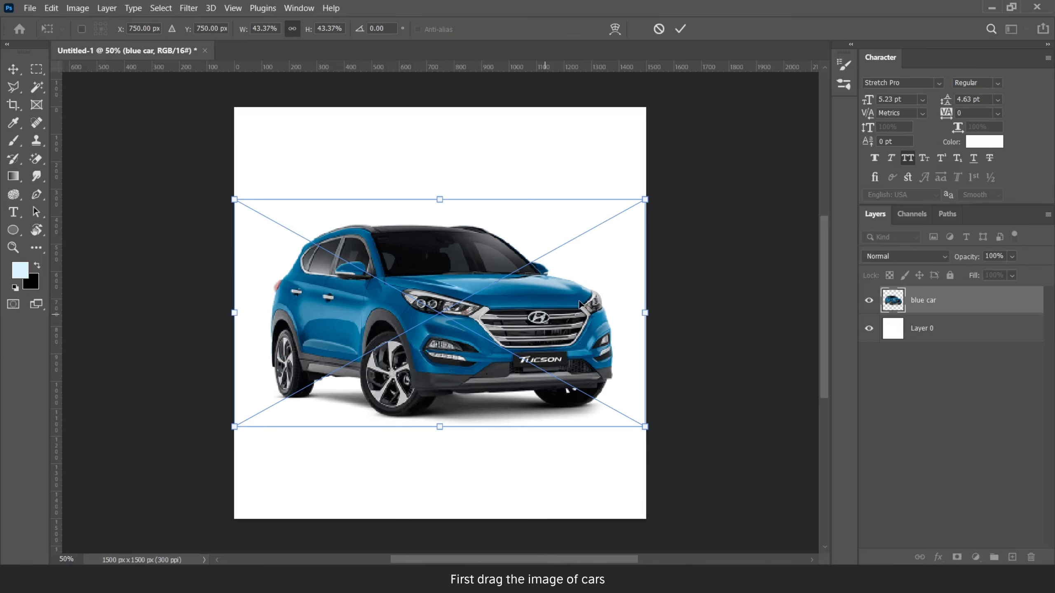
- Shrink the blue car to about 27.6% and place it at the poster's lower left
drag(645, 199, 542, 313)
drag(473, 339, 460, 348)
click(680, 29)
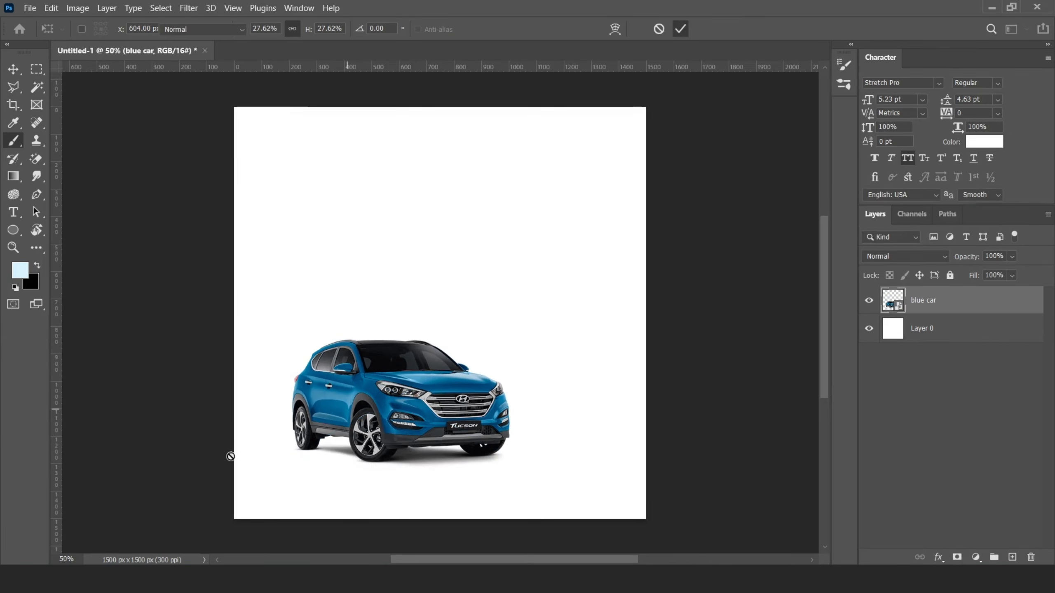
- Bring the white car image into the poster, shrink it and set it on the blue car
key(alt+Tab)
drag(697, 104, 642, 286)
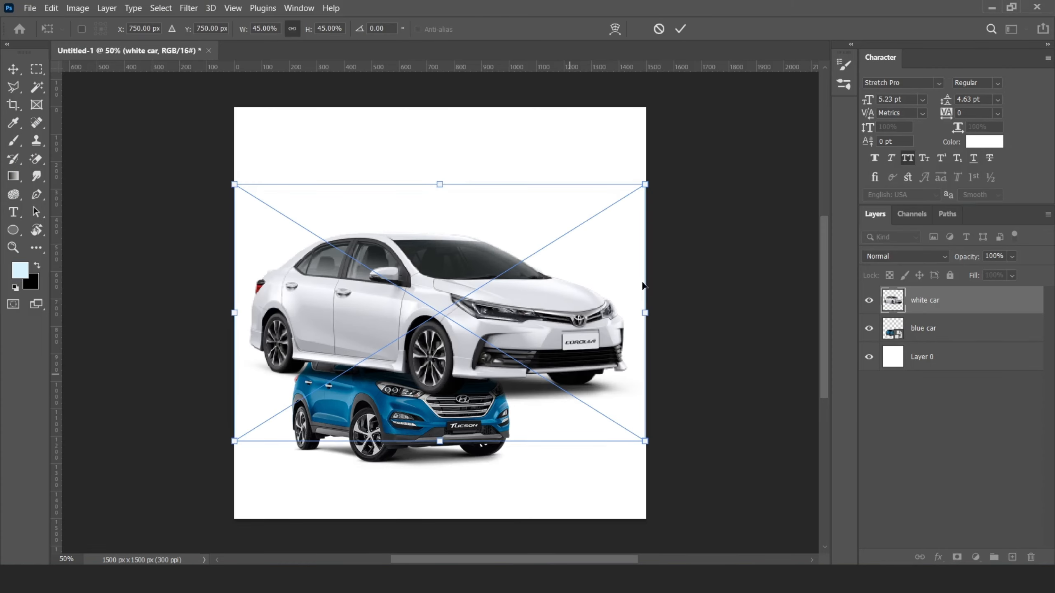
drag(645, 184, 546, 231)
drag(436, 315, 476, 389)
click(680, 29)
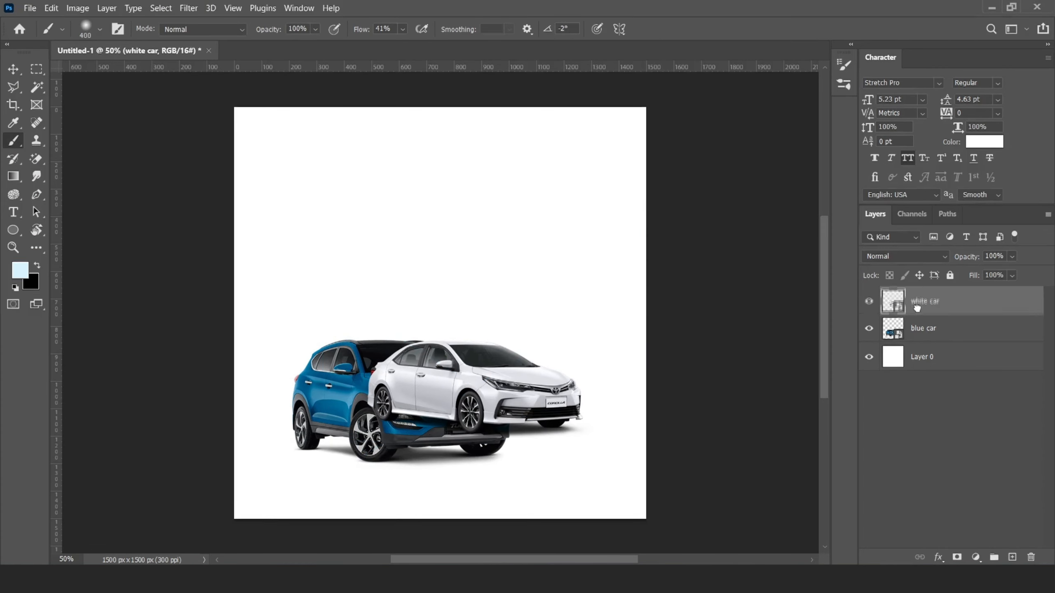
- Move the white car layer below the blue car and flip it horizontally
drag(916, 308, 916, 343)
click(51, 8)
mouse_move(104, 302)
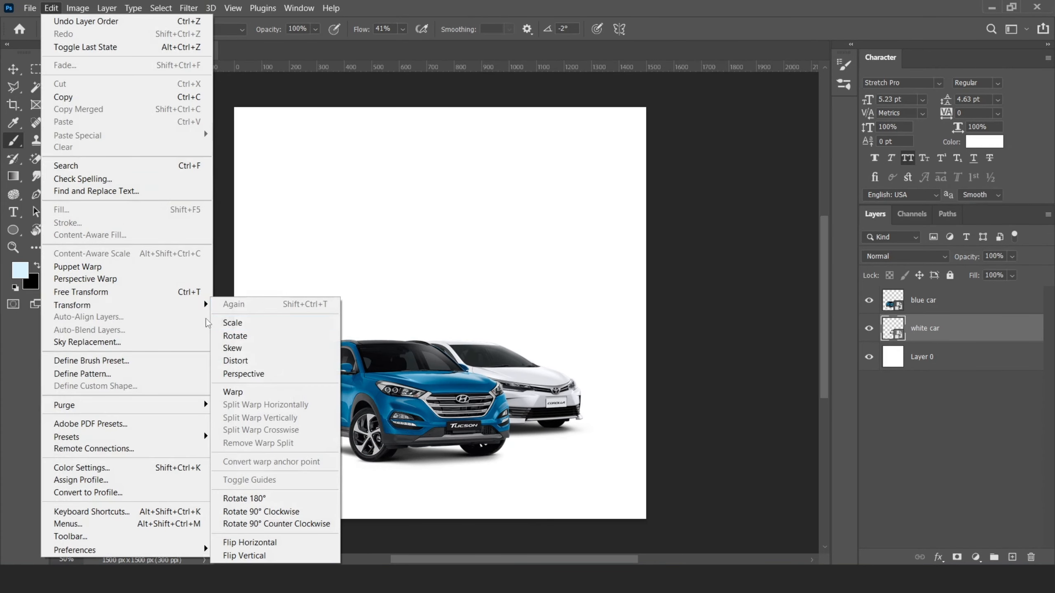
click(270, 540)
- Shrink the white car further and tuck it behind the blue car on the right
key(v)
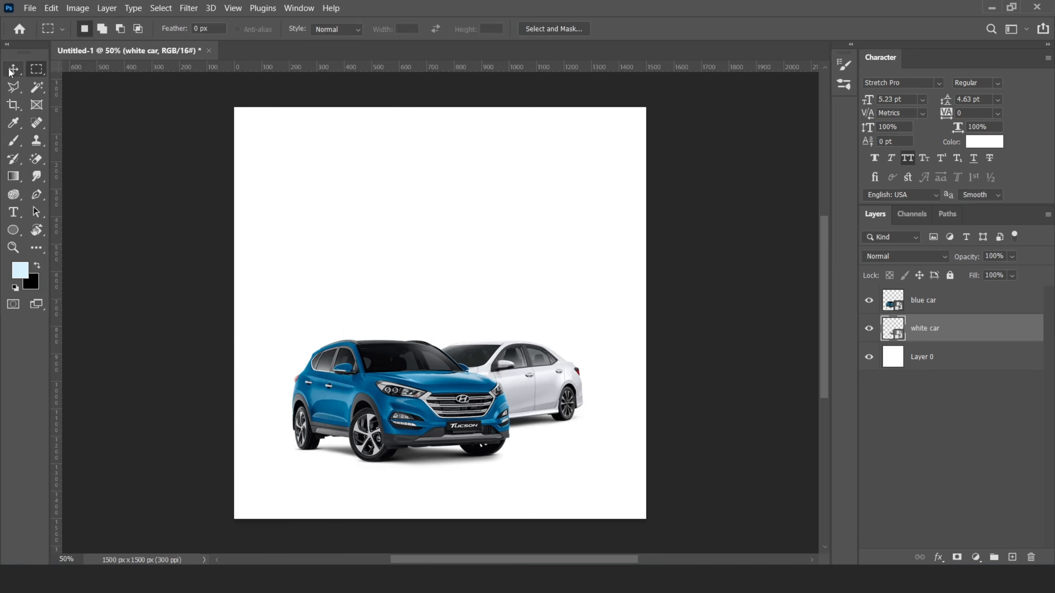
drag(519, 354, 557, 369)
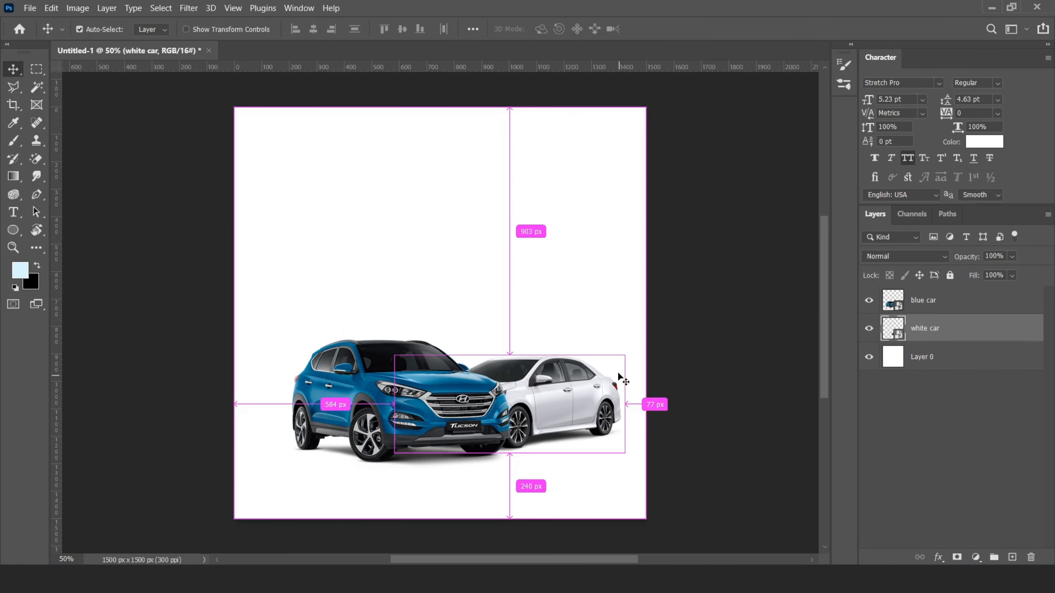
key(ctrl+t)
drag(629, 327, 598, 346)
drag(548, 396, 573, 395)
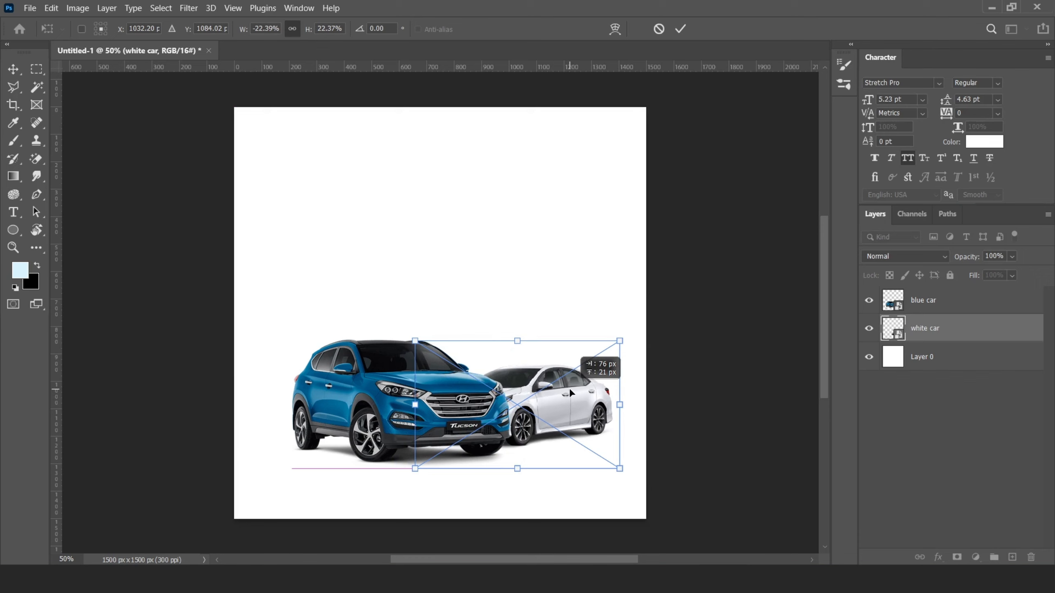
click(679, 29)
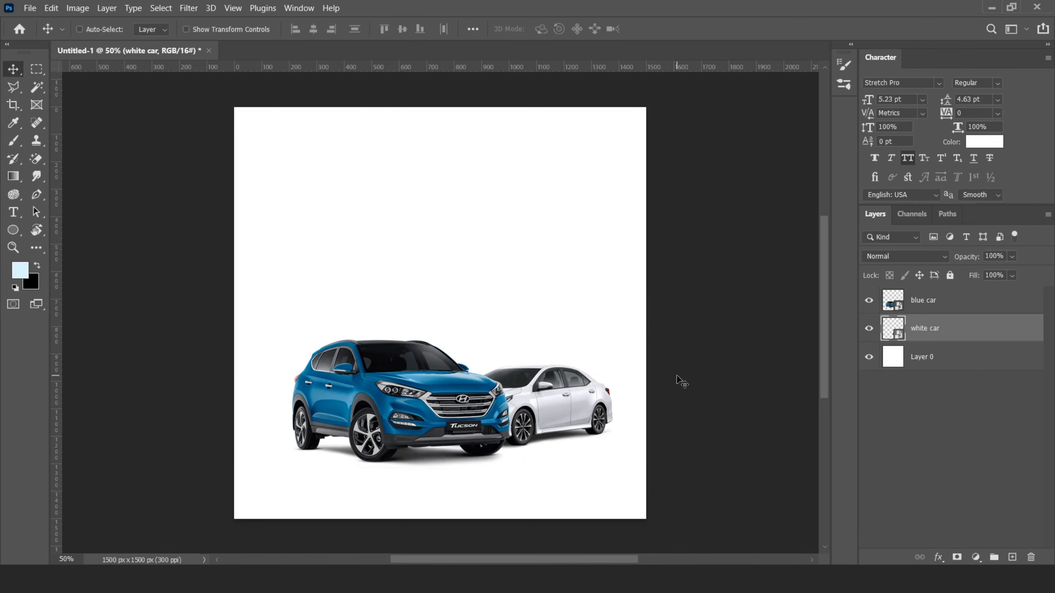
click(182, 578)
click(450, 229)
- Place the girl image right of centre, below the car layers, and give it a layer mask
drag(466, 101, 535, 388)
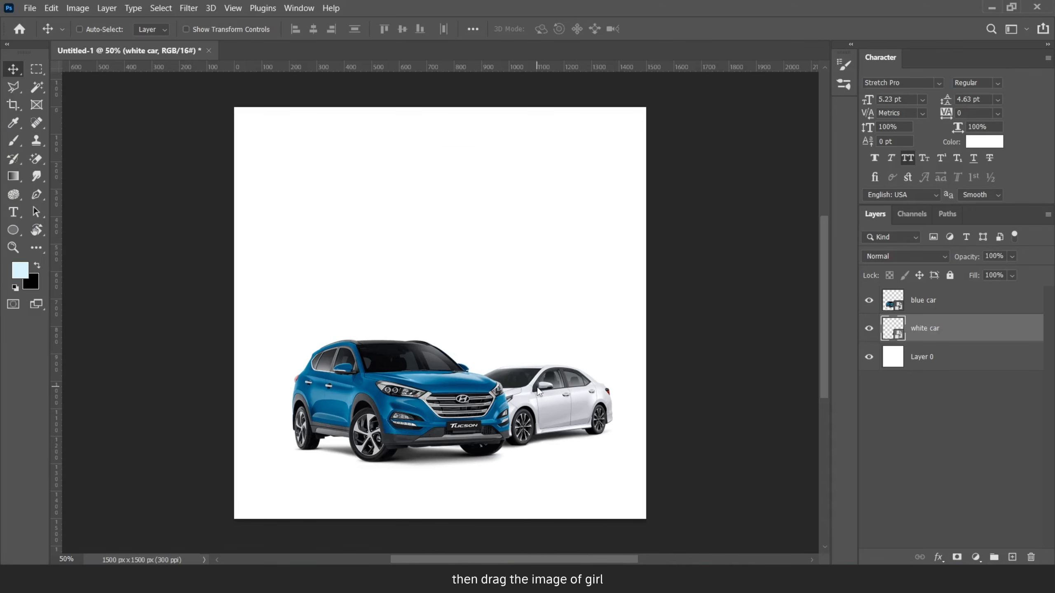
click(680, 28)
drag(457, 249, 531, 270)
drag(926, 328, 941, 373)
click(956, 556)
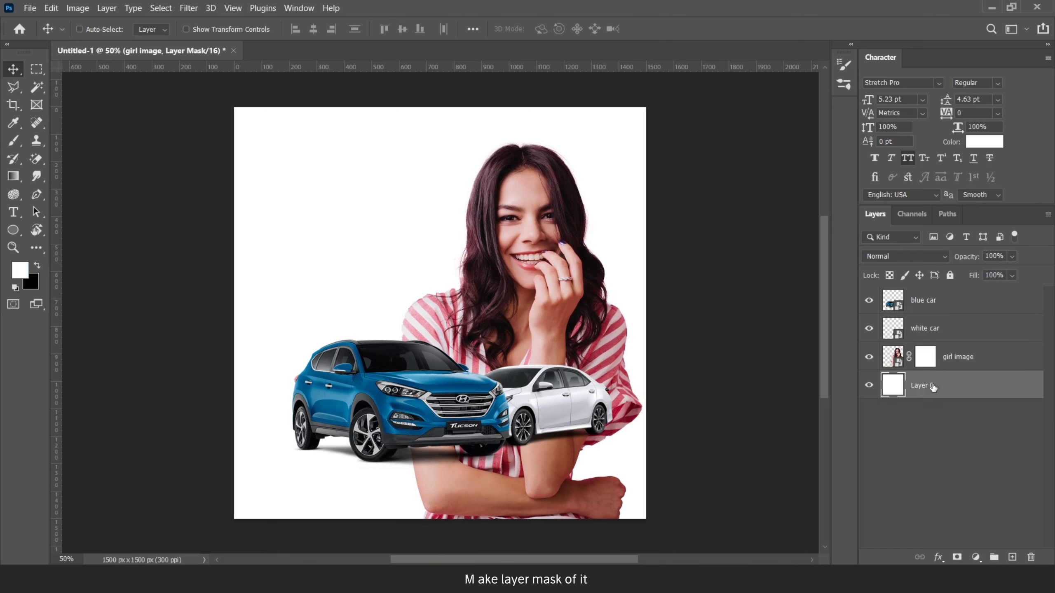
- Fill Layer 0 with a light blue background colour
click(930, 384)
click(18, 272)
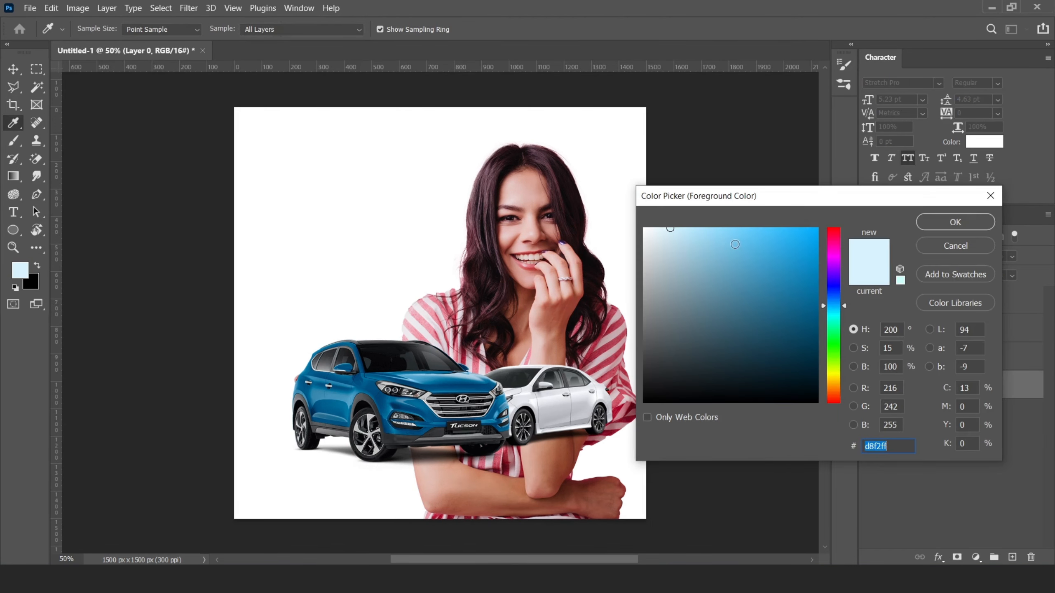
click(688, 233)
click(976, 221)
key(alt+BackSpace)
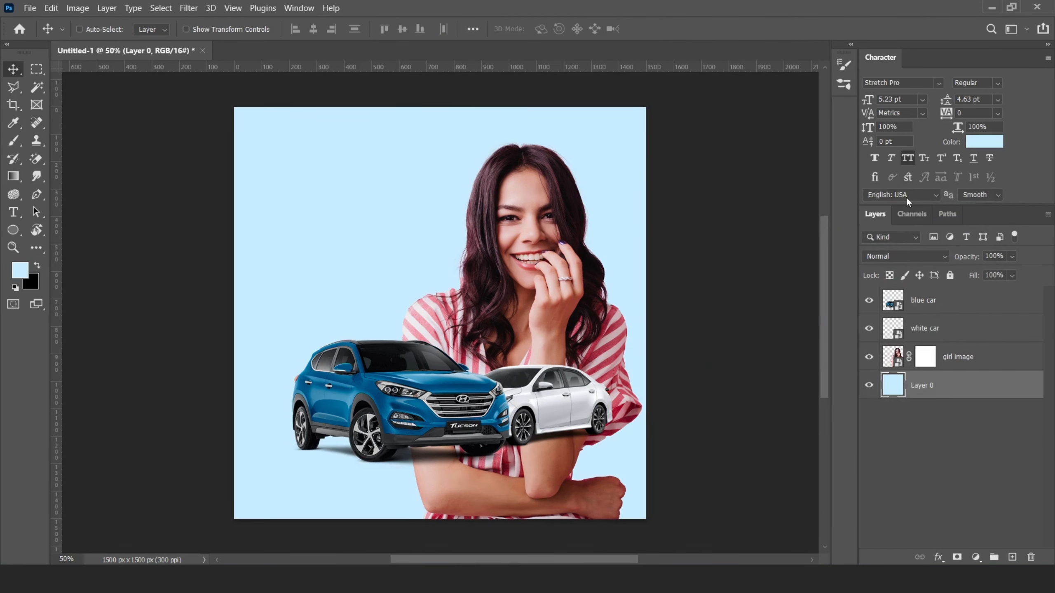
- Paint black on the girl's mask with a 600px soft brush to fade her lower body and arms
click(930, 354)
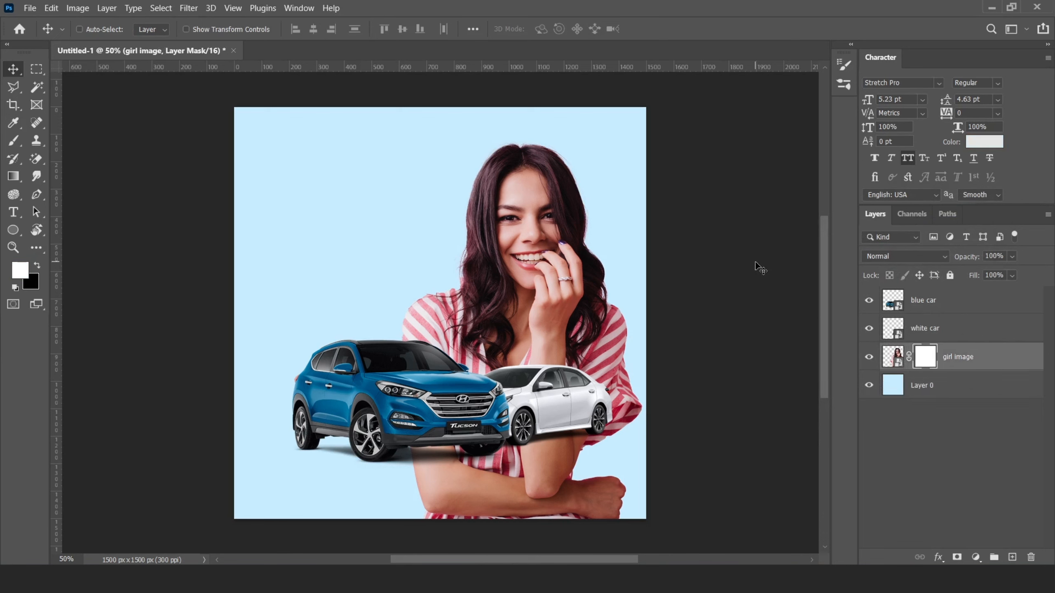
click(13, 141)
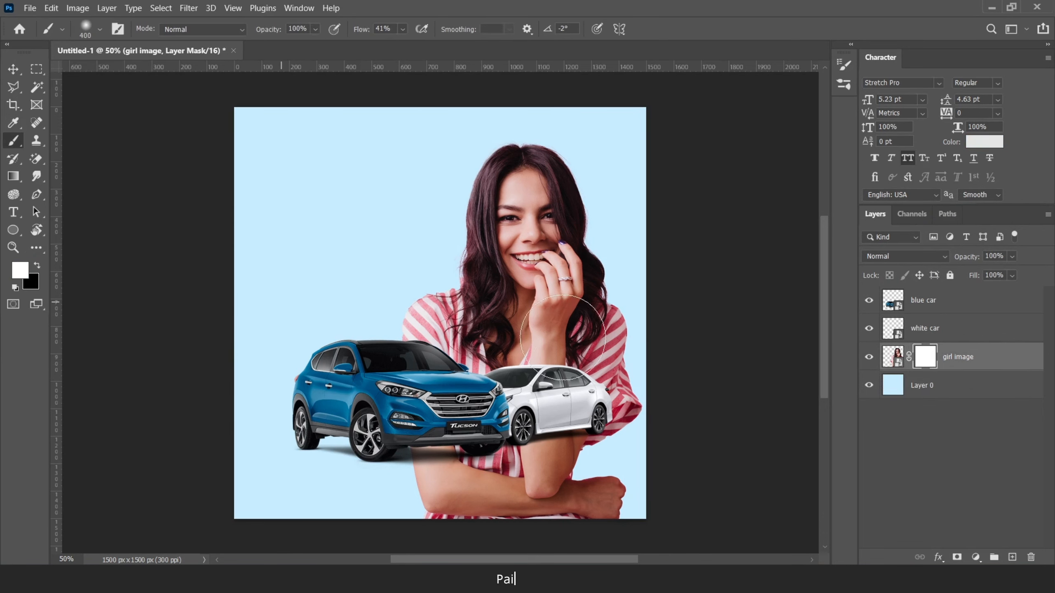
key(x)
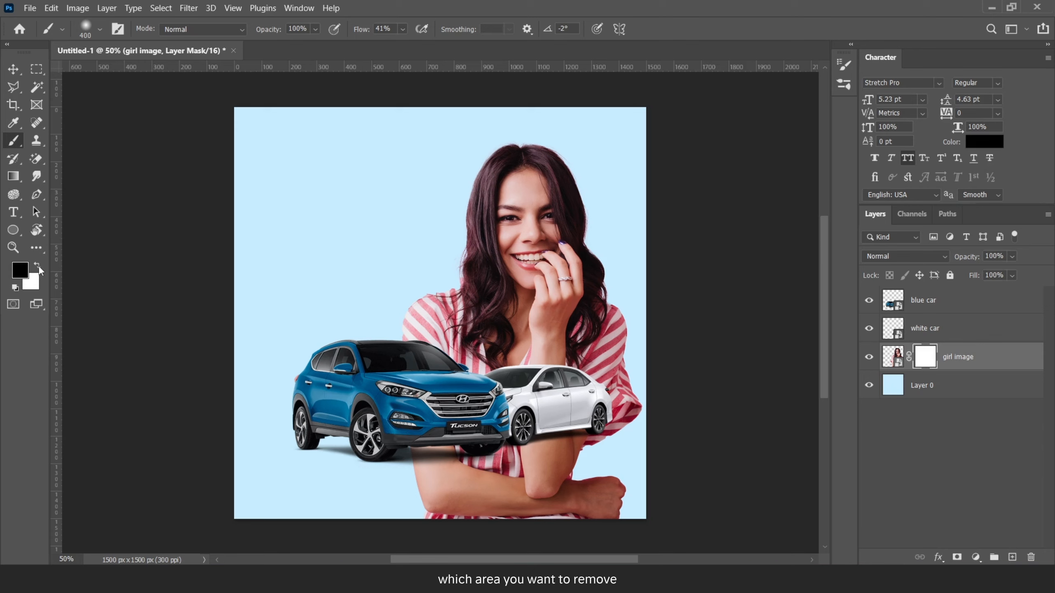
key(bracketright)
key(bracketright)
mouse_move(391, 461)
mouse_down()
mouse_move(515, 490)
mouse_move(472, 511)
mouse_move(543, 467)
mouse_move(463, 478)
mouse_move(655, 444)
mouse_move(466, 435)
mouse_move(636, 447)
mouse_up()
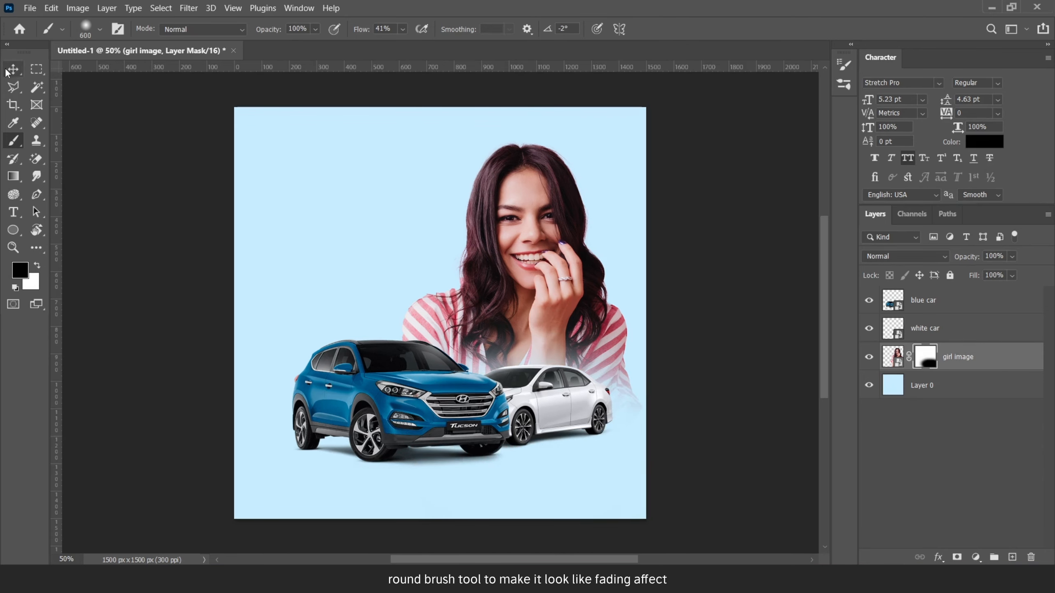
click(13, 69)
- Add a Color Balance layer clipped to the girl image, with Cyan -68 and Blue +17
click(975, 557)
click(967, 437)
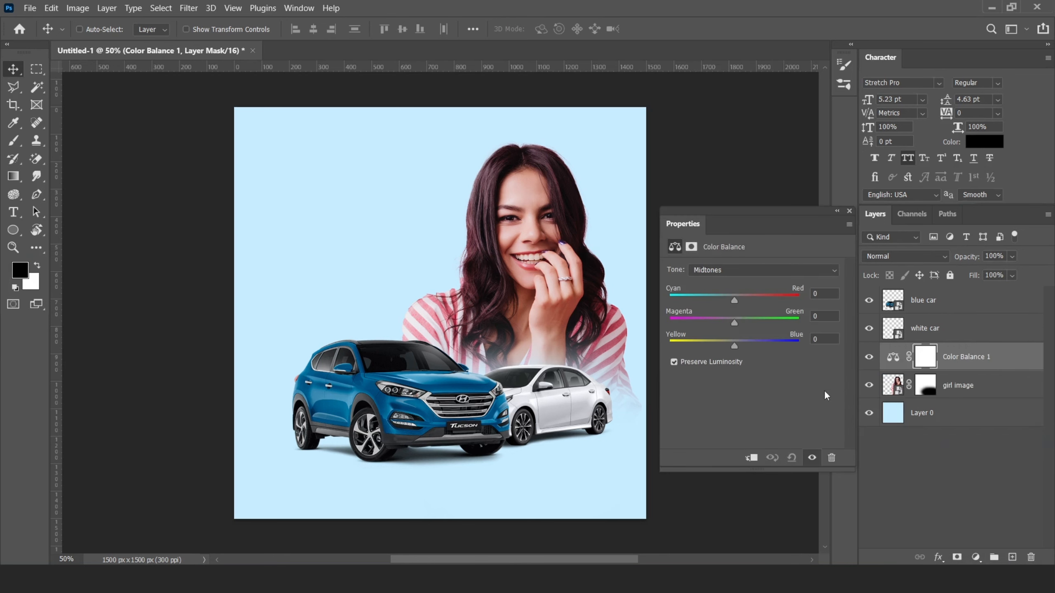
click(751, 458)
drag(735, 298, 690, 304)
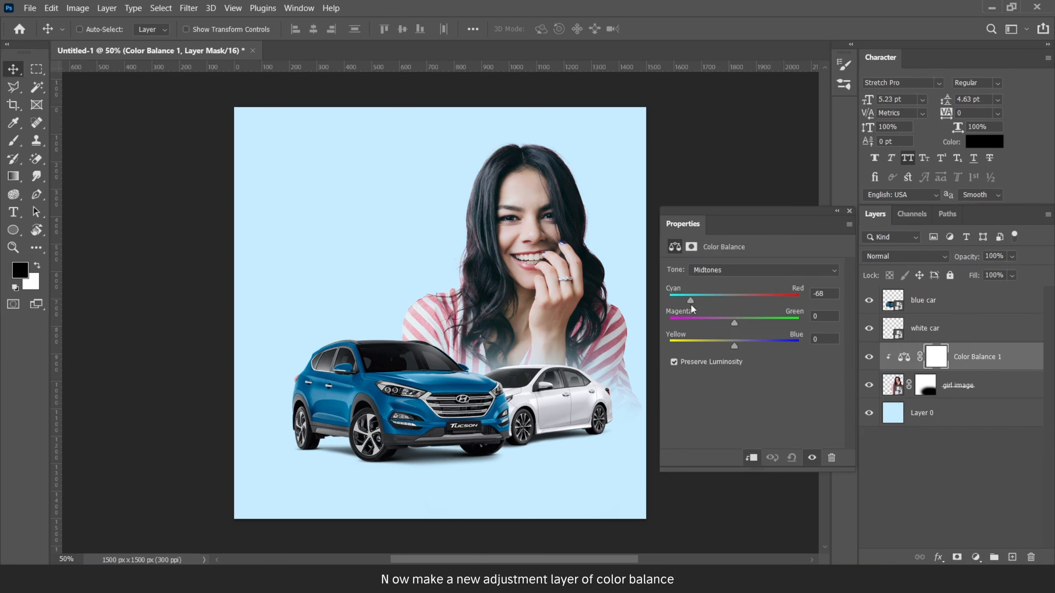
drag(734, 345, 744, 350)
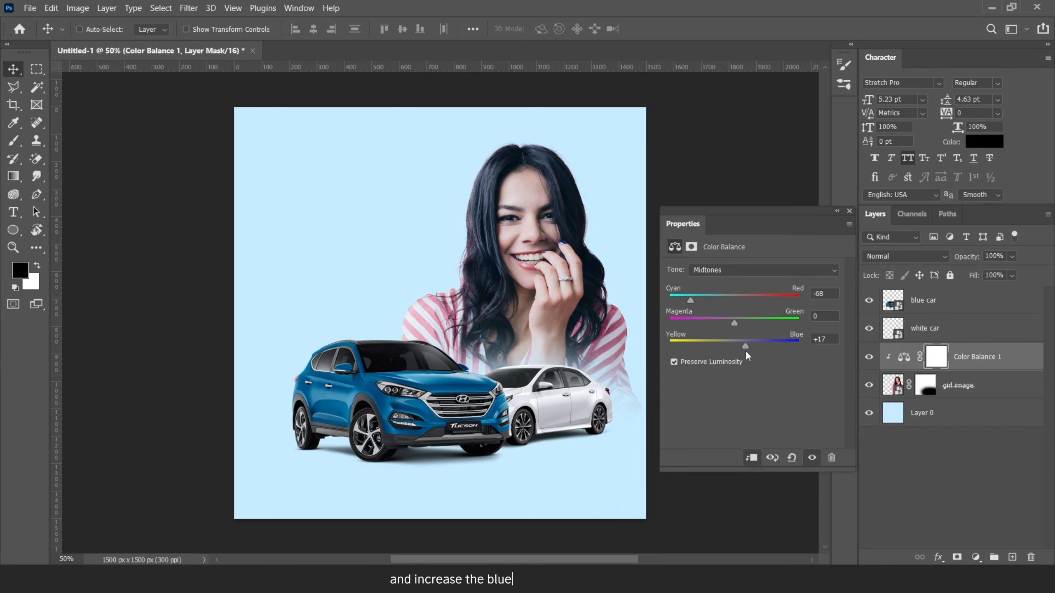
click(849, 211)
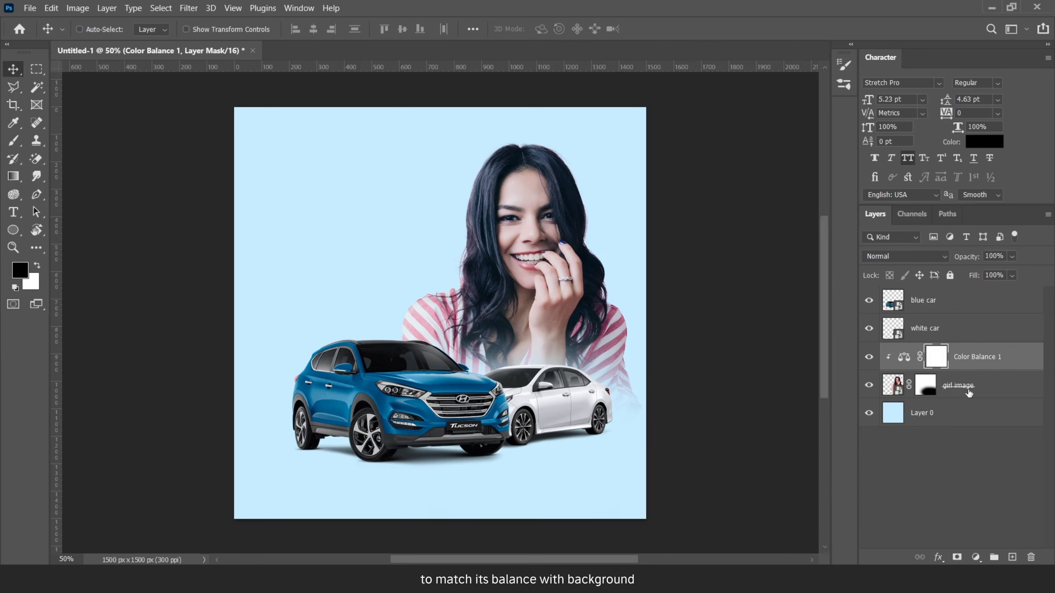
- Group the Color Balance and girl image layers into a group named 'girl Image'
click(963, 389)
key(ctrl+g)
double_click(919, 351)
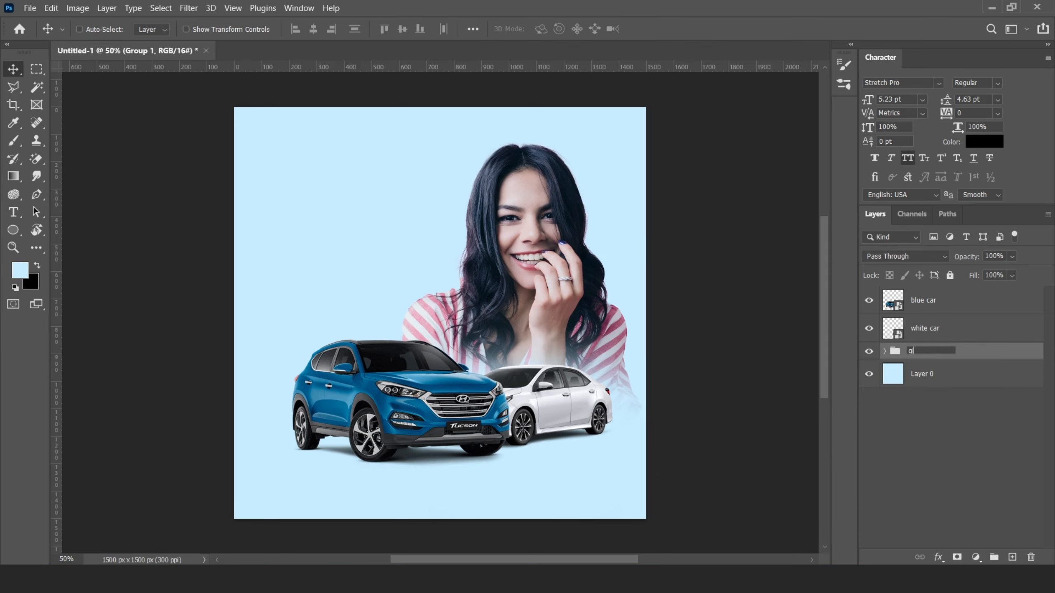
text(girl Image)
key(Return)
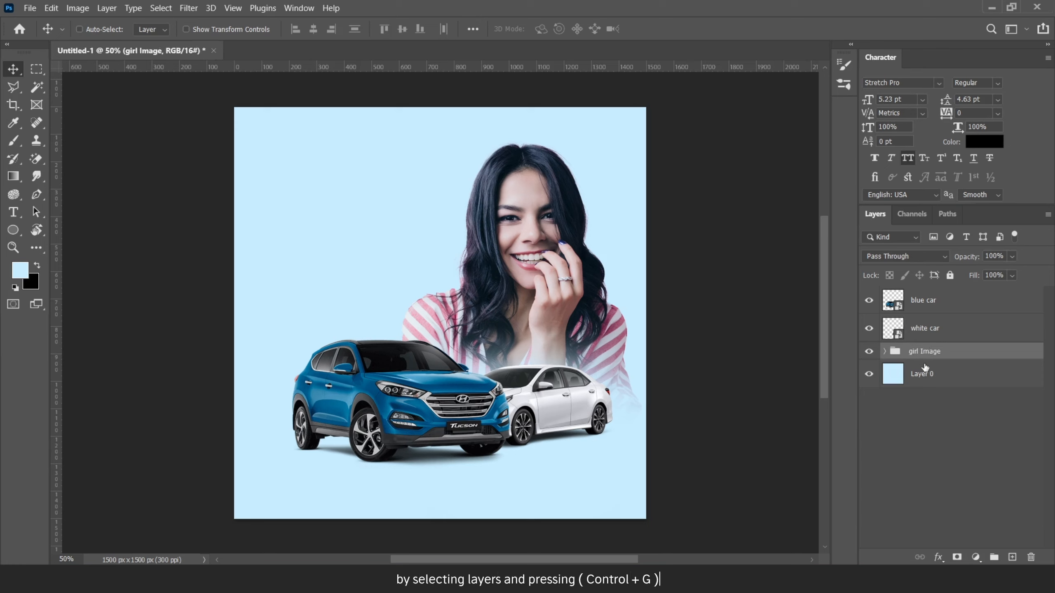
- Put Layer 0 into its own group named Background and collapse it
click(921, 375)
key(ctrl+g)
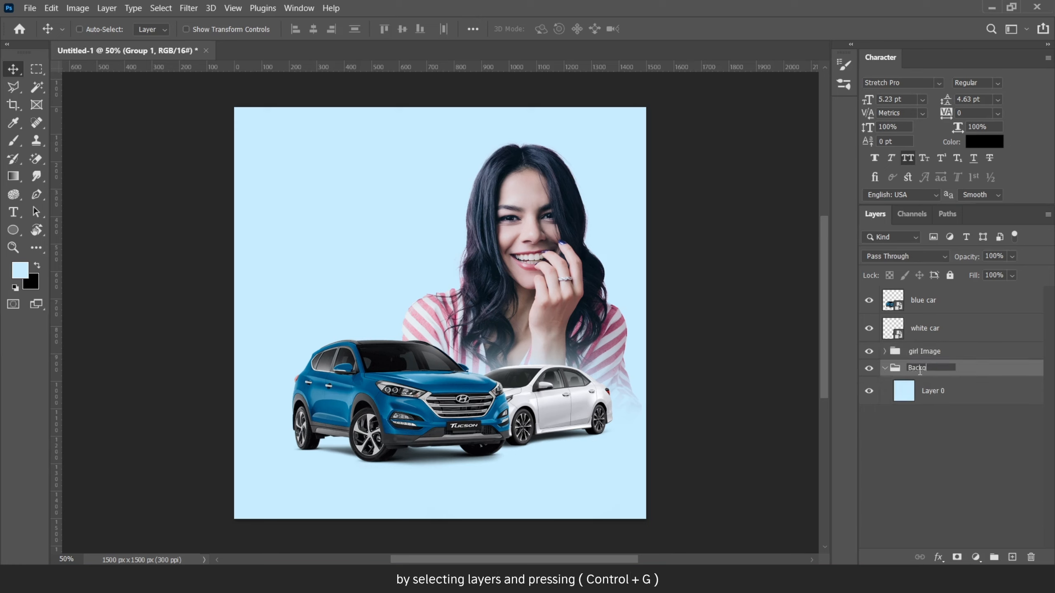
key(Return)
click(885, 368)
- Group the blue and white car layers into a group named Cars
click(930, 301)
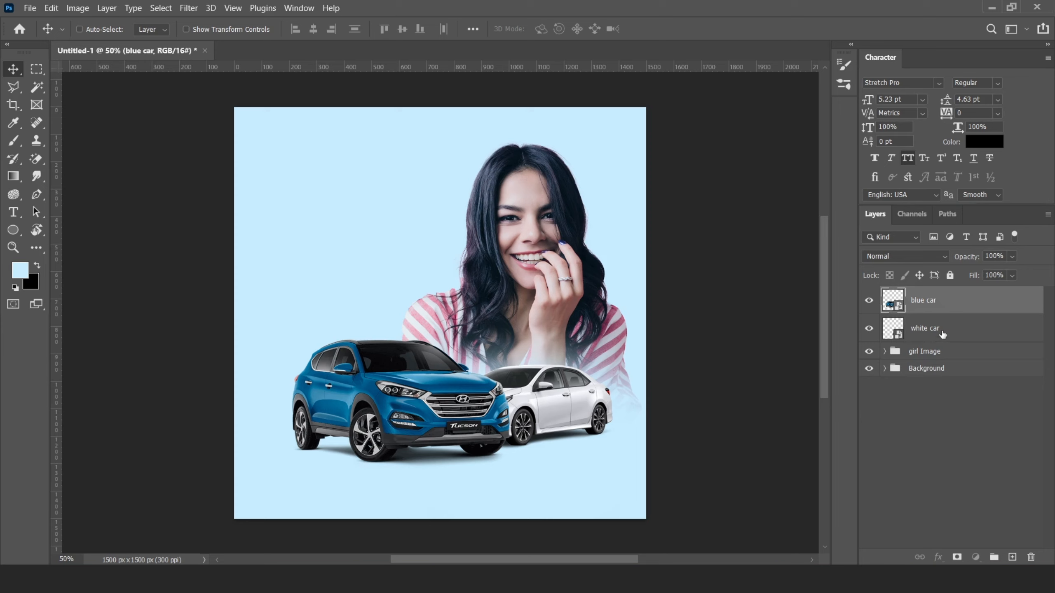
ctrl+click(942, 330)
key(ctrl+g)
double_click(919, 294)
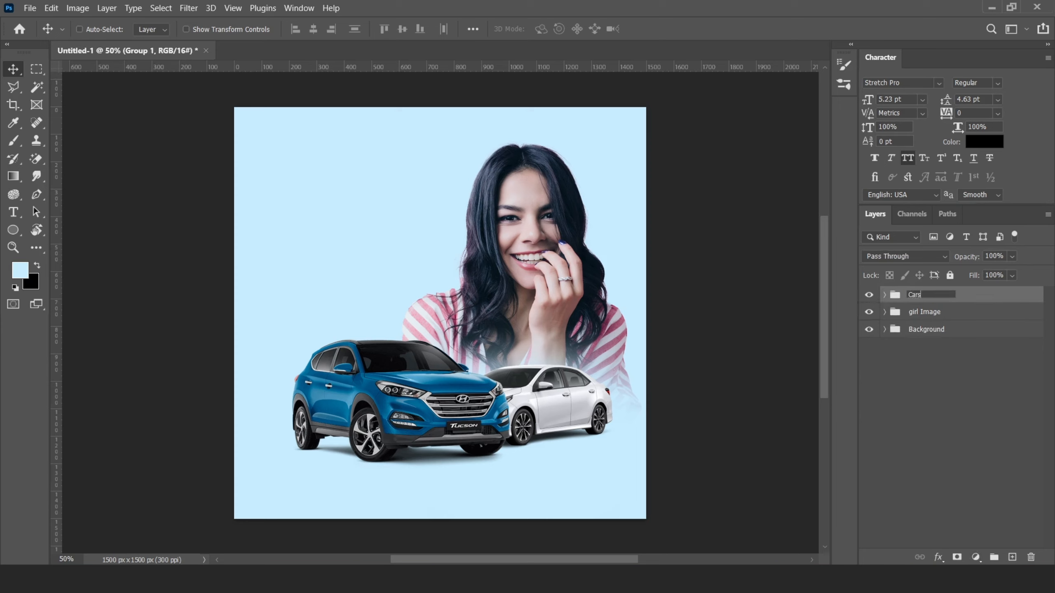
key(Return)
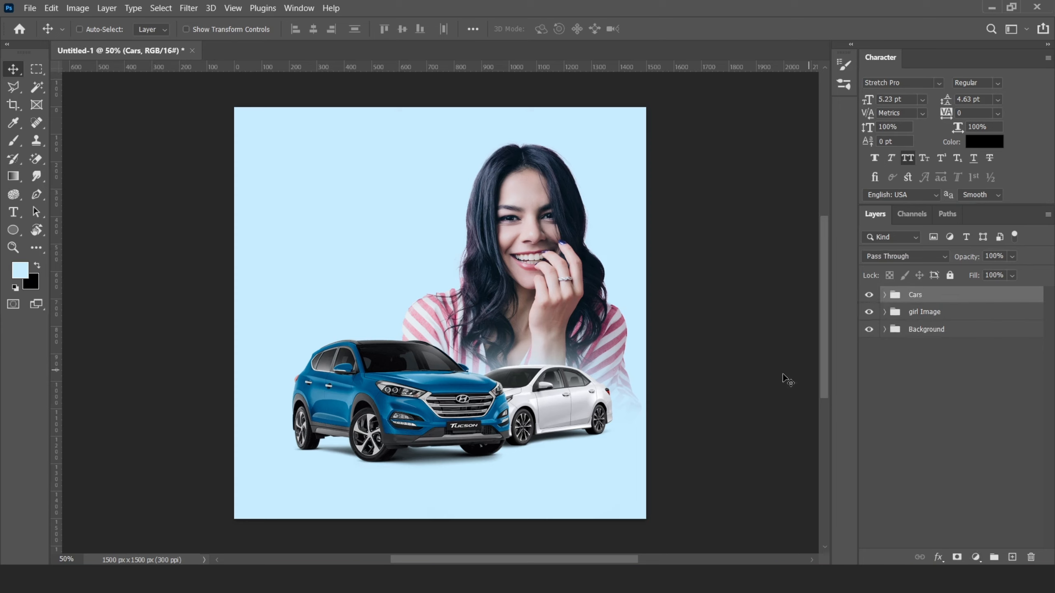
- Enlarge the Cars group to about 109% and move it lower on the poster
key(ctrl+t)
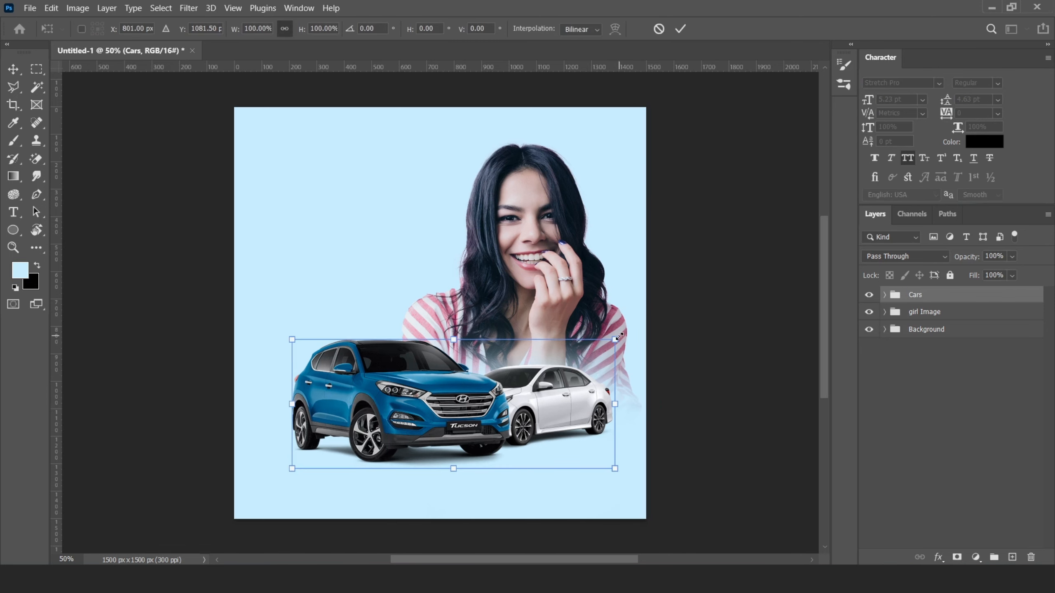
drag(615, 339, 624, 336)
drag(283, 471, 270, 477)
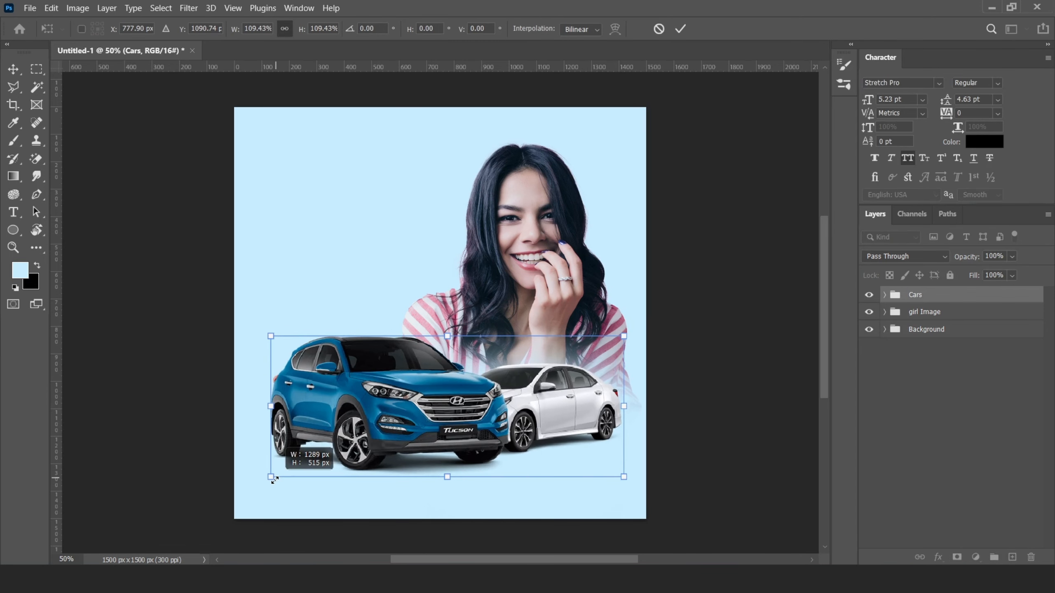
drag(480, 387, 491, 406)
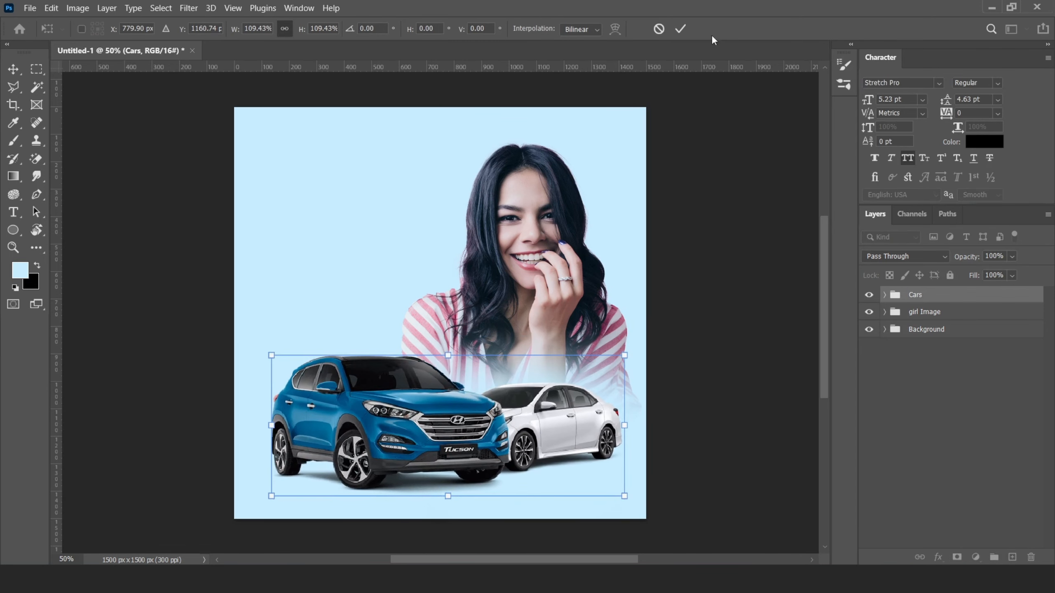
click(680, 29)
- Nudge the girl Image group right and down and enlarge it to about 105%
click(907, 315)
drag(583, 260, 588, 269)
key(ctrl+t)
drag(393, 146, 379, 124)
click(679, 28)
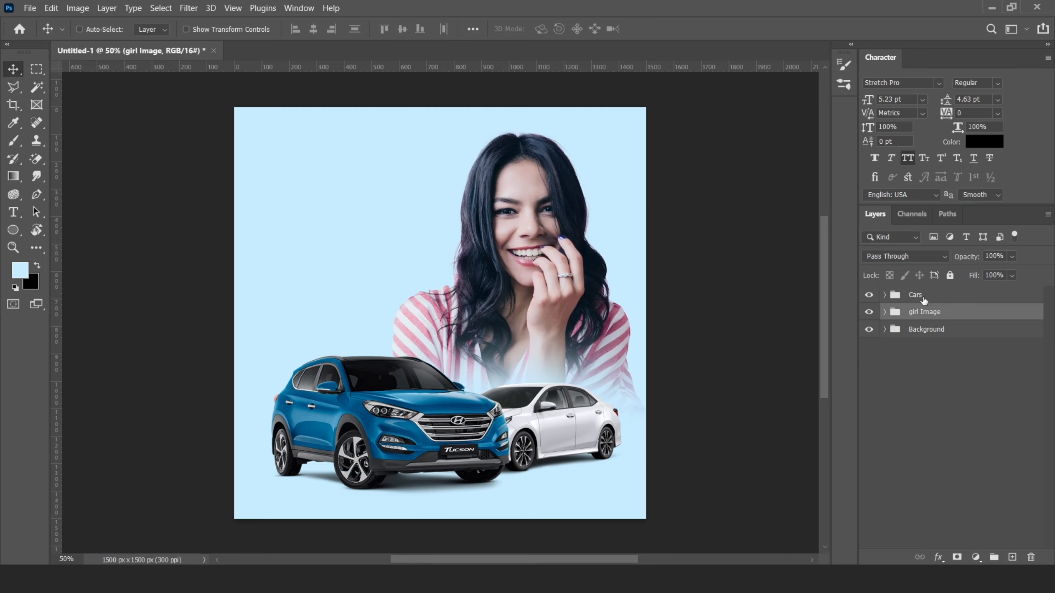
- Add an empty new layer above Cars, then expand Background and select Layer 0
click(945, 294)
click(1012, 557)
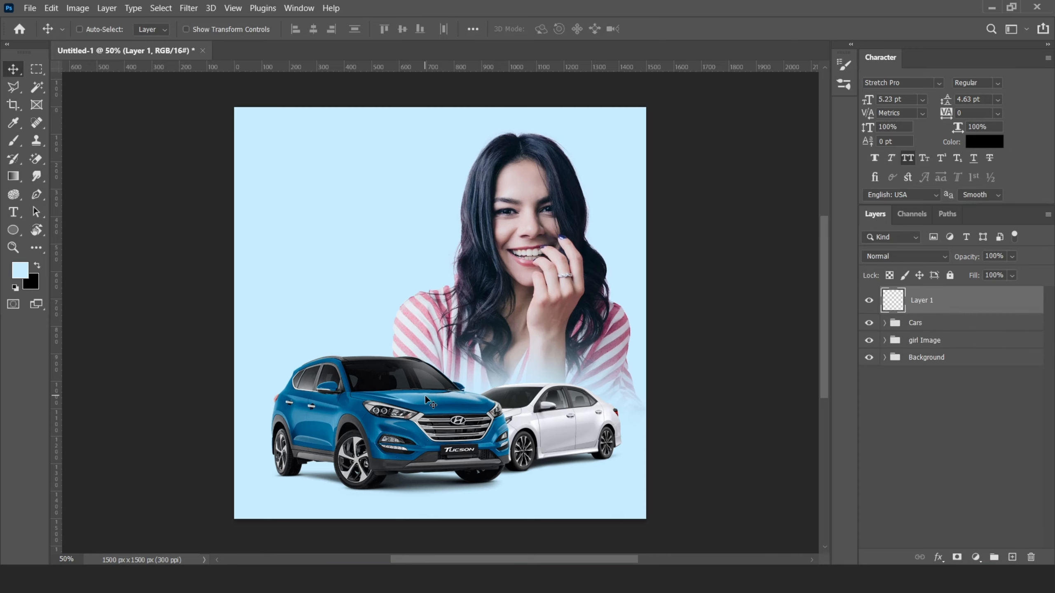
click(883, 358)
click(933, 389)
- Drag the buildings image from the source folder into the poster
click(166, 577)
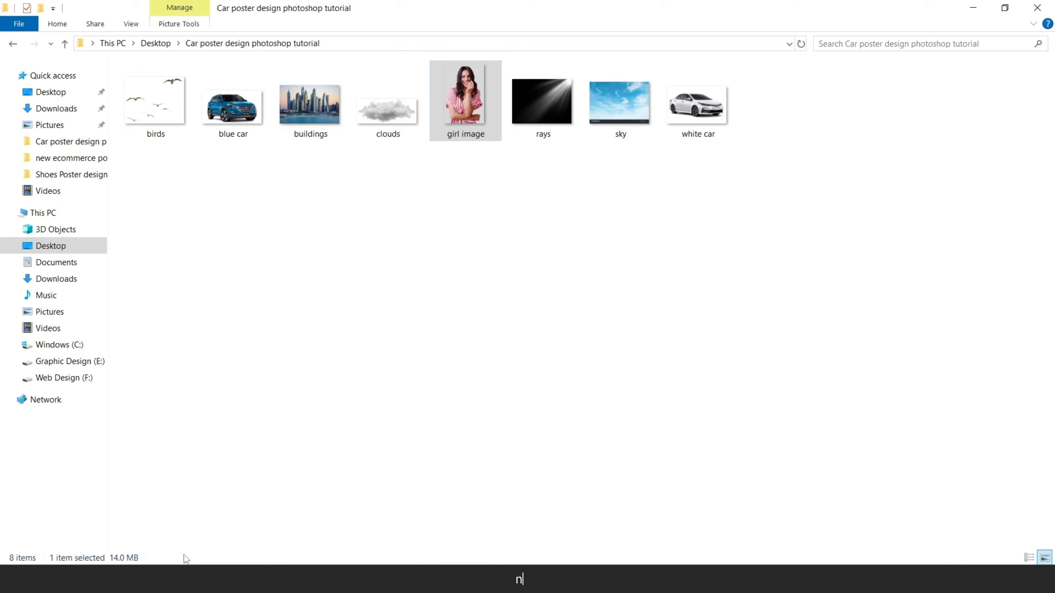
click(360, 264)
drag(311, 104, 685, 384)
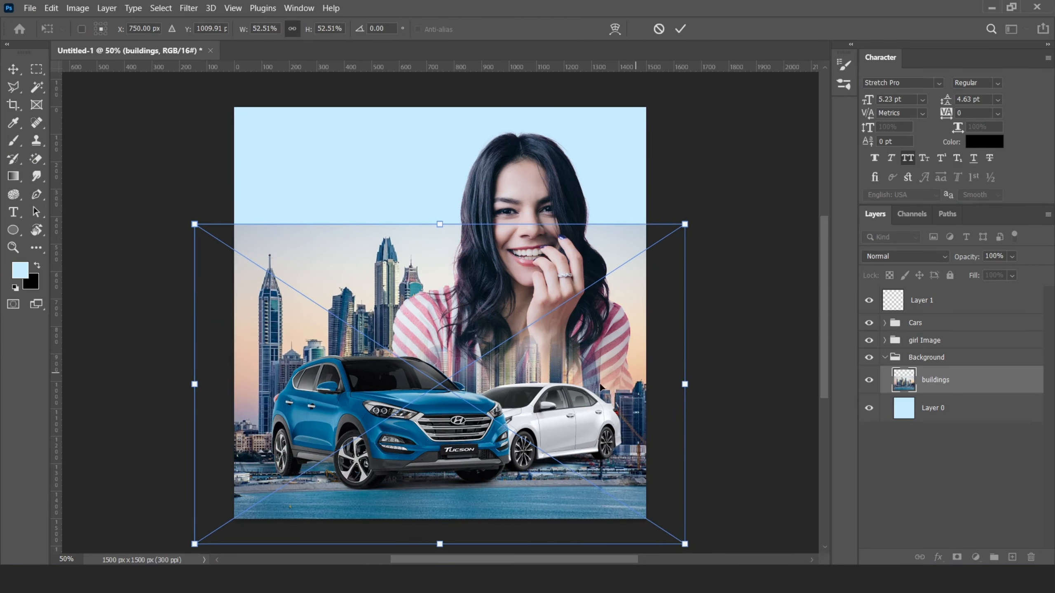
- Scale the buildings image to about 82%, centre it and raise it on the canvas
drag(569, 399, 568, 361)
drag(684, 348, 745, 348)
drag(619, 411, 620, 395)
drag(743, 326, 820, 326)
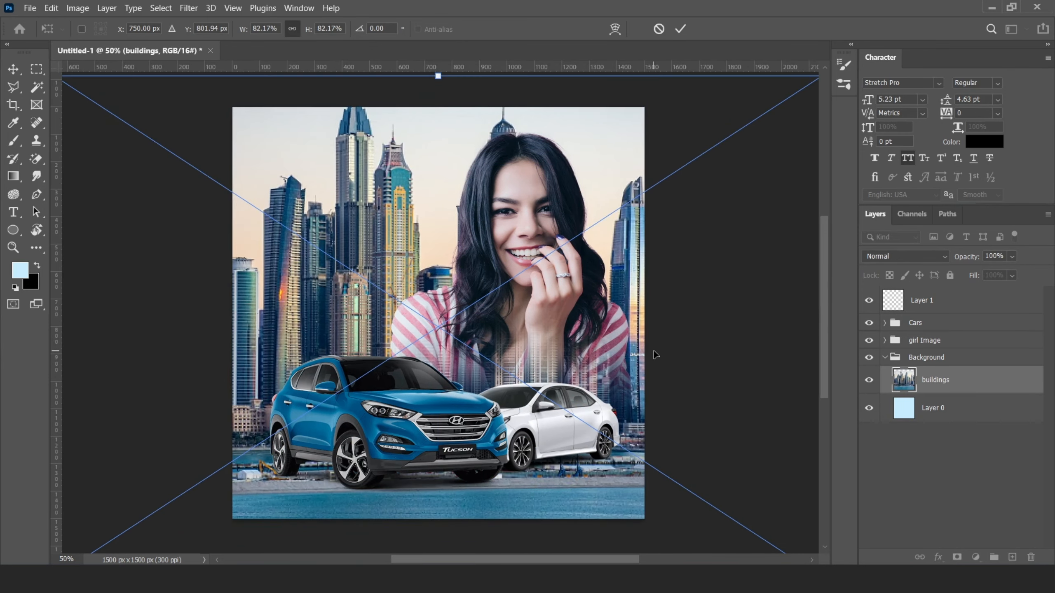
drag(657, 353, 656, 294)
click(680, 29)
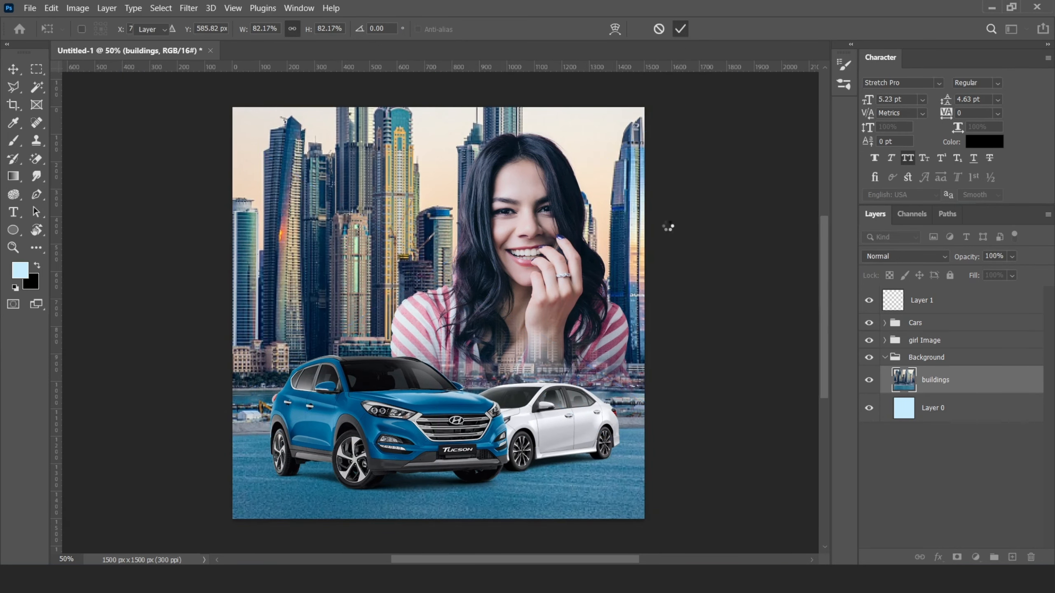
- Mask the buildings layer with a gradient so only a faint skyline remains at the bottom
click(956, 557)
key(g)
scroll(427, 178, down, 3)
drag(358, 258, 355, 452)
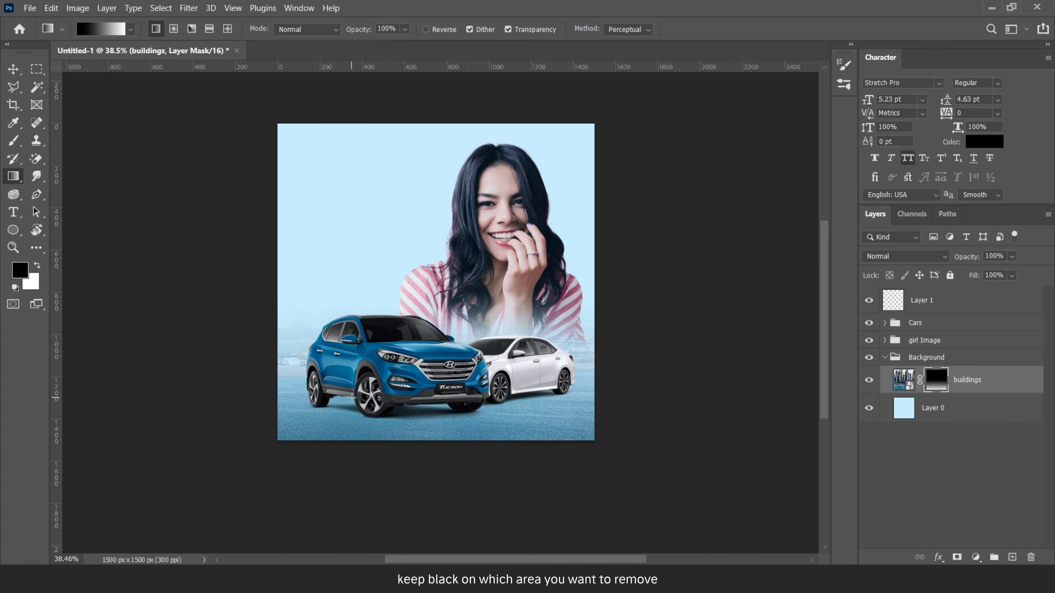
click(12, 68)
scroll(456, 295, up, 3)
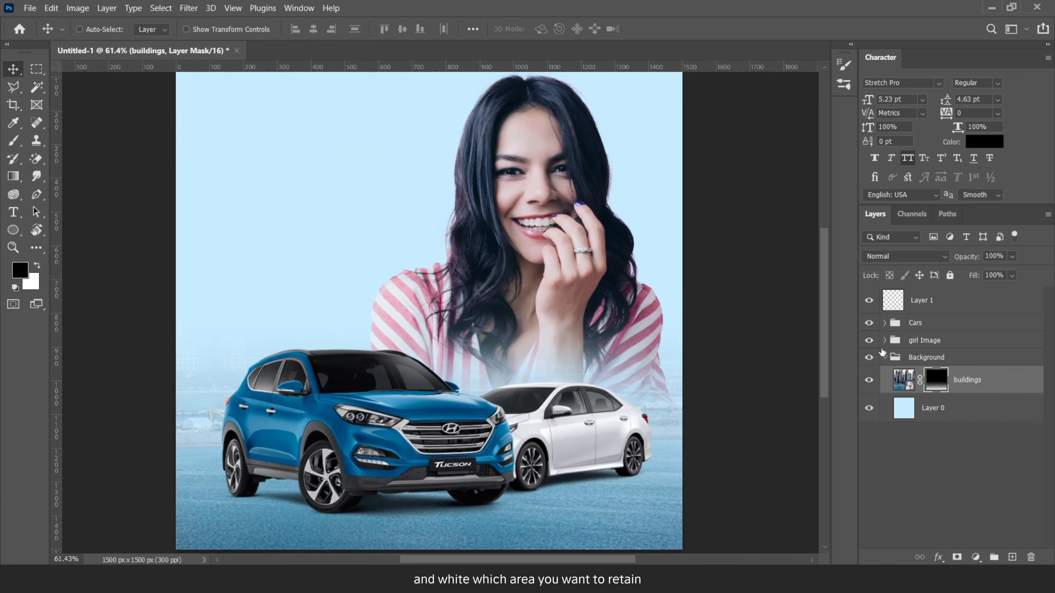
- Drag the sky image from the source folder into the poster
click(177, 578)
click(532, 206)
drag(619, 105, 468, 349)
- Enlarge the sky image and warp it into a perspective shape with a wider top
scroll(457, 233, down, 2)
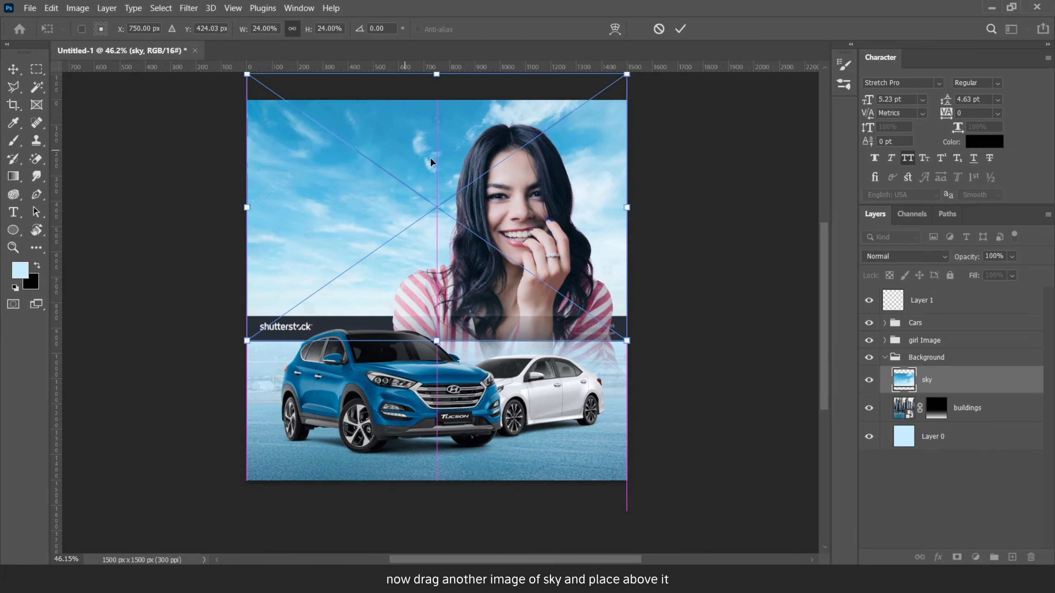
drag(635, 207, 744, 207)
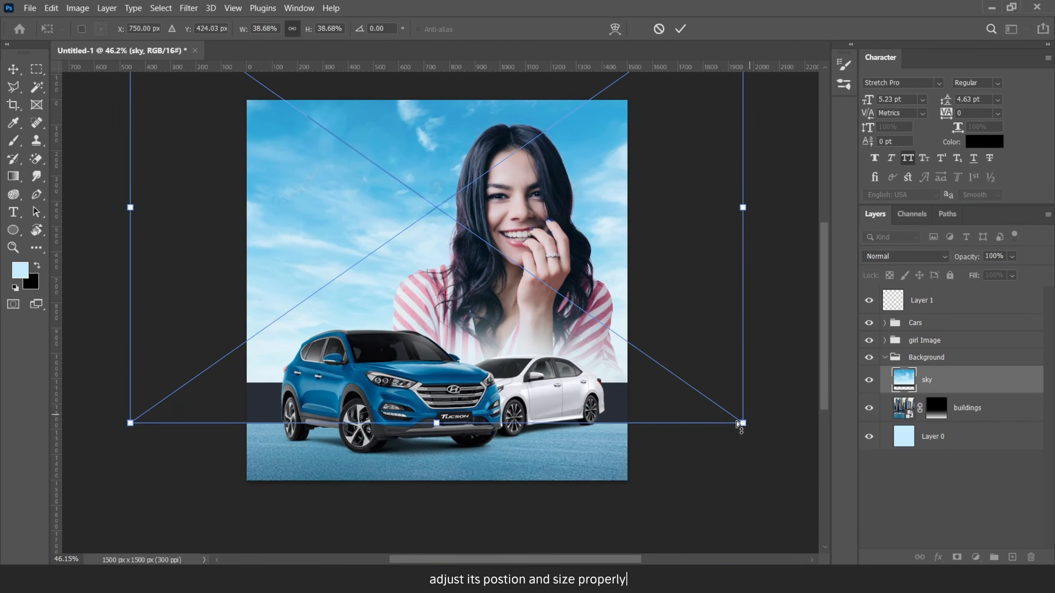
drag(744, 424, 636, 425)
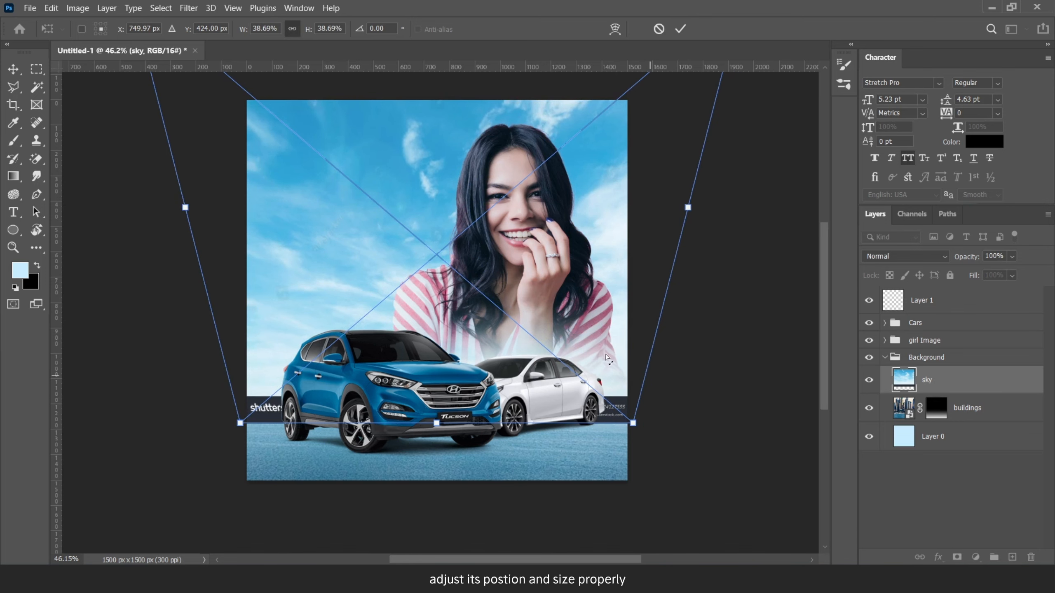
scroll(552, 295, down, 5)
drag(670, 107, 742, 107)
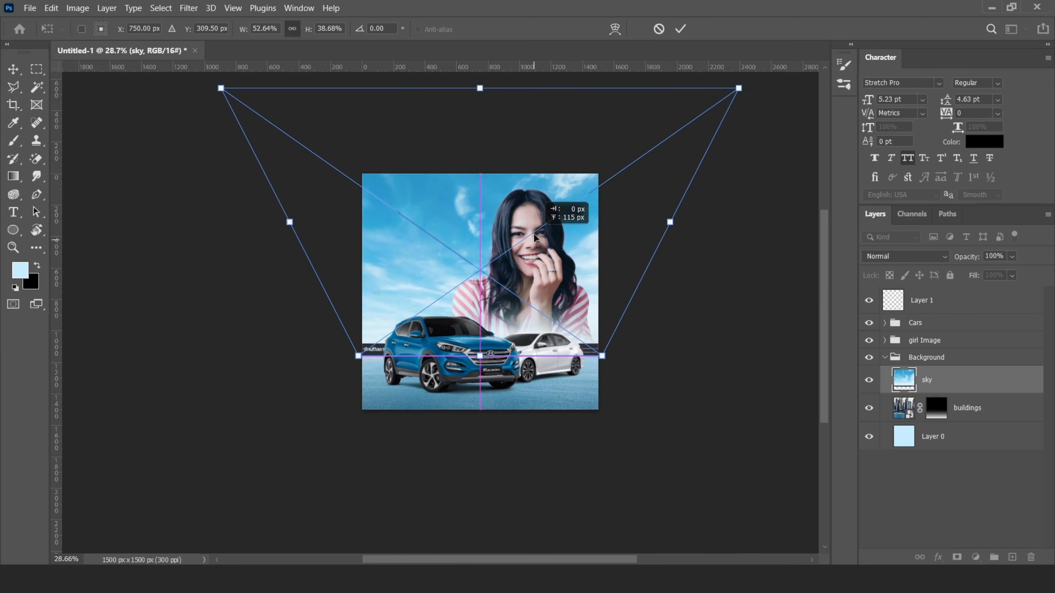
click(681, 29)
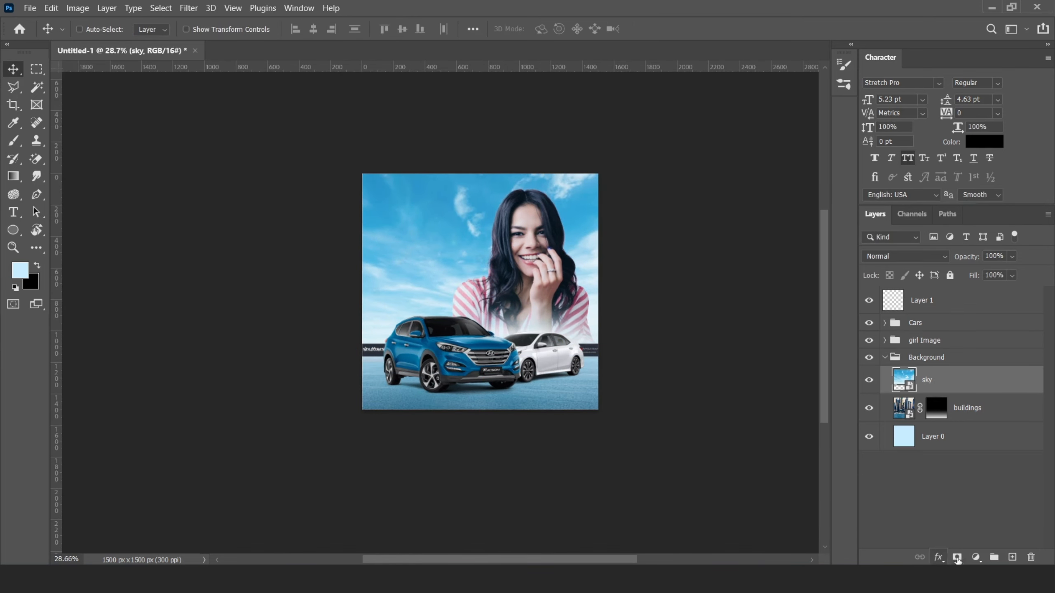
- Fade the sky's lower part with a gradient layer mask and set its opacity to 75%
click(957, 557)
key(g)
key(x)
mouse_move(370, 200)
mouse_down()
mouse_move(392, 332)
mouse_move(379, 209)
mouse_up()
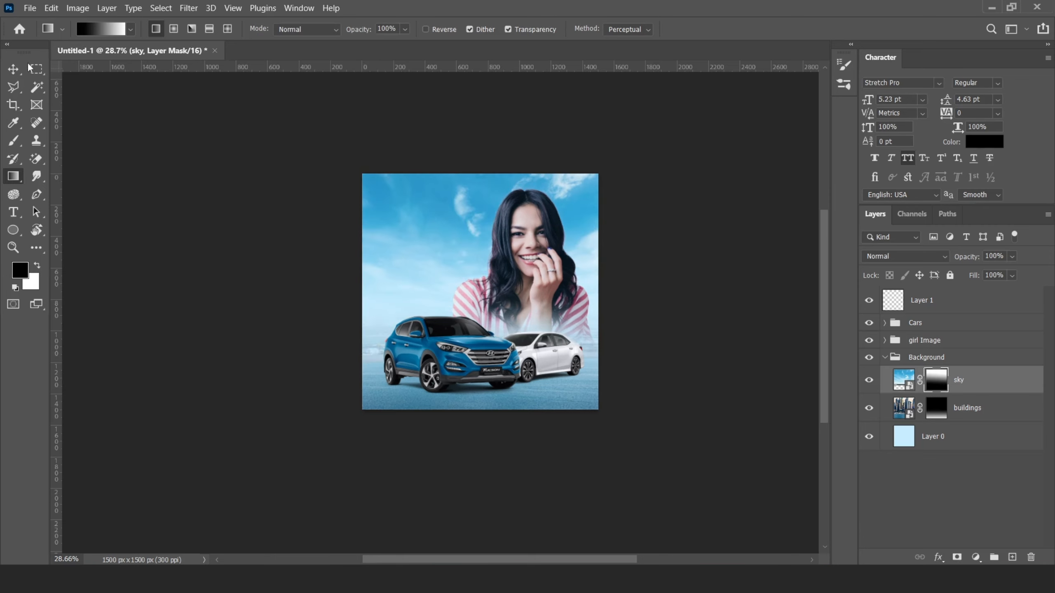
click(14, 69)
scroll(407, 179, up, 2)
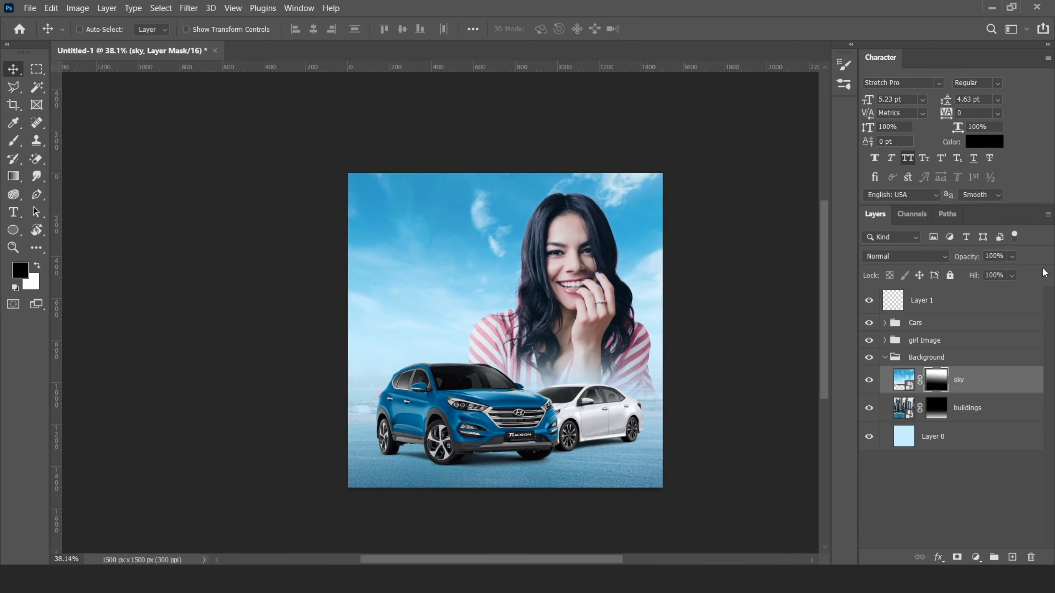
click(1012, 257)
click(1012, 275)
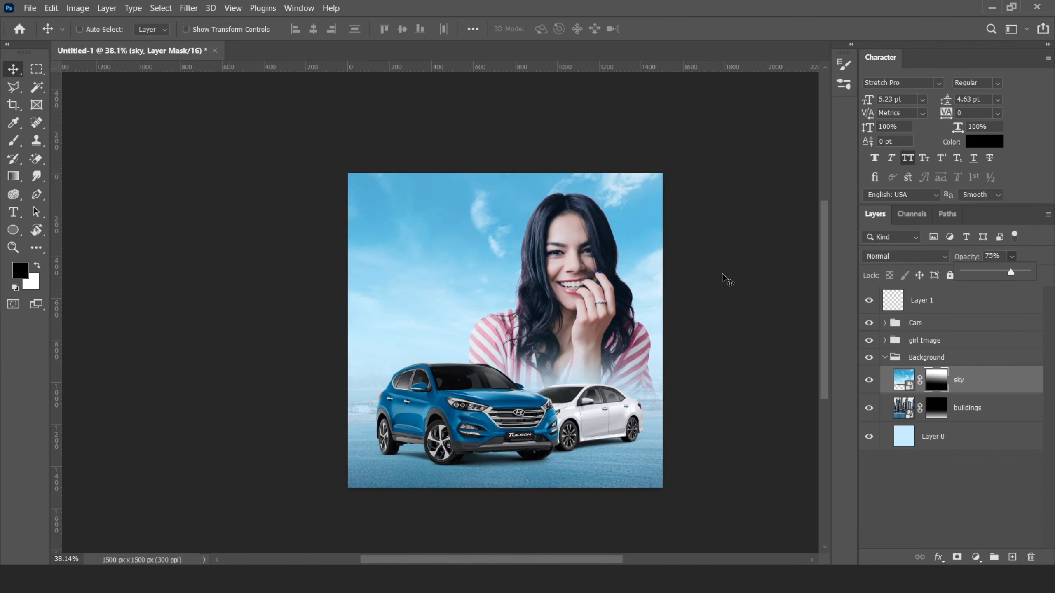
- Nudge the Cars and girl Image groups down slightly together
click(897, 368)
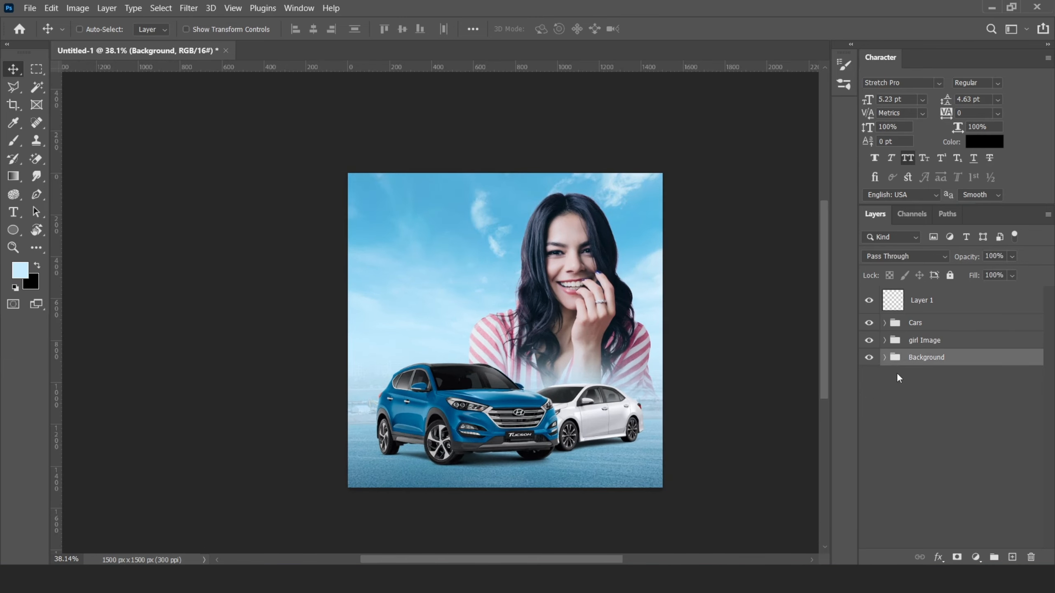
scroll(535, 405, up, 2)
click(916, 327)
shift+click(920, 342)
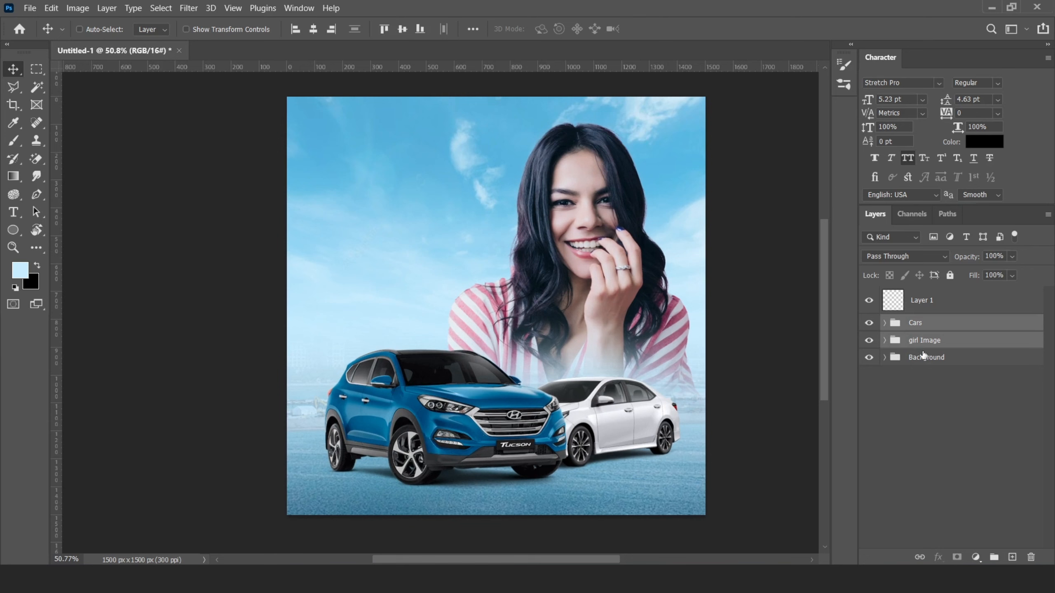
key(Down)
key(Down)
key(Down)
key(Down)
key(Down)
key(Down)
key(Down)
key(Down)
key(Down)
key(Down)
key(Down)
key(Down)
key(Down)
key(Down)
key(Down)
key(Down)
key(Down)
key(Down)
key(Down)
key(Down)
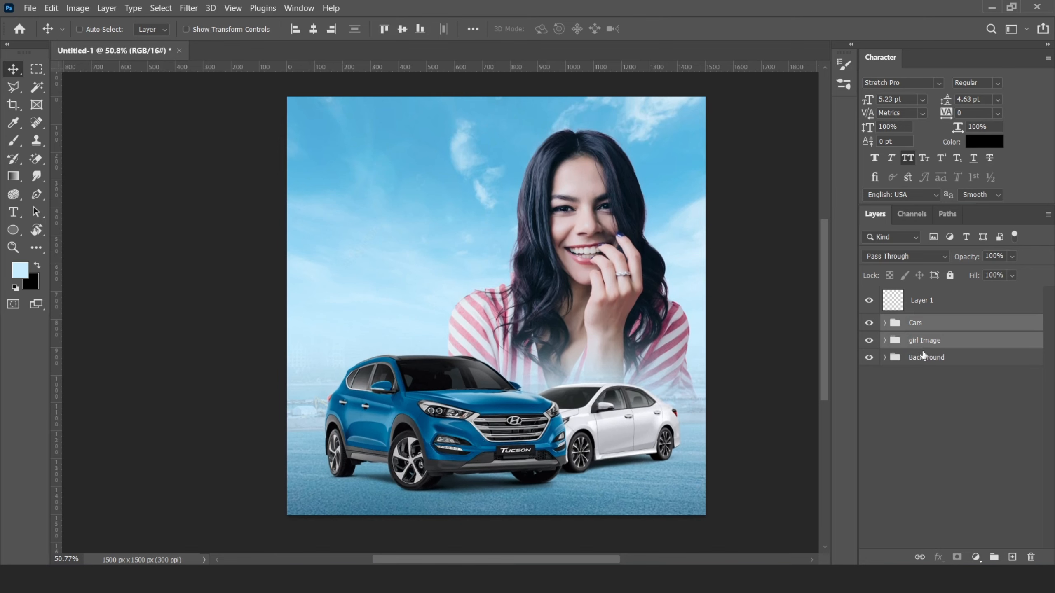
- With Layer 1 selected, drag the rays image from the source folder into the poster
click(935, 307)
key(alt+Tab)
click(339, 280)
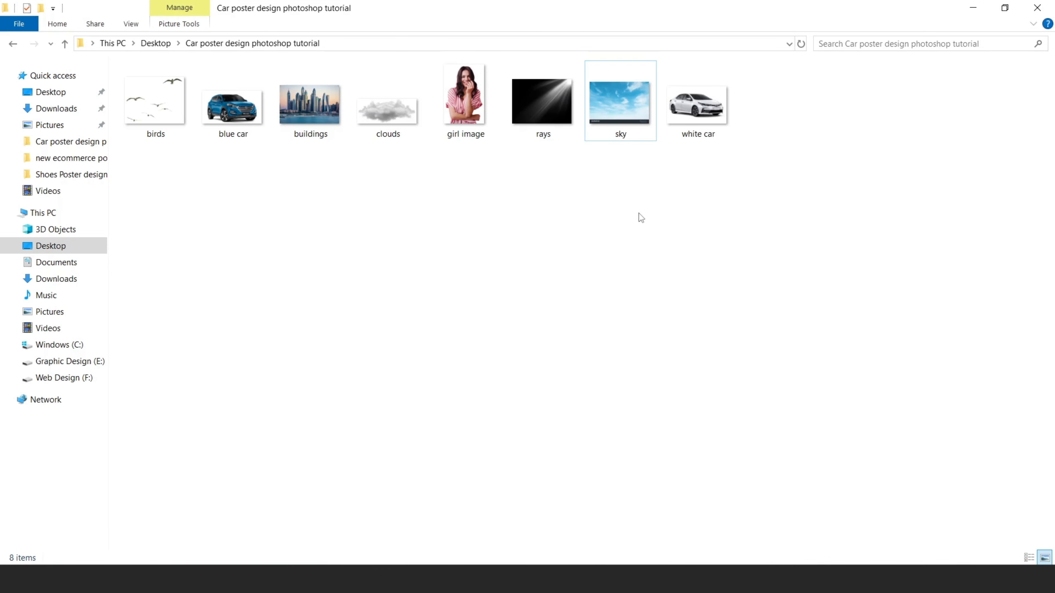
drag(564, 124, 494, 302)
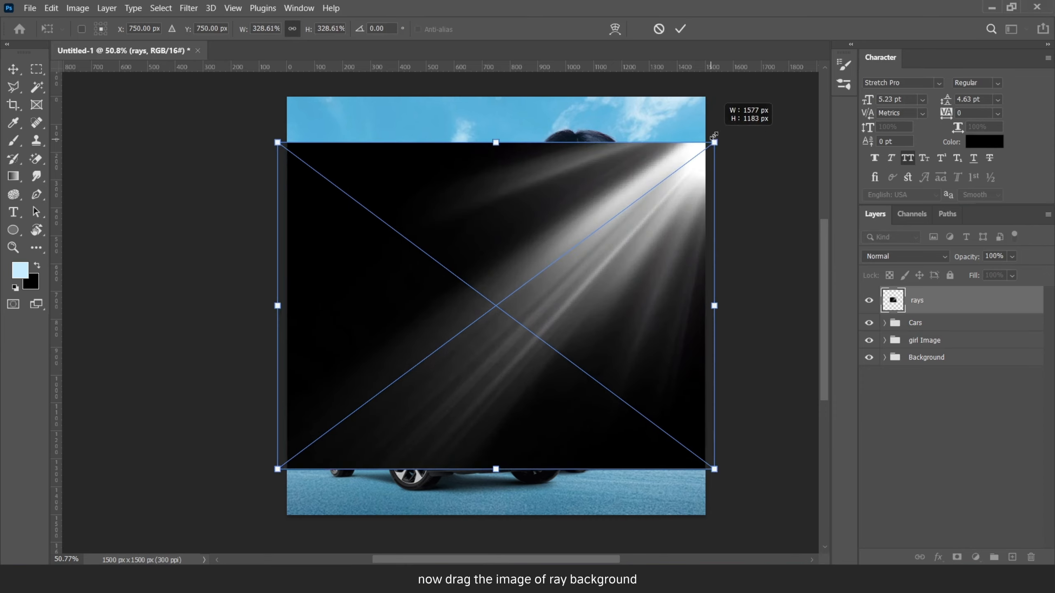
- Flip the placed rays image horizontally and move it up on the canvas
click(679, 28)
click(51, 7)
mouse_move(124, 302)
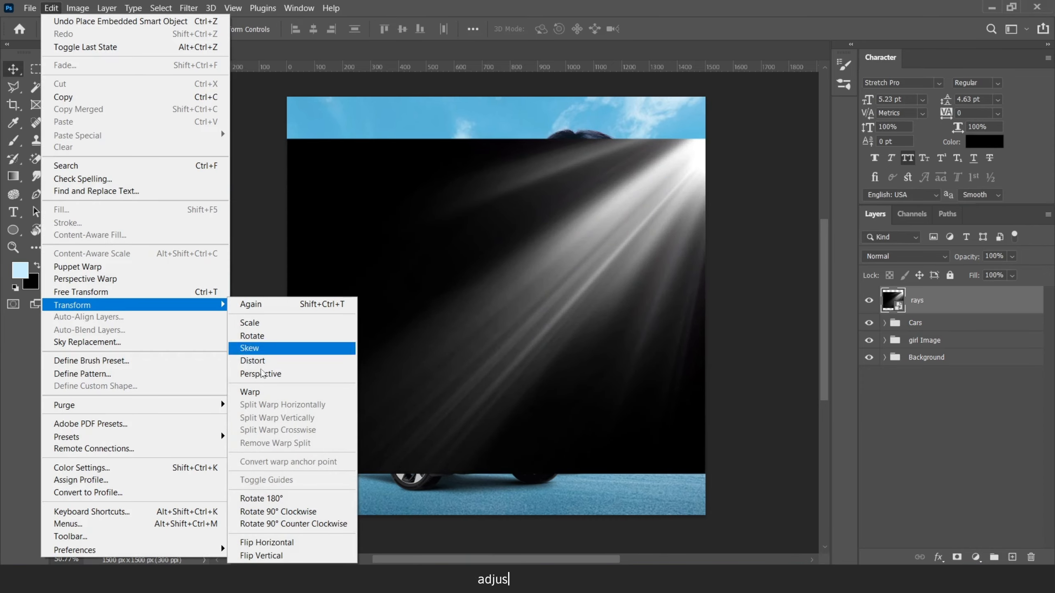
click(274, 540)
drag(471, 290, 471, 193)
- Set the rays layer to Screen blend mode, enlarge it and shift it to the upper left
click(905, 256)
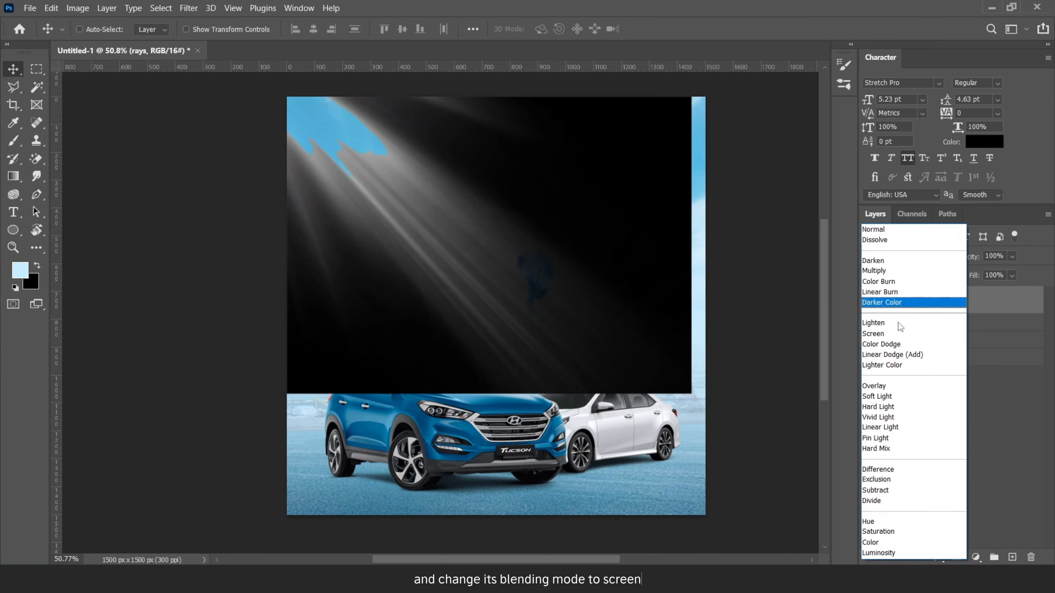
click(879, 337)
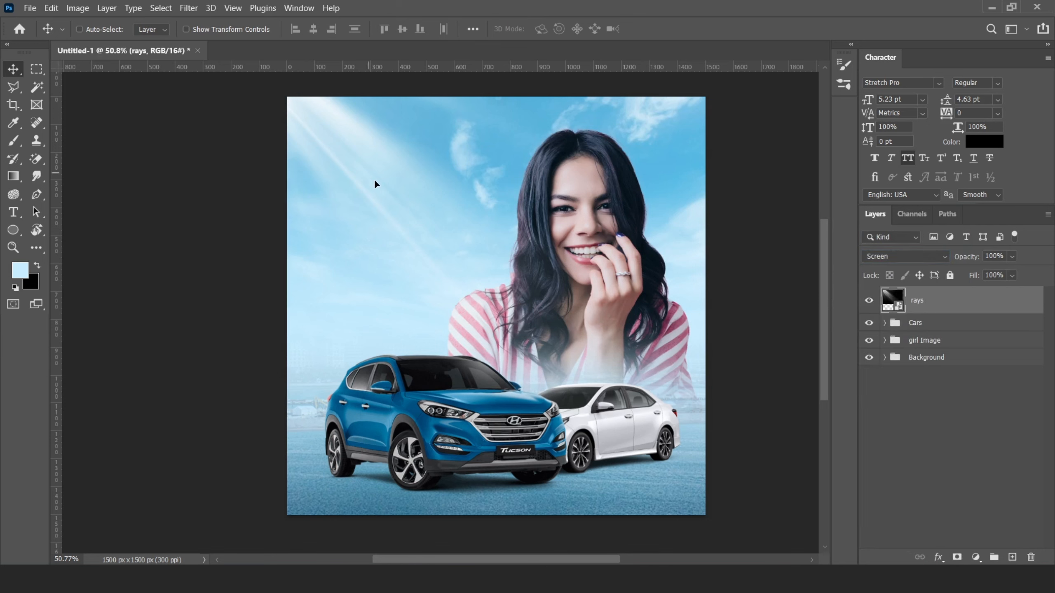
drag(377, 181, 451, 260)
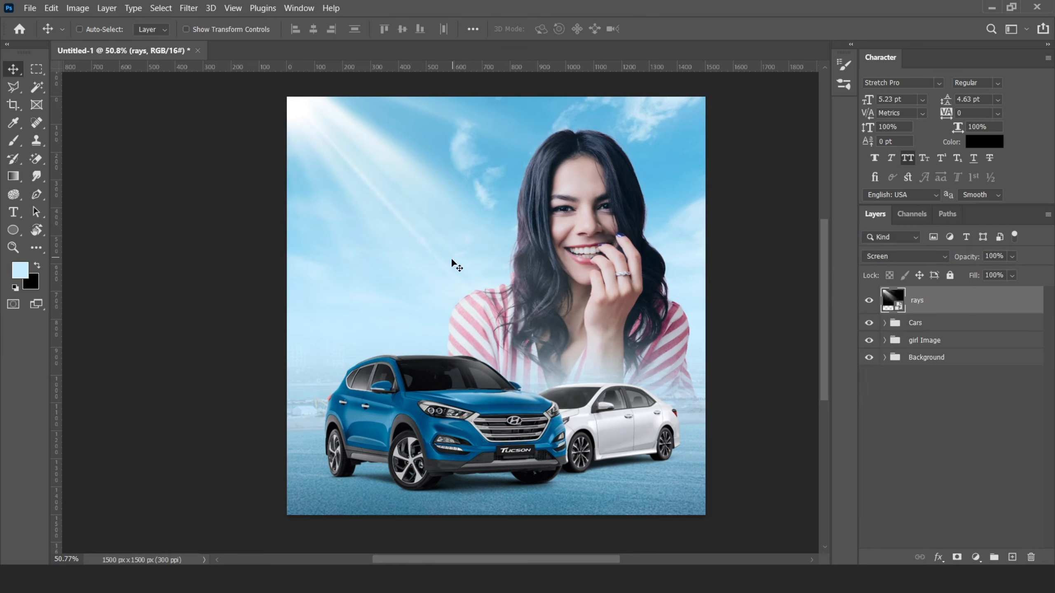
key(ctrl+t)
drag(731, 248, 753, 251)
drag(385, 160, 361, 144)
key(Return)
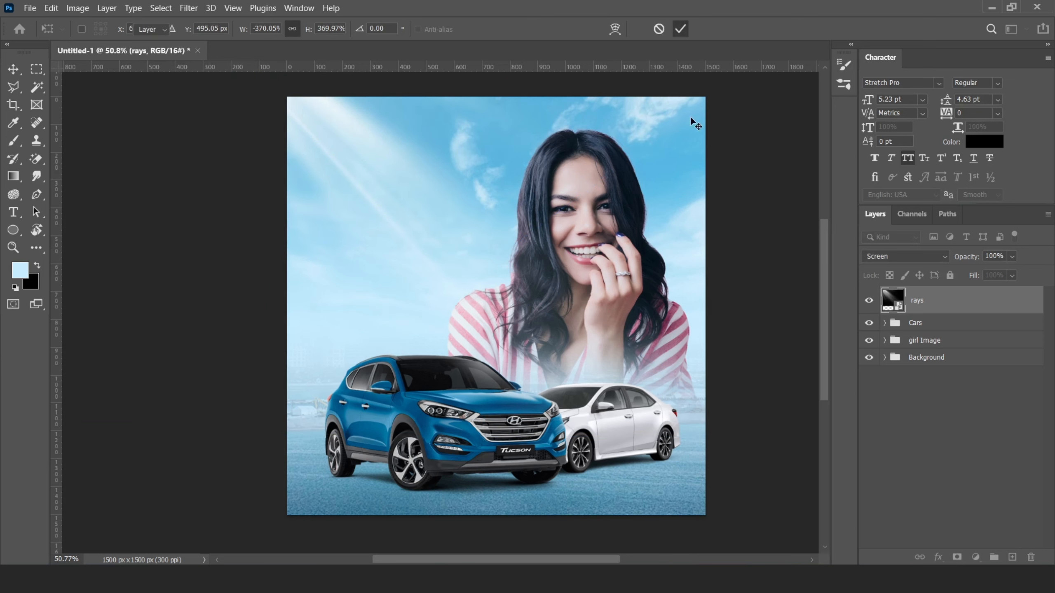
- Put the rays layer into a new group named Rays
key(ctrl+g)
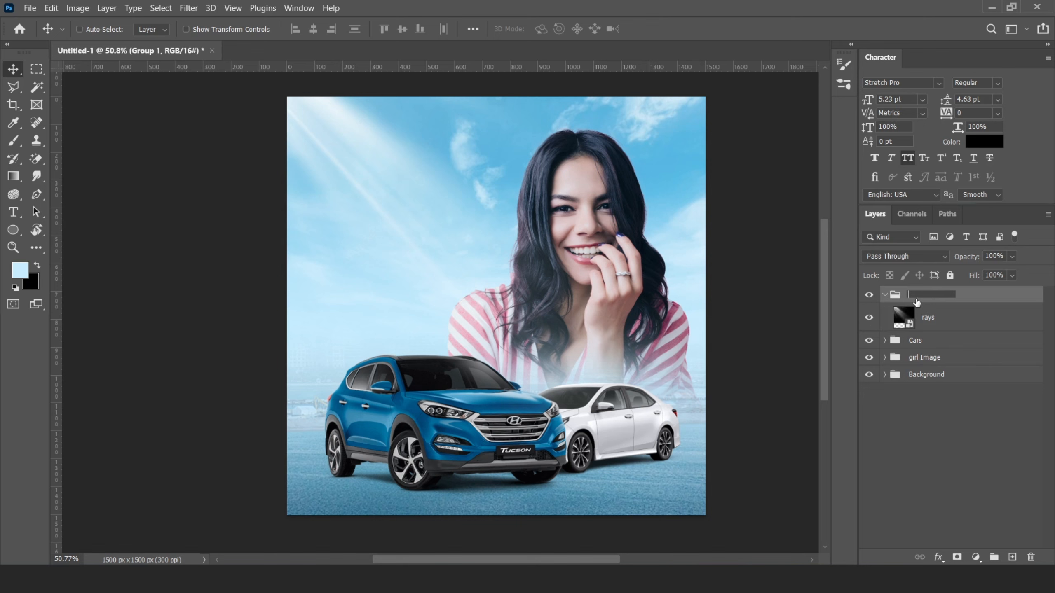
text(Rays)
key(Return)
- Add an Exposure adjustment of +0.89 above Color Balance 1 in the girl Image group
click(884, 296)
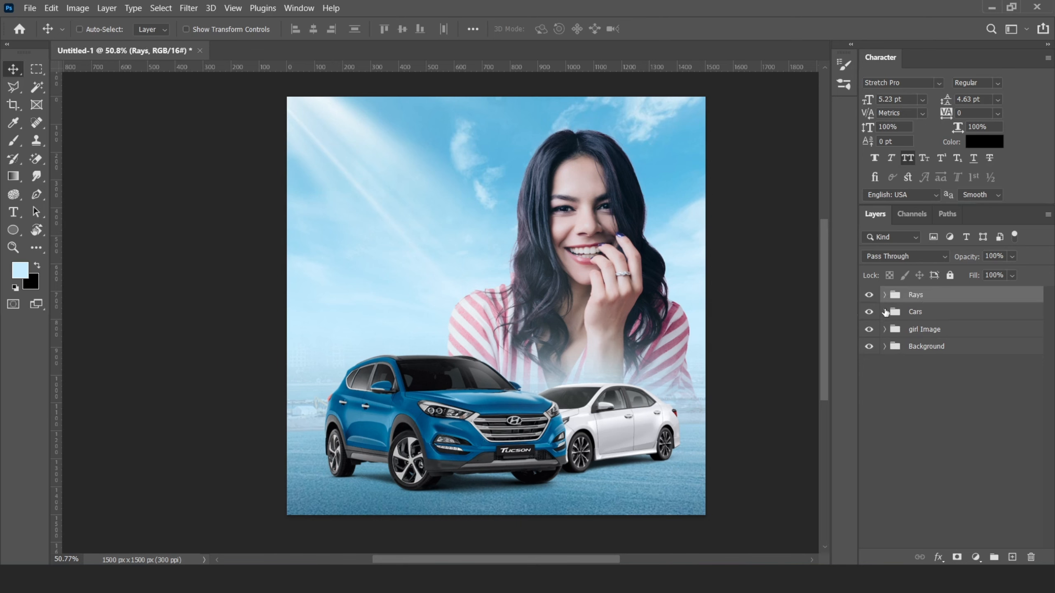
click(885, 330)
click(959, 359)
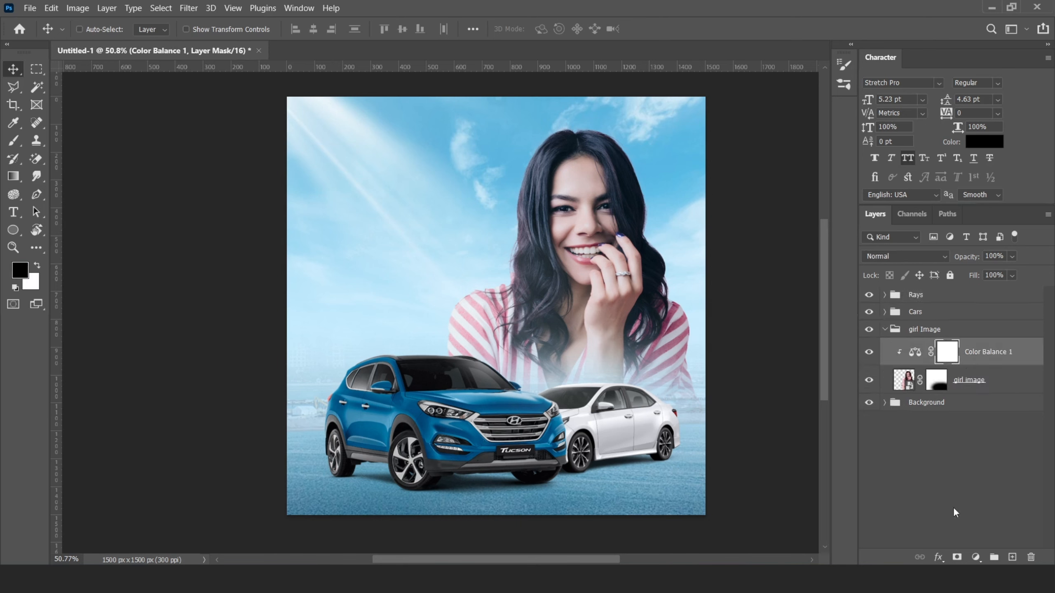
click(976, 557)
click(968, 399)
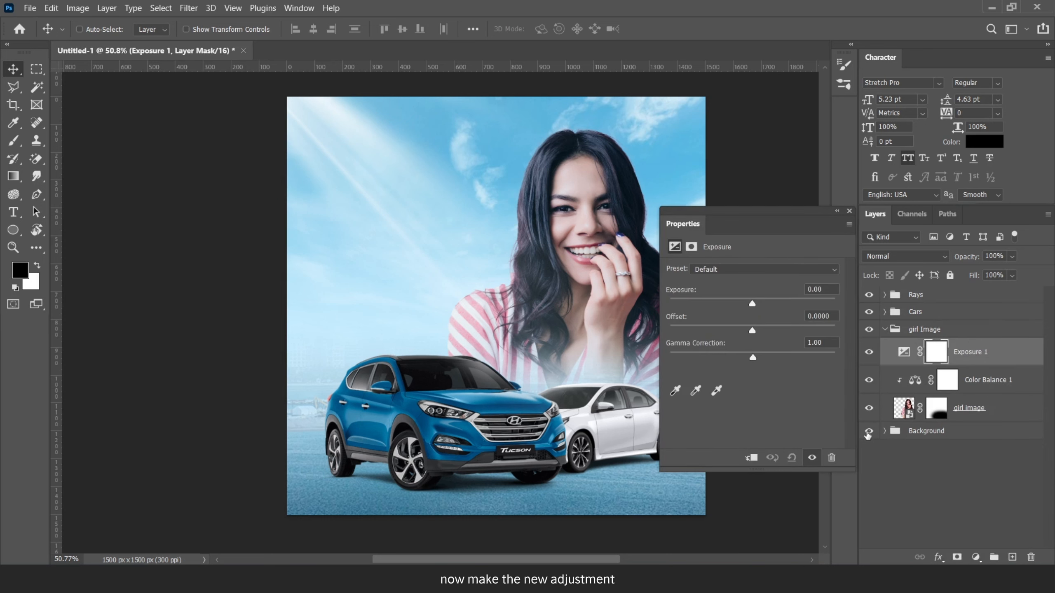
drag(752, 303, 763, 305)
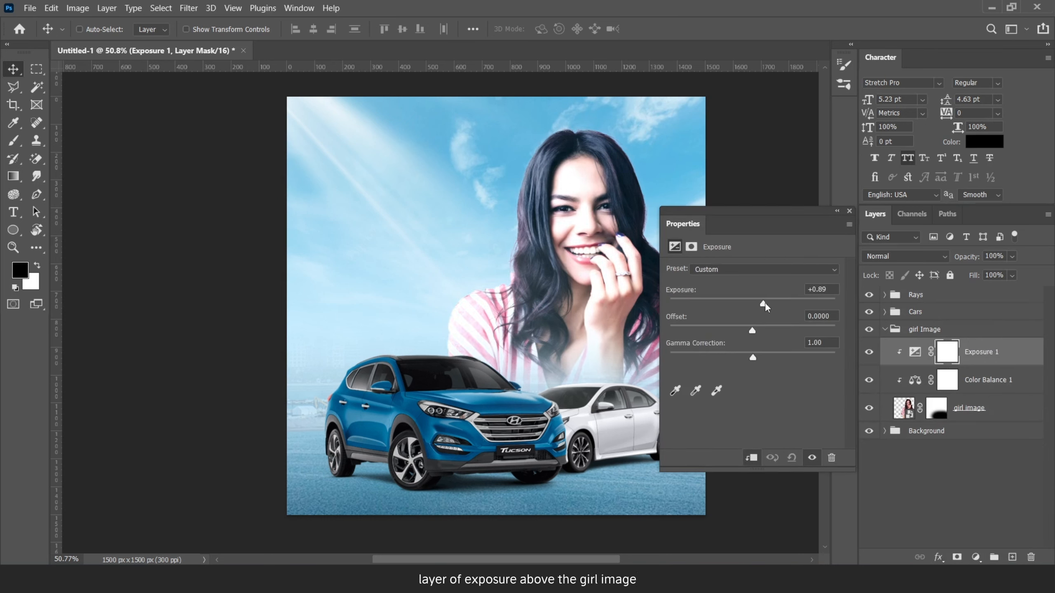
click(849, 210)
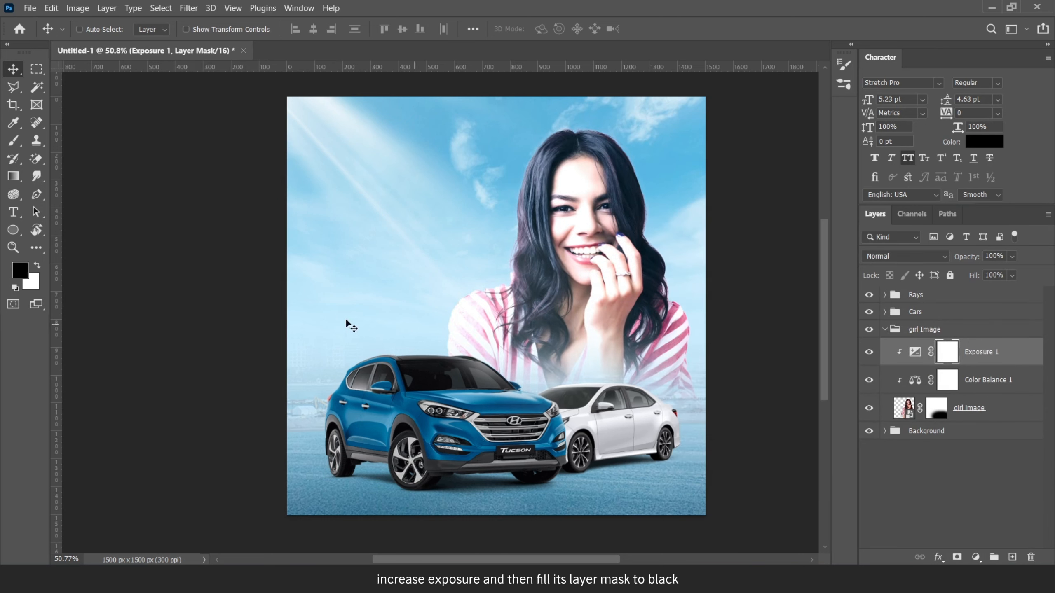
- Fill the Exposure mask black and set up a white brush at 25% flow
key(alt+BackSpace)
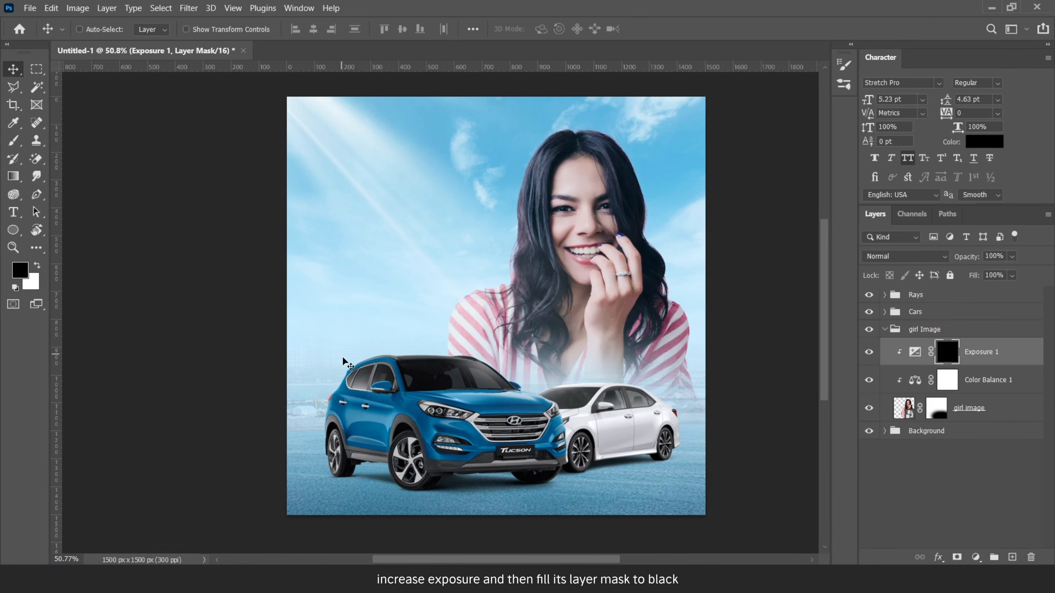
scroll(540, 194, up, 4)
drag(548, 193, 524, 220)
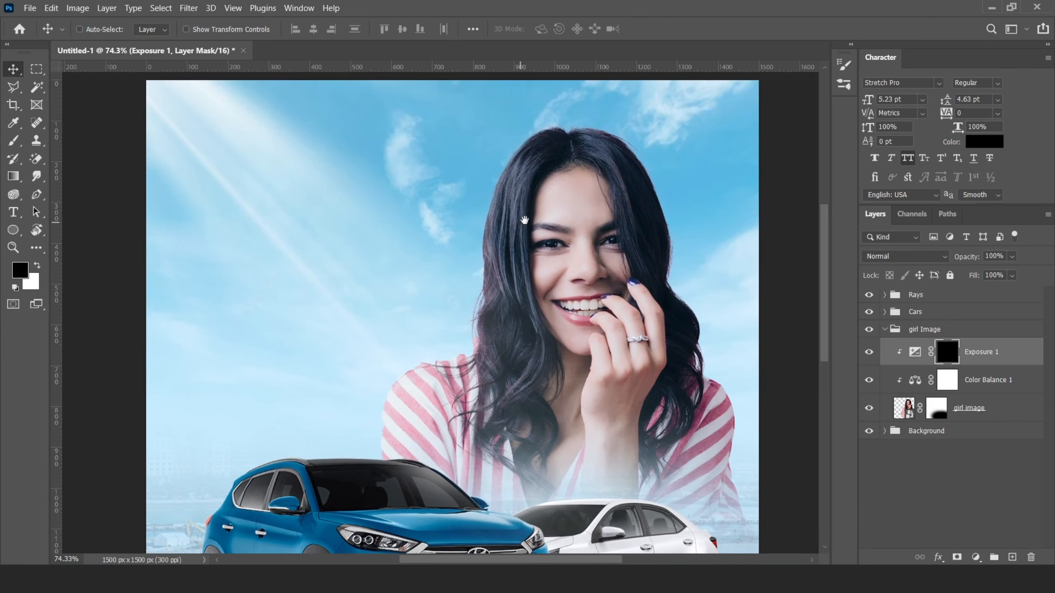
click(13, 141)
click(403, 28)
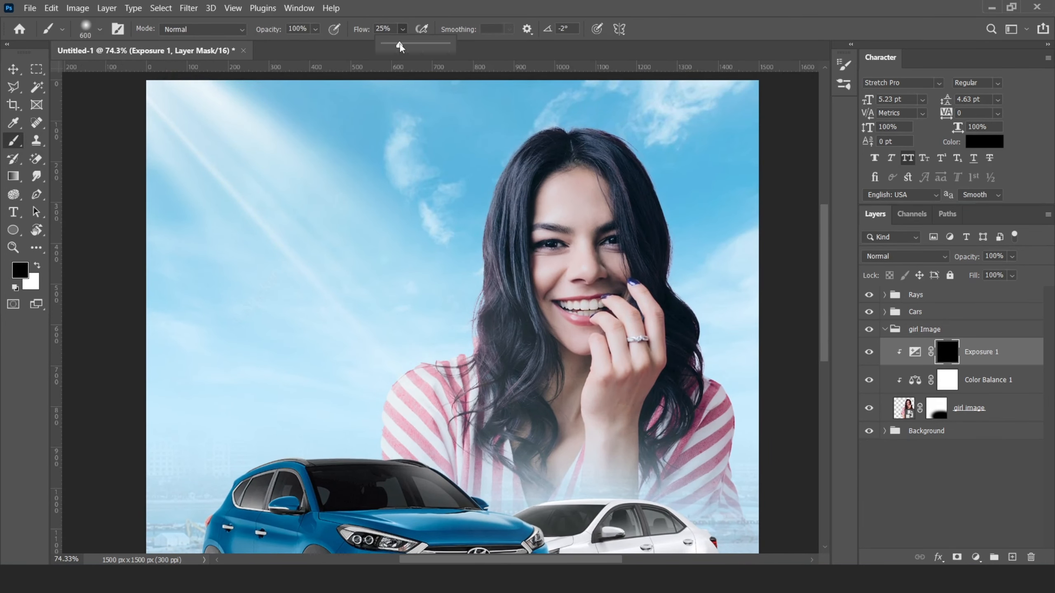
drag(400, 47, 400, 46)
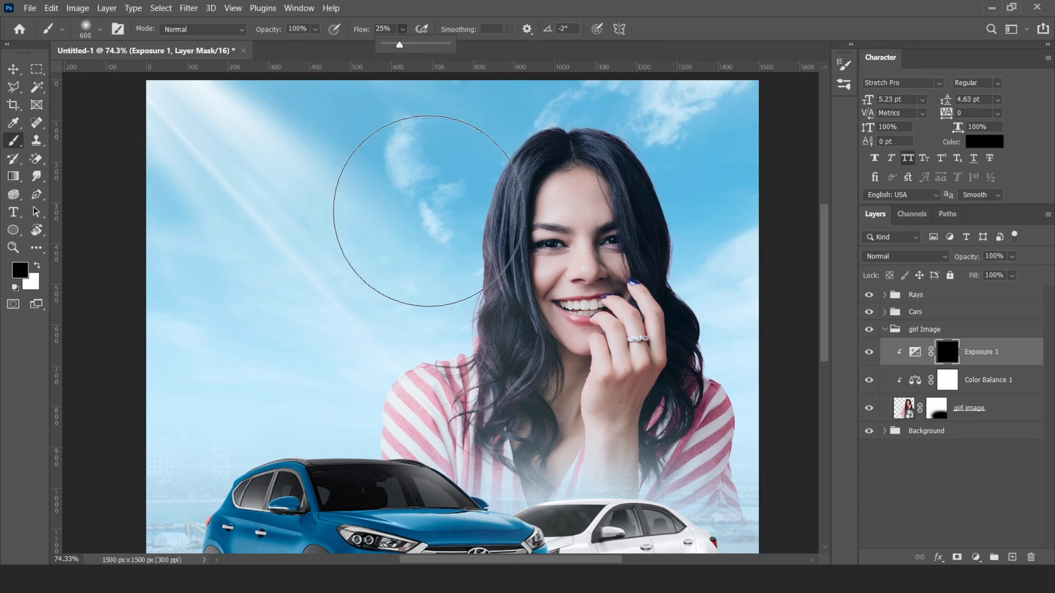
right_click(389, 205)
key(Return)
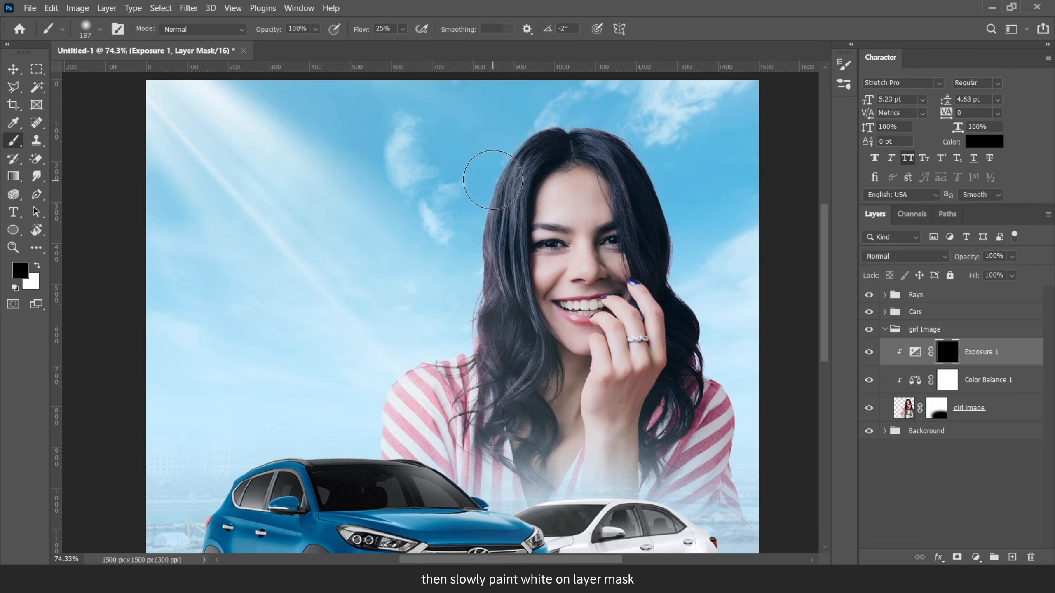
click(38, 264)
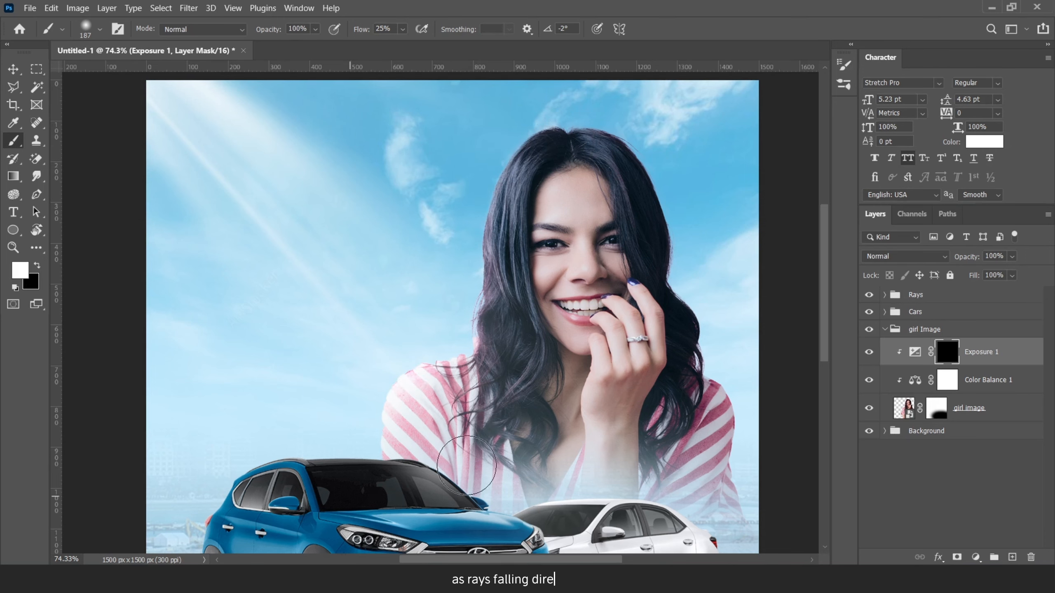
- Paint the brightening onto the girl's forehead and finger with a 100 px, 8% flow brush
scroll(602, 168, up, 4)
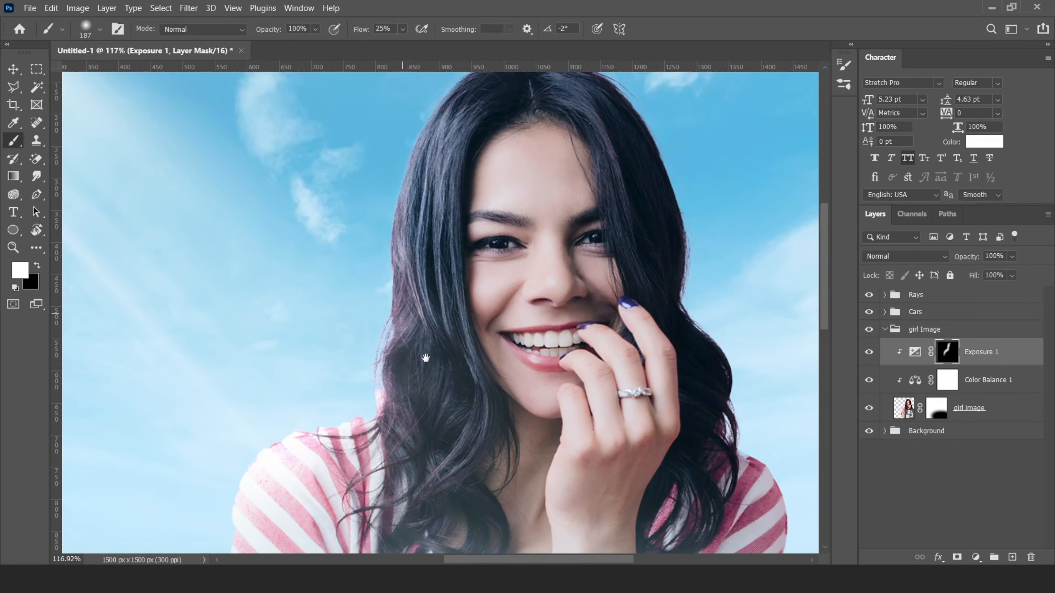
click(402, 30)
drag(406, 46, 394, 47)
key(bracketleft)
key(bracketleft)
drag(515, 187, 562, 172)
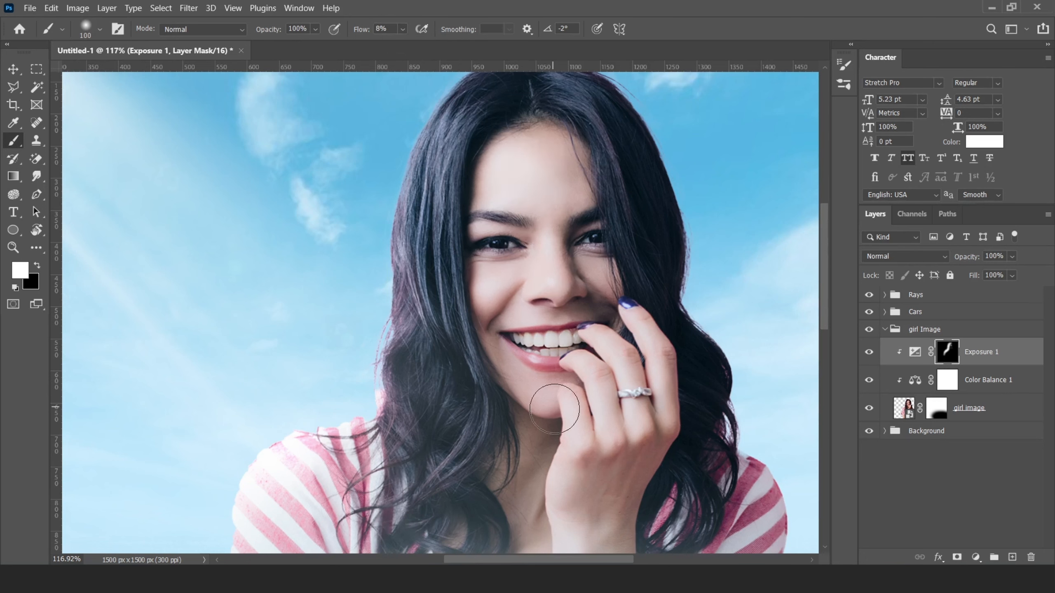
key(bracketleft)
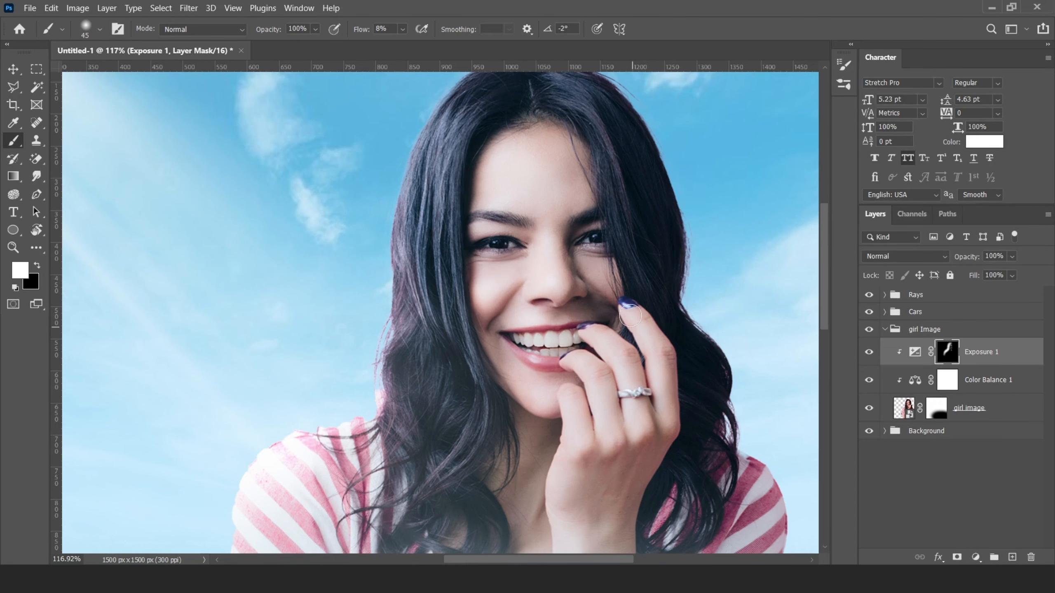
drag(577, 358, 603, 432)
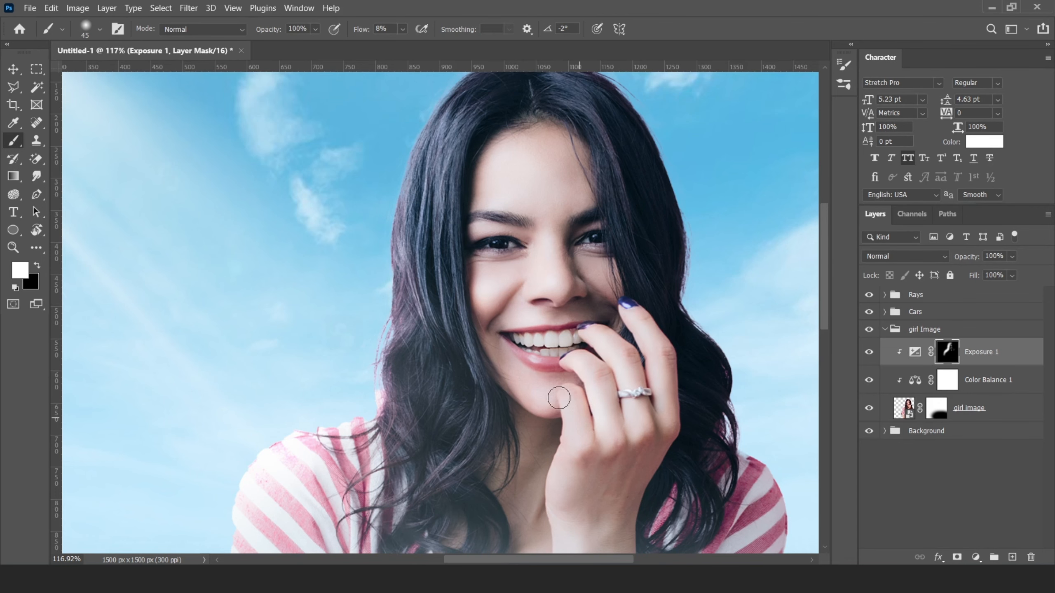
scroll(559, 399, down, 3)
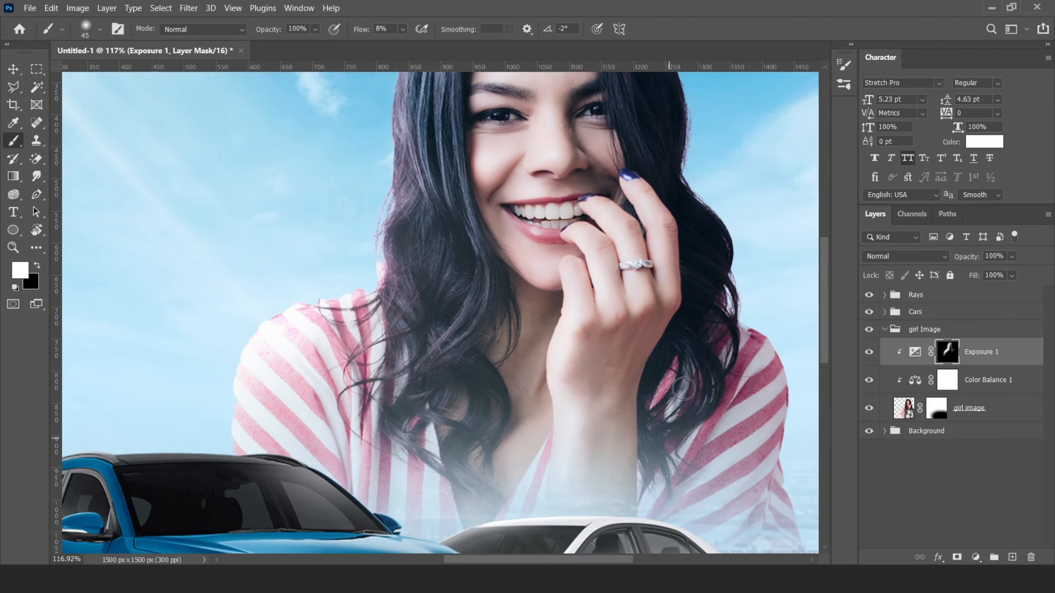
scroll(539, 342, down, 4)
scroll(457, 353, up, 4)
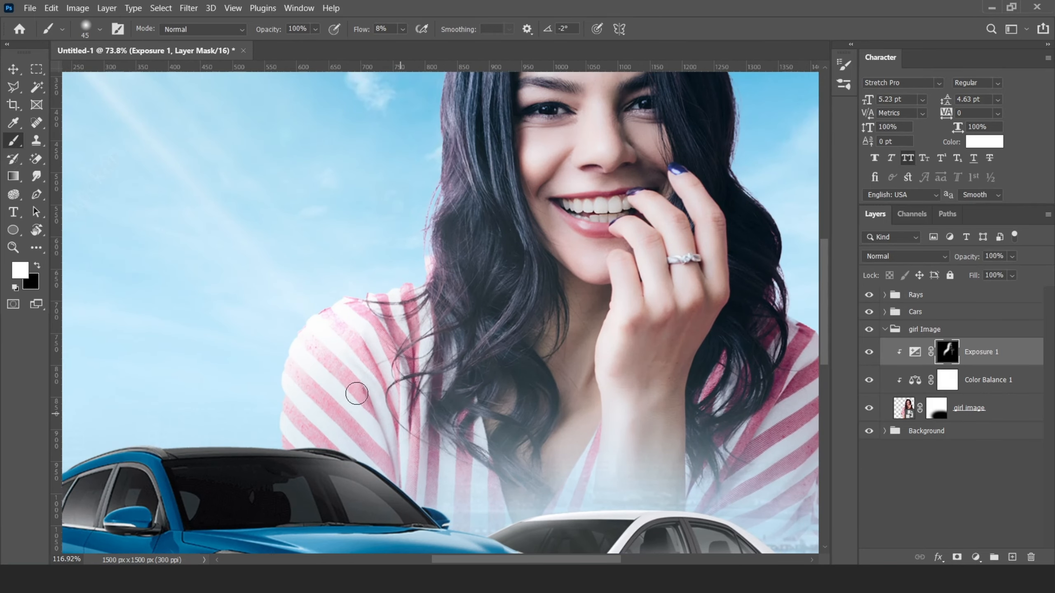
scroll(423, 309, down, 4)
scroll(487, 426, up, 8)
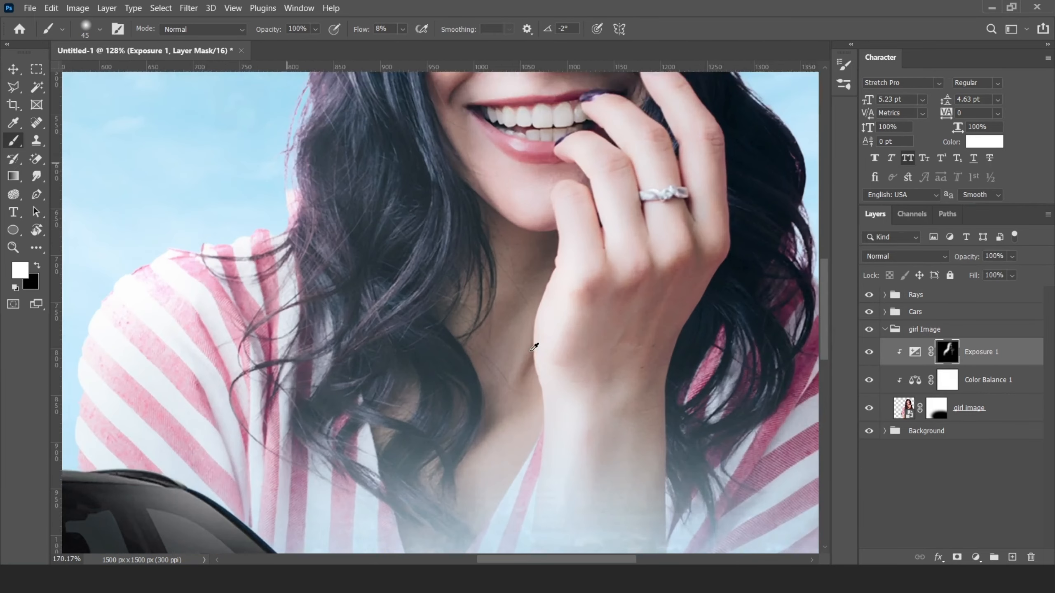
scroll(499, 233, down, 5)
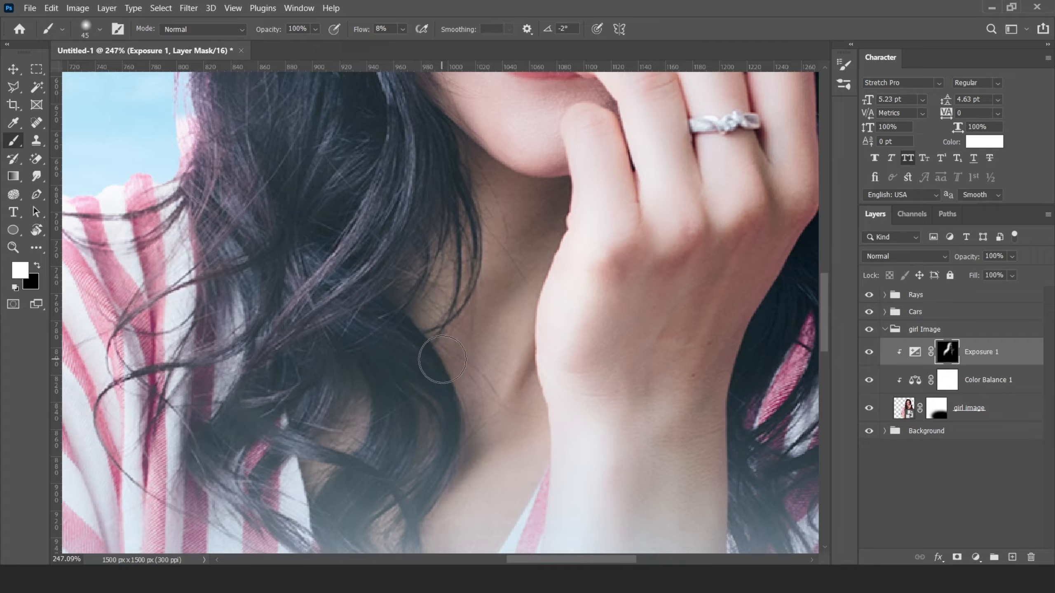
scroll(435, 194, up, 2)
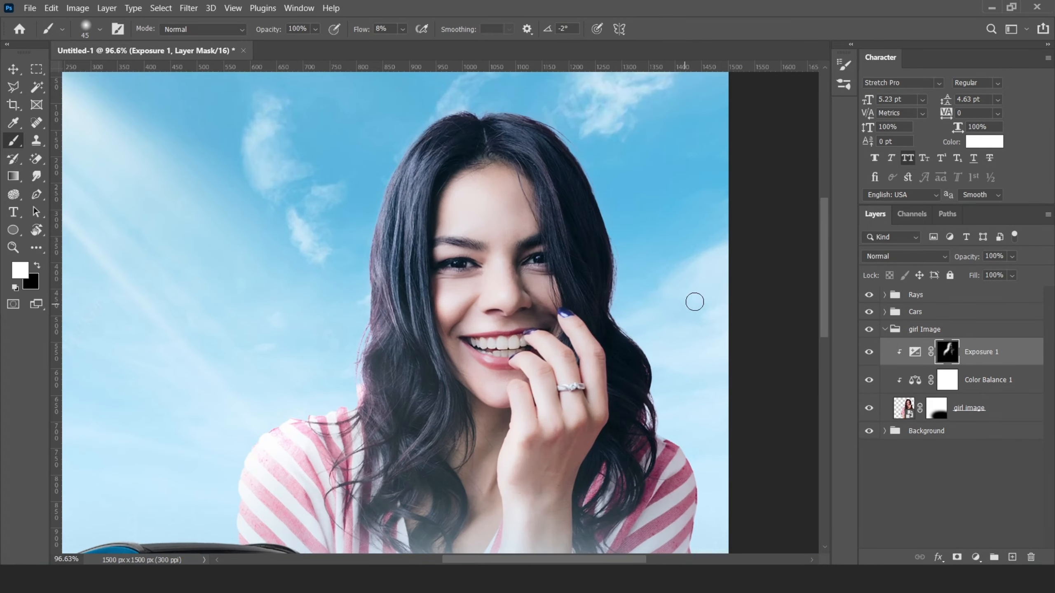
scroll(737, 318, down, 2)
click(975, 557)
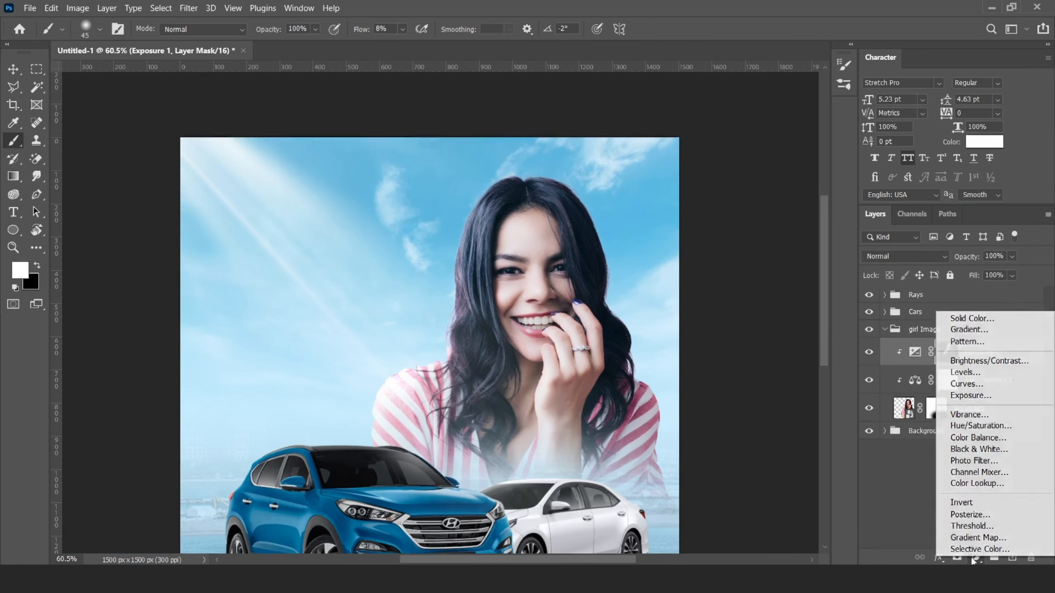
- Add a second Exposure adjustment at -1.44 and invert its mask to black
click(955, 398)
drag(752, 303, 734, 303)
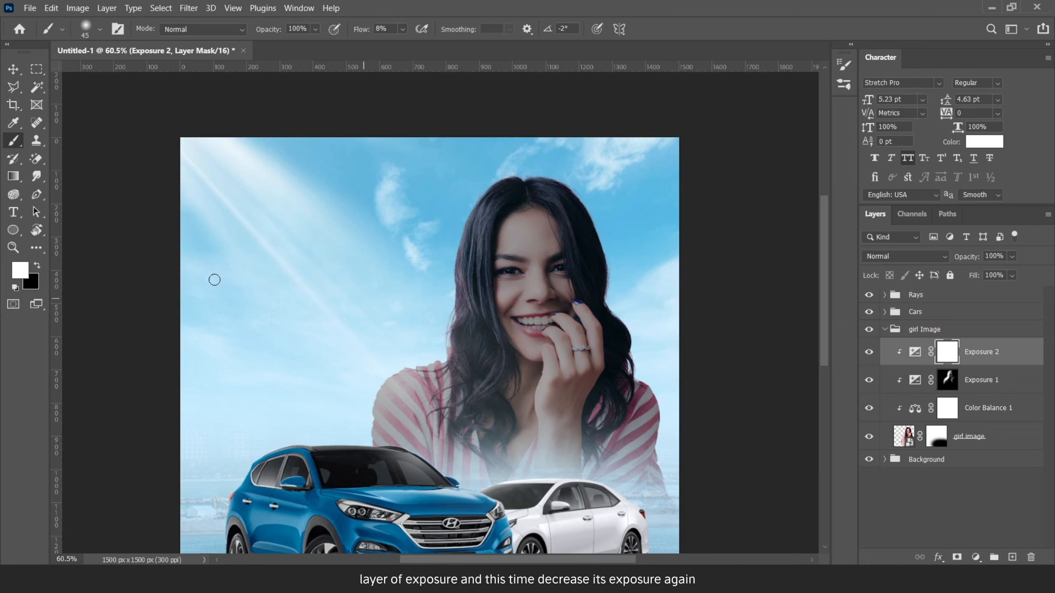
key(ctrl+i)
scroll(577, 208, up, 3)
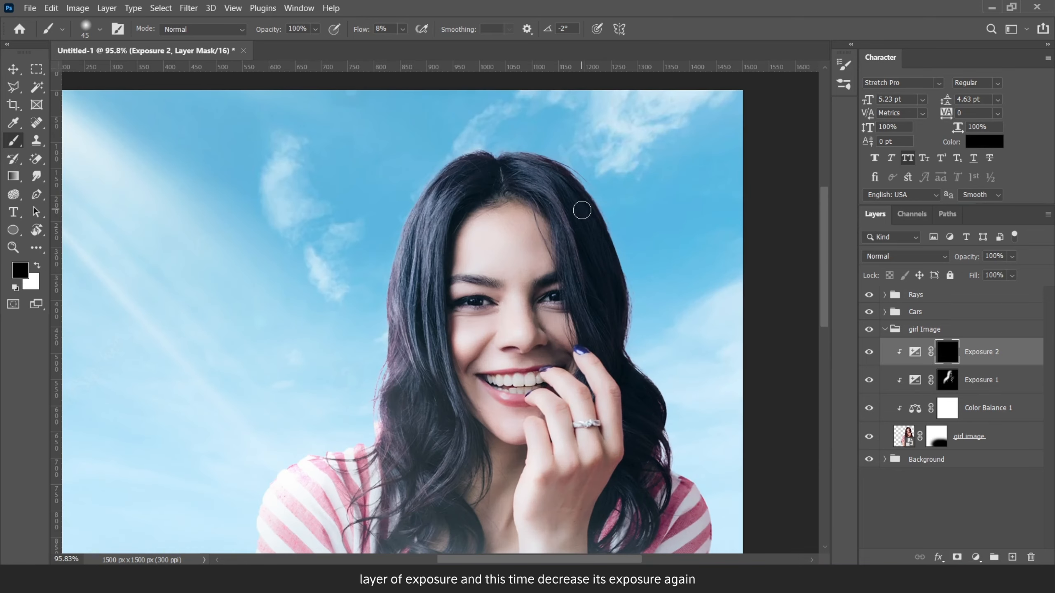
- Paint the darkening along the right edge of the girl's hair with a 125 px brush
key(bracketright)
key(bracketright)
key(bracketright)
key(bracketright)
key(bracketright)
key(bracketright)
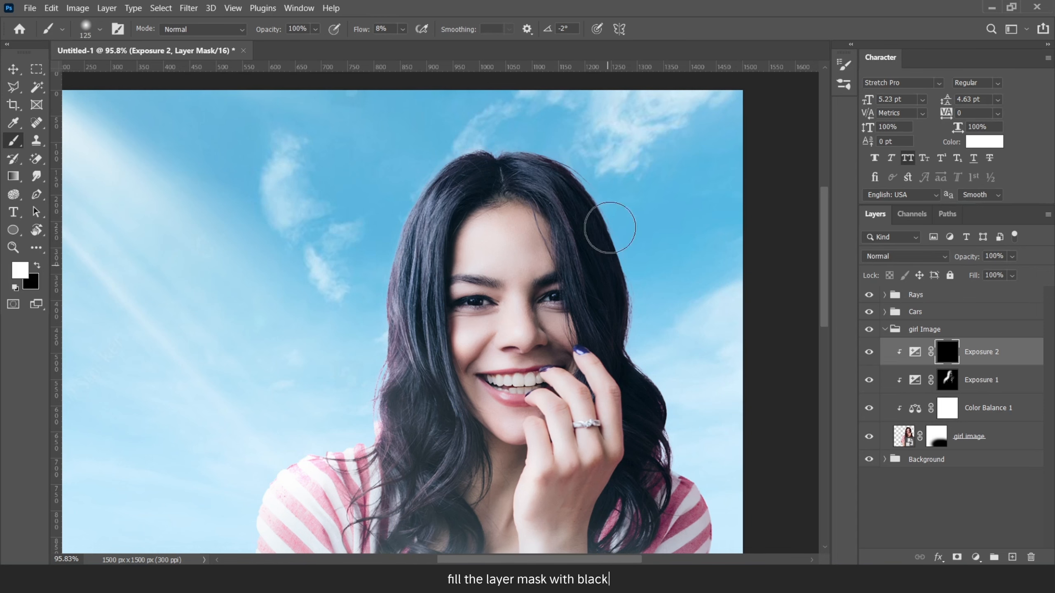
drag(596, 273, 579, 147)
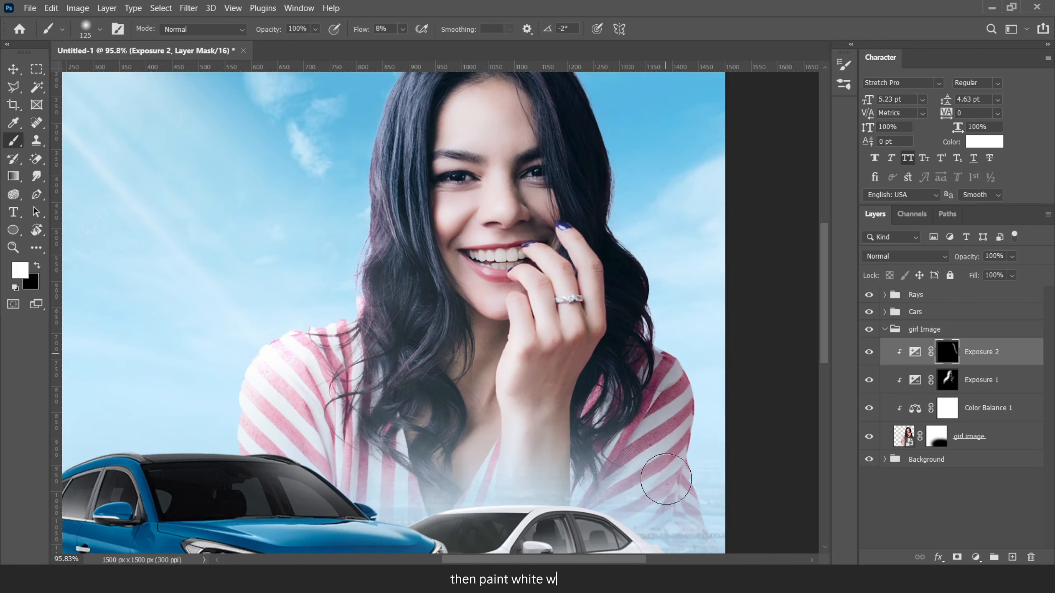
drag(668, 478, 623, 351)
drag(596, 236, 640, 254)
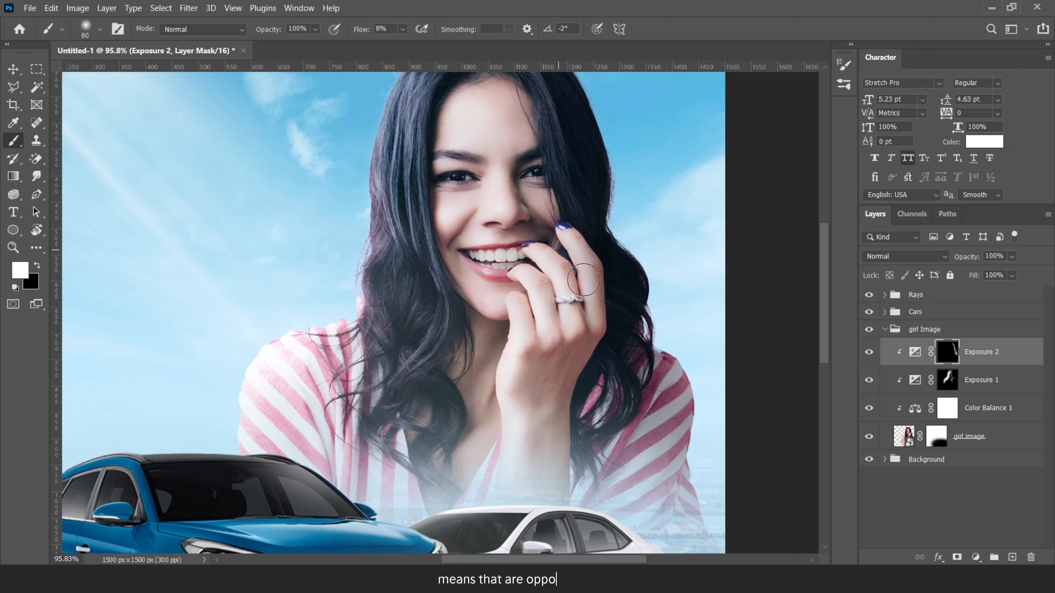
key(bracketleft)
key(bracketleft)
key(bracketleft)
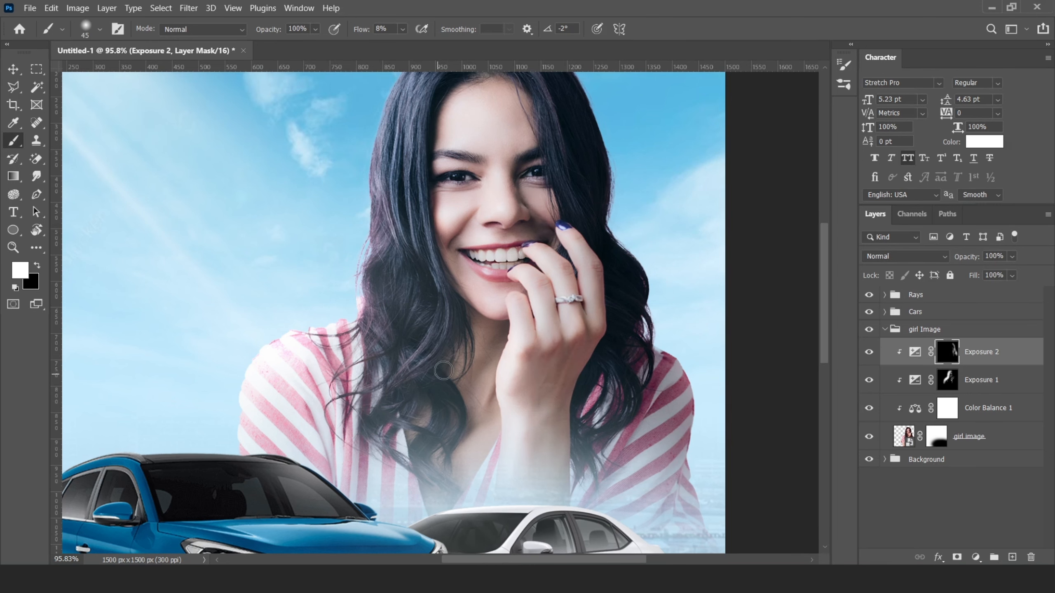
scroll(548, 352, down, 4)
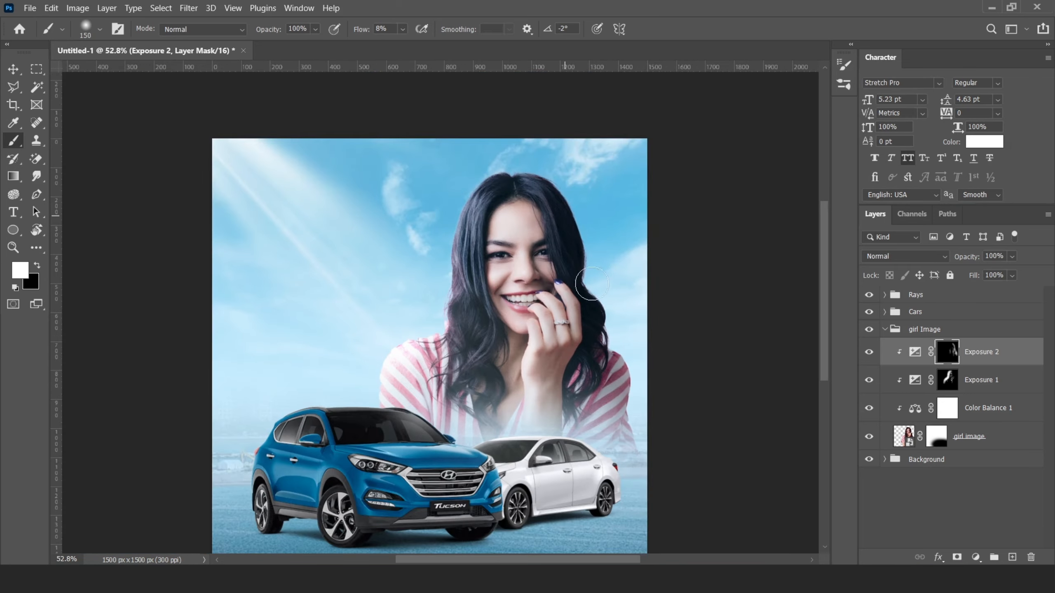
scroll(606, 384, down, 2)
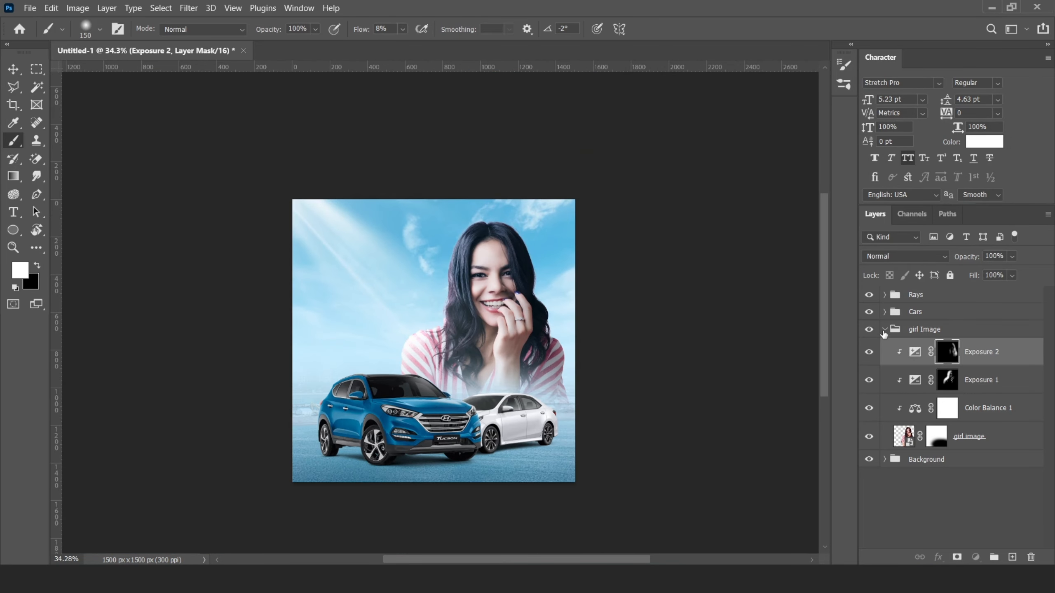
- Add an Exposure adjustment of +1.67 to the blue car layer and fill its mask black
click(884, 330)
click(884, 311)
scroll(443, 373, up, 2)
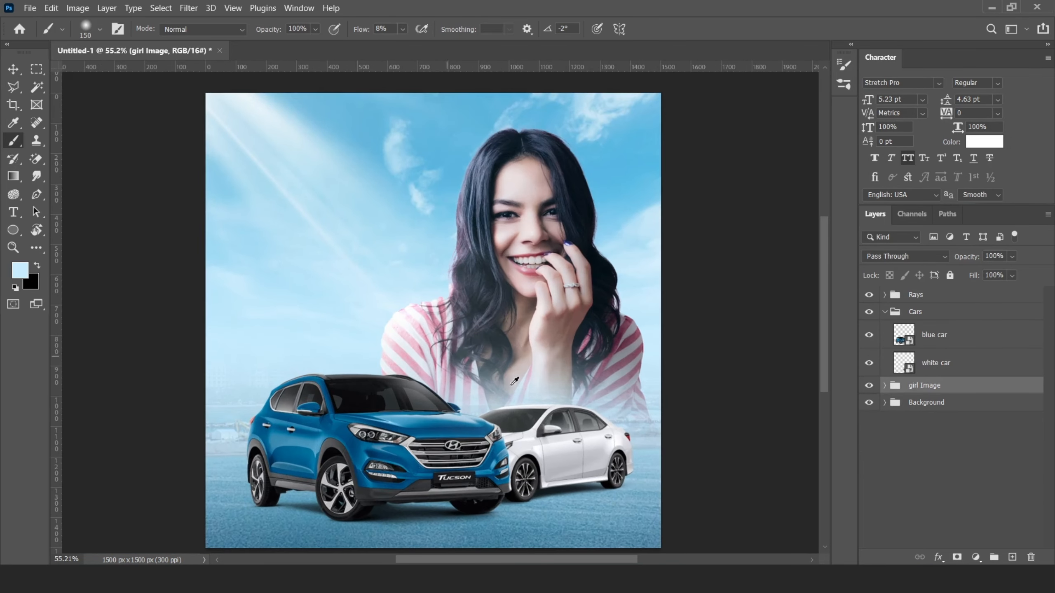
click(934, 334)
click(975, 557)
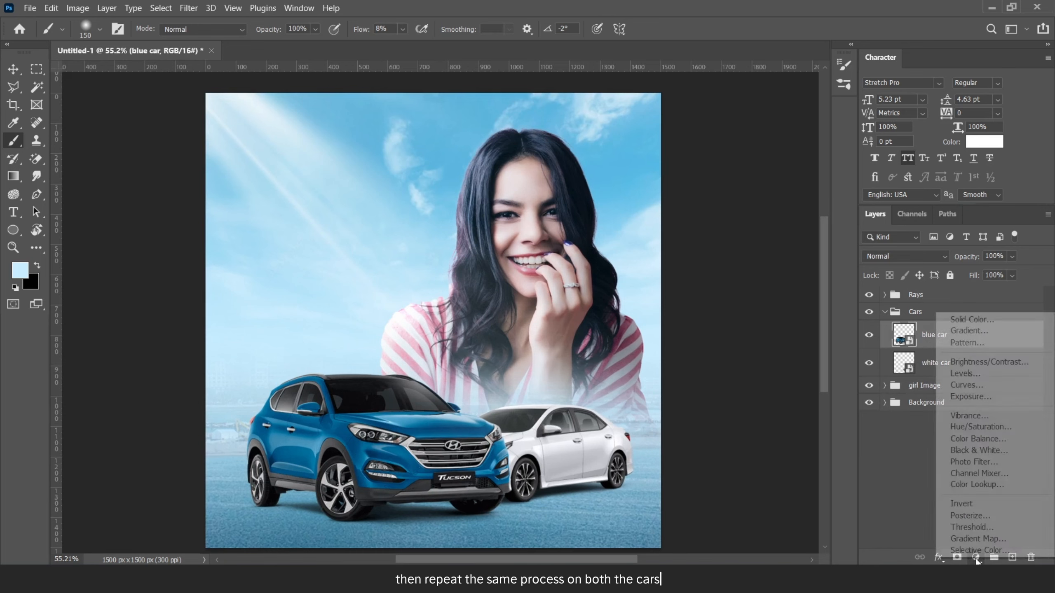
click(966, 398)
drag(750, 298, 773, 300)
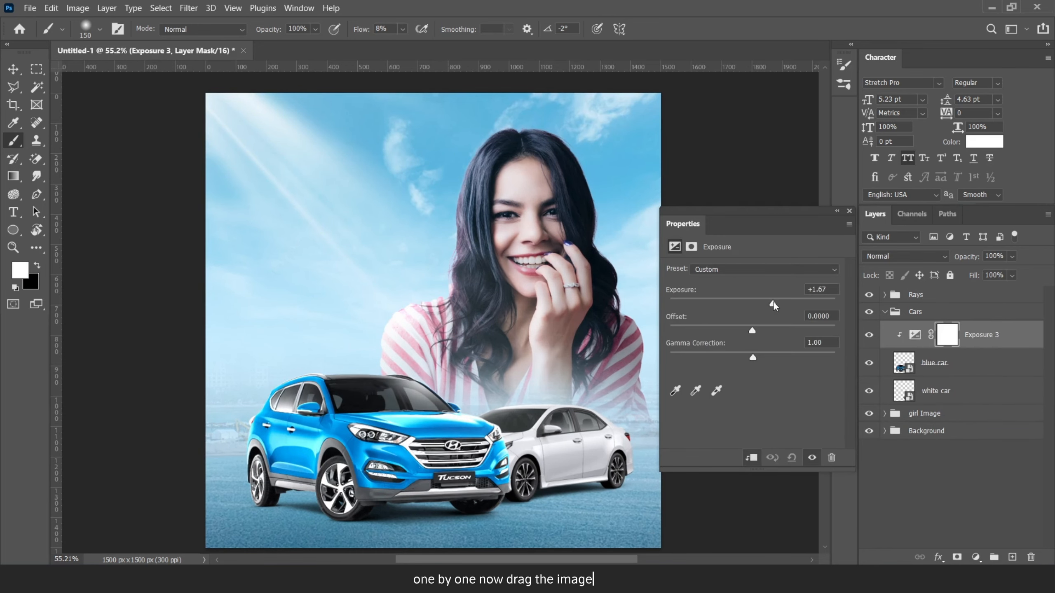
click(849, 211)
key(x)
key(alt+BackSpace)
key(x)
- Paint the brightening onto the blue car's roof with a 200 px, 37% flow brush
scroll(254, 360, up, 2)
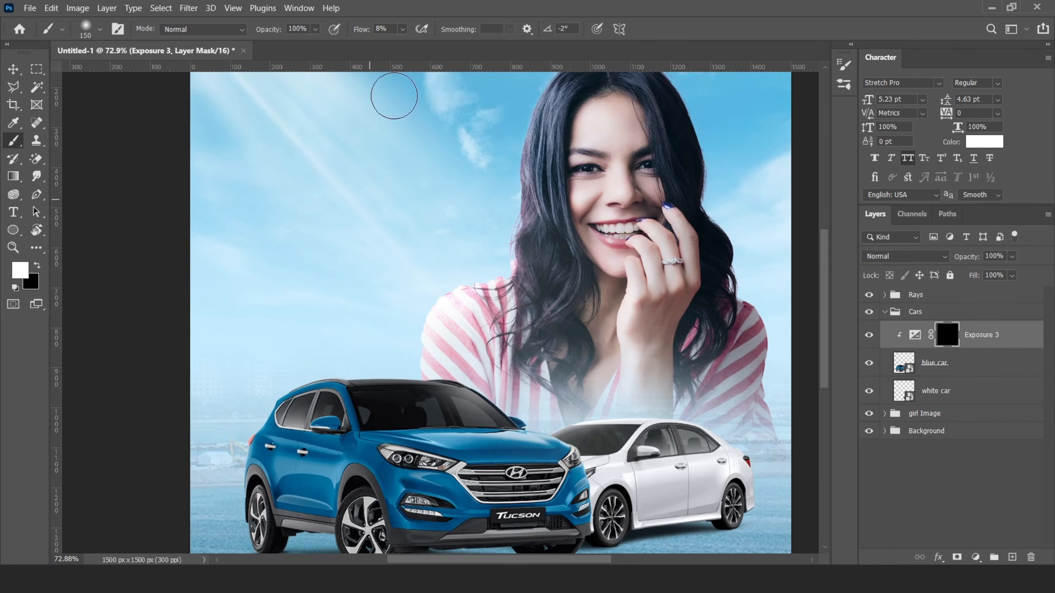
click(402, 29)
drag(401, 45, 424, 45)
key(bracketright)
key(bracketright)
mouse_move(417, 385)
mouse_down()
mouse_move(345, 382)
mouse_move(340, 441)
mouse_move(519, 433)
mouse_up()
mouse_move(345, 467)
mouse_down()
mouse_move(275, 475)
mouse_move(266, 497)
mouse_up()
scroll(392, 265, down, 3)
scroll(380, 474, up, 2)
- Add a clipped darkening Exposure to the blue car and paint it onto the lower body with a 400 px brush
click(975, 557)
click(970, 390)
key(ctrl+alt+g)
drag(750, 302, 723, 302)
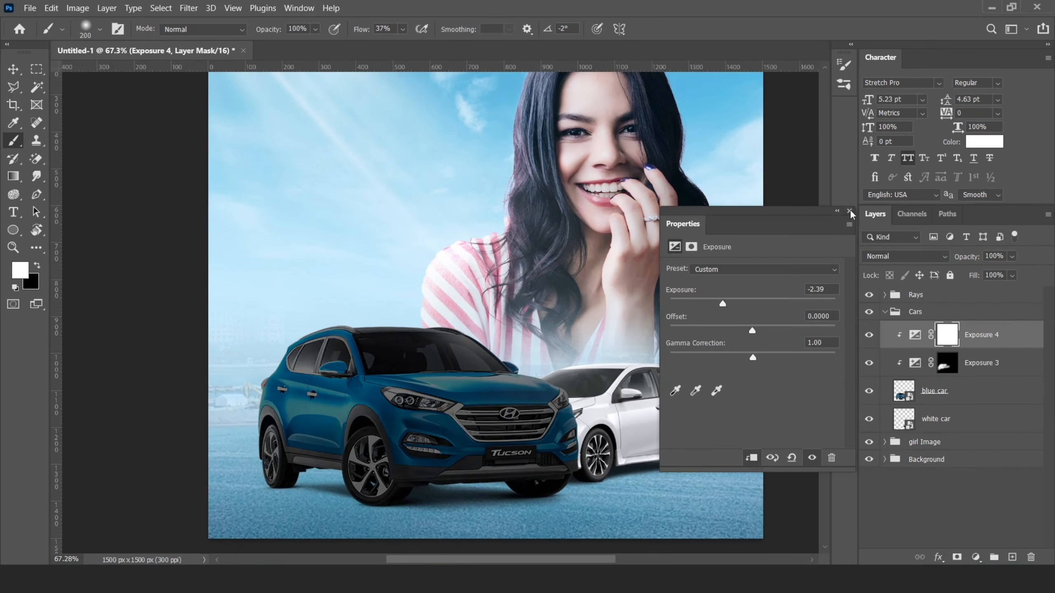
click(848, 210)
key(x)
key(alt+BackSpace)
key(x)
key(bracketright)
key(bracketright)
key(bracketright)
mouse_move(548, 451)
mouse_down()
mouse_move(527, 445)
mouse_move(377, 473)
mouse_up()
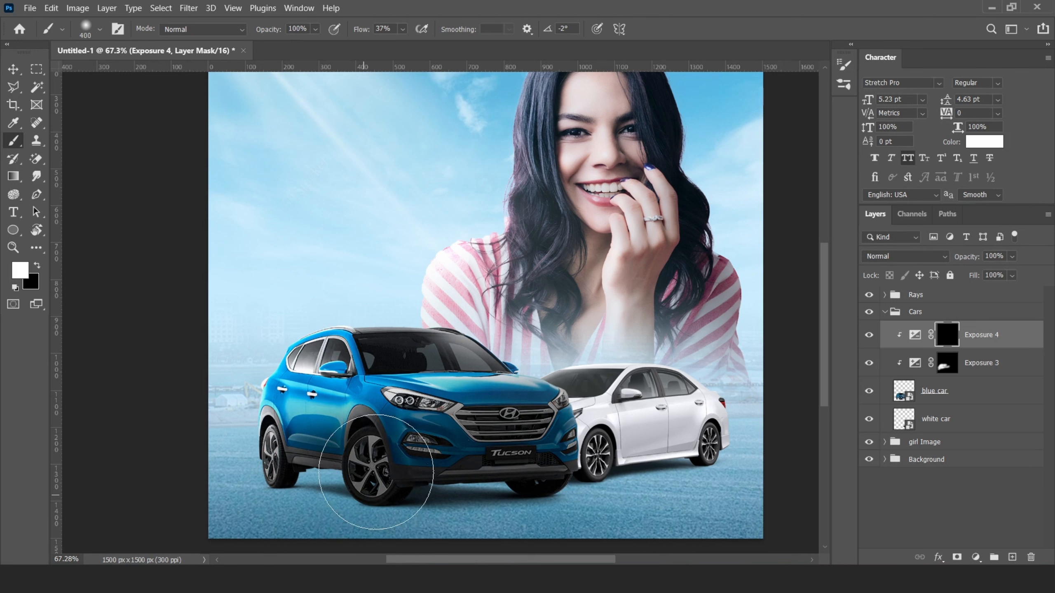
- Add a clipped Curves adjustment pulled down to darken, masked and painted onto the blue car's lower body
click(975, 557)
click(966, 384)
key(ctrl+alt+g)
drag(760, 361, 763, 389)
click(852, 209)
key(x)
key(alt+BackSpace)
key(x)
mouse_move(552, 491)
mouse_down()
mouse_move(471, 537)
mouse_move(353, 519)
mouse_up()
scroll(453, 474, down, 3)
scroll(543, 383, up, 2)
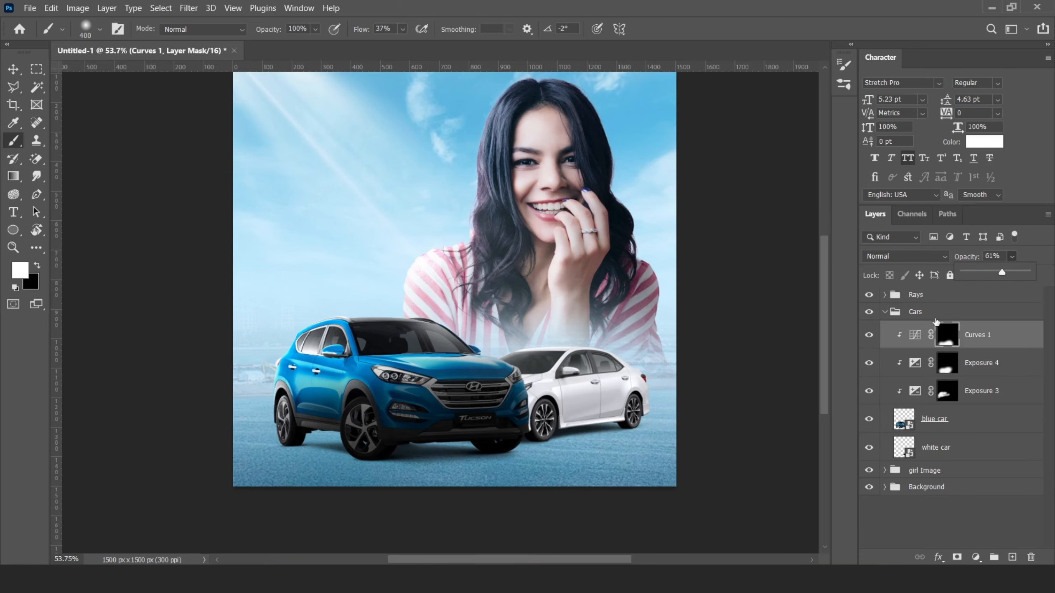
- Add a clipped darkening Exposure 5 to the white car, invert its mask, and paint the lower part
click(941, 451)
click(974, 557)
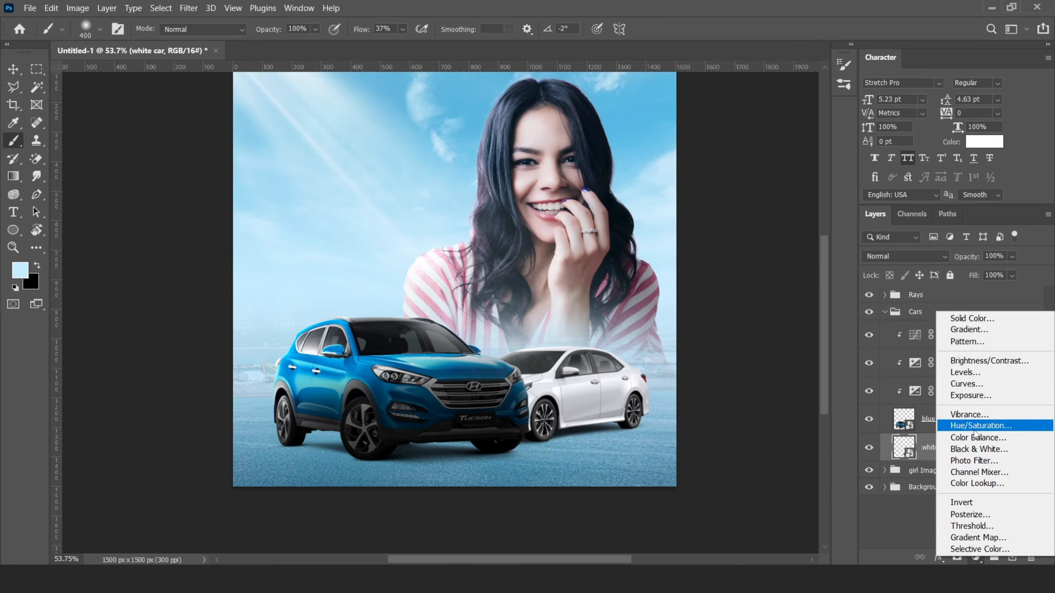
click(991, 396)
click(751, 458)
drag(753, 303, 725, 303)
click(850, 209)
key(x)
key(ctrl+i)
scroll(609, 415, up, 5)
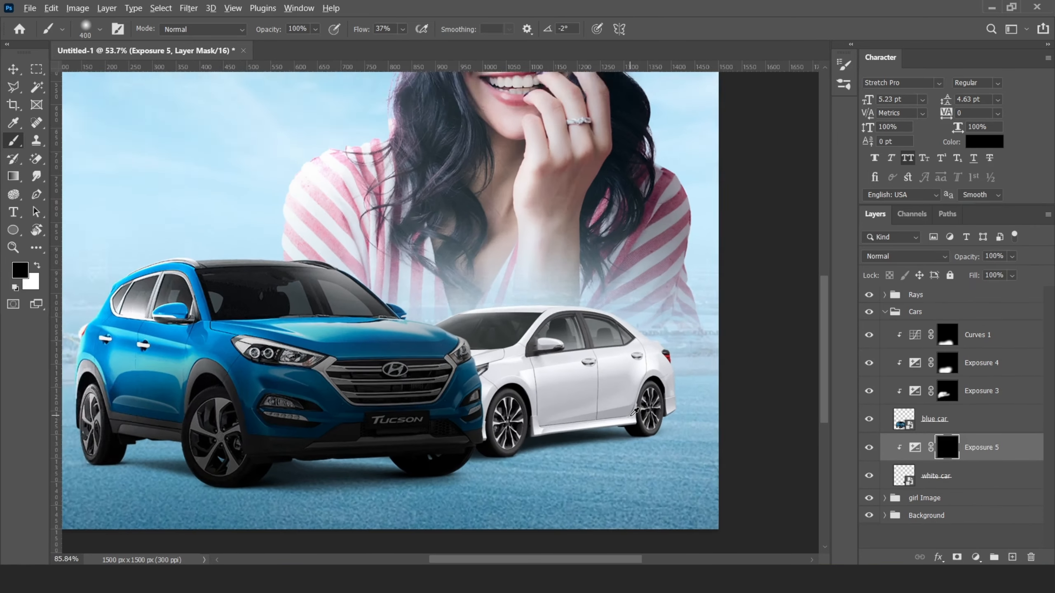
key(x)
drag(659, 410, 487, 407)
key([)
key([)
key([)
key([)
key([)
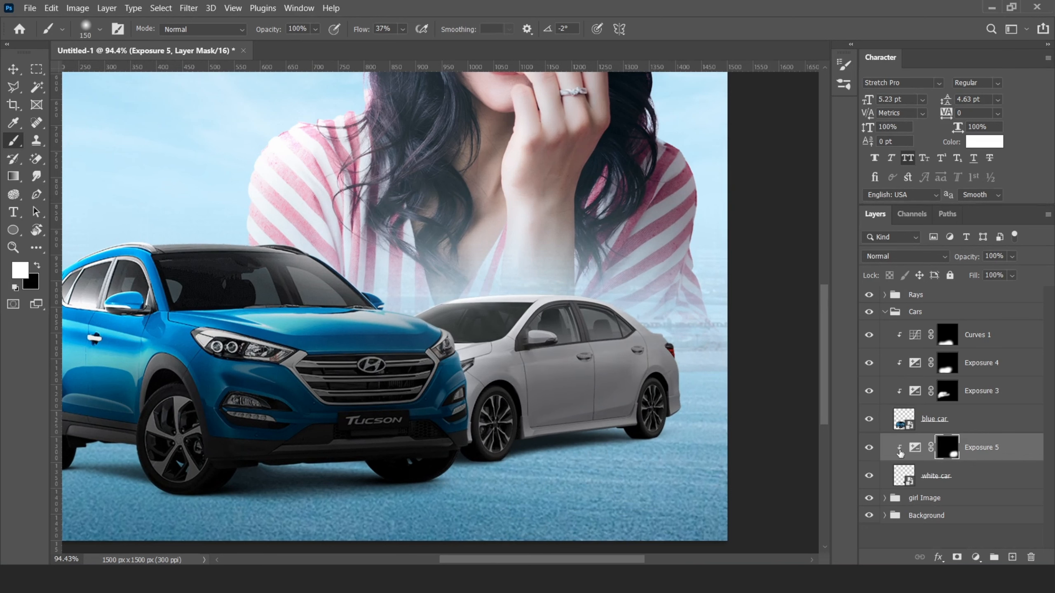
- Add a darkening Curves 2 to the white car with an inverted mask painted around the rear wheel
click(975, 557)
click(1005, 377)
drag(769, 367, 768, 391)
click(849, 211)
key(x)
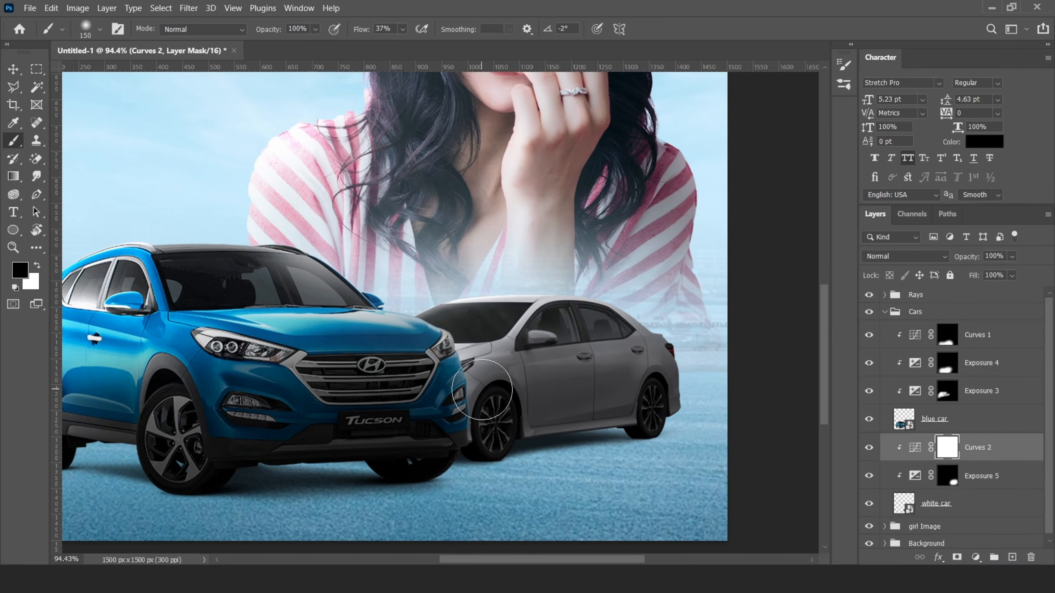
key(ctrl+i)
key(x)
key(bracketright)
key(bracketright)
mouse_move(669, 409)
mouse_down()
mouse_move(603, 431)
mouse_move(664, 405)
mouse_up()
key(bracketright)
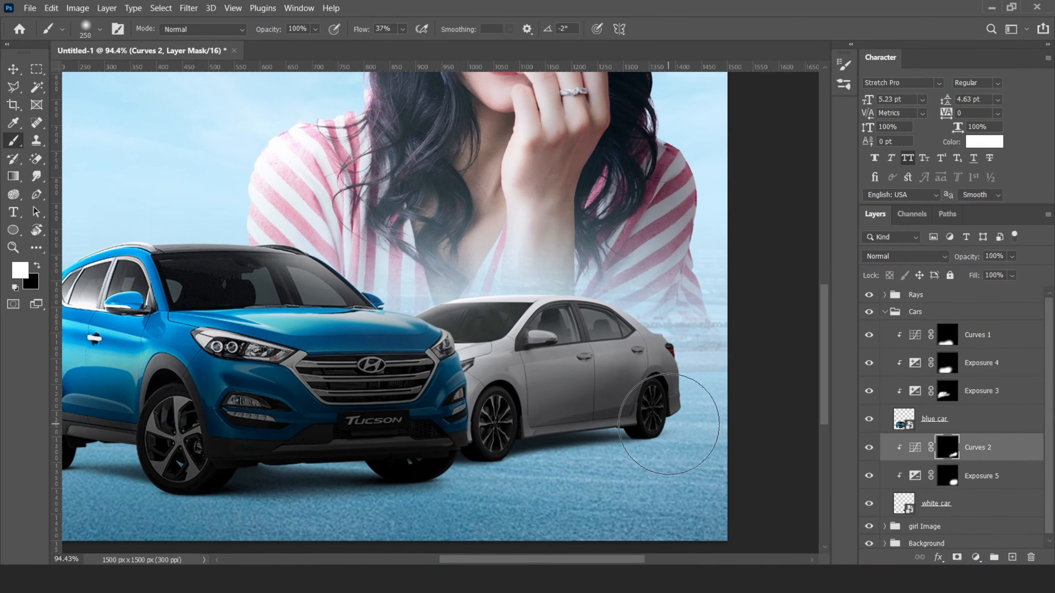
- Add a brightening Exposure 6 to the white car and invert its mask to black
click(975, 557)
click(1005, 389)
drag(752, 304, 774, 305)
click(947, 450)
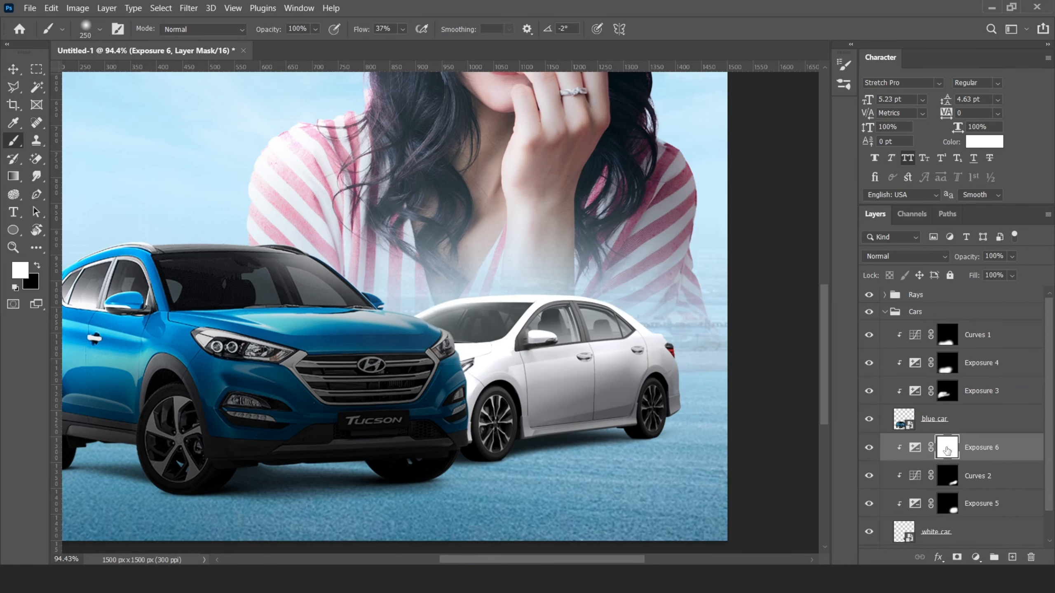
key(ctrl+i)
key(z)
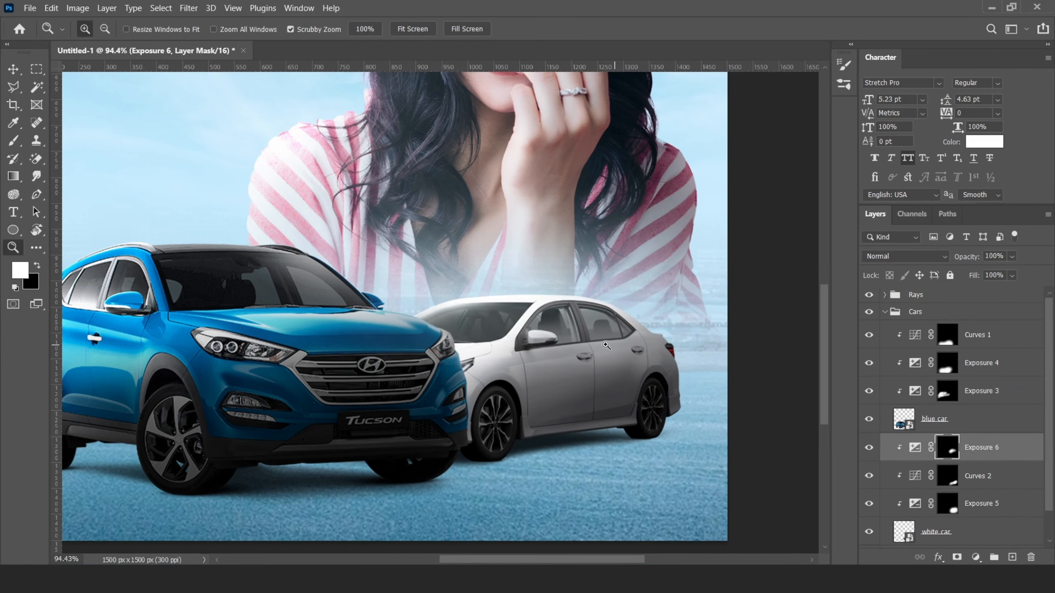
click(13, 141)
- Add an empty layer above Exposure 6 and drag the clouds image from the poster images folder onto the canvas
scroll(551, 331, down, 4)
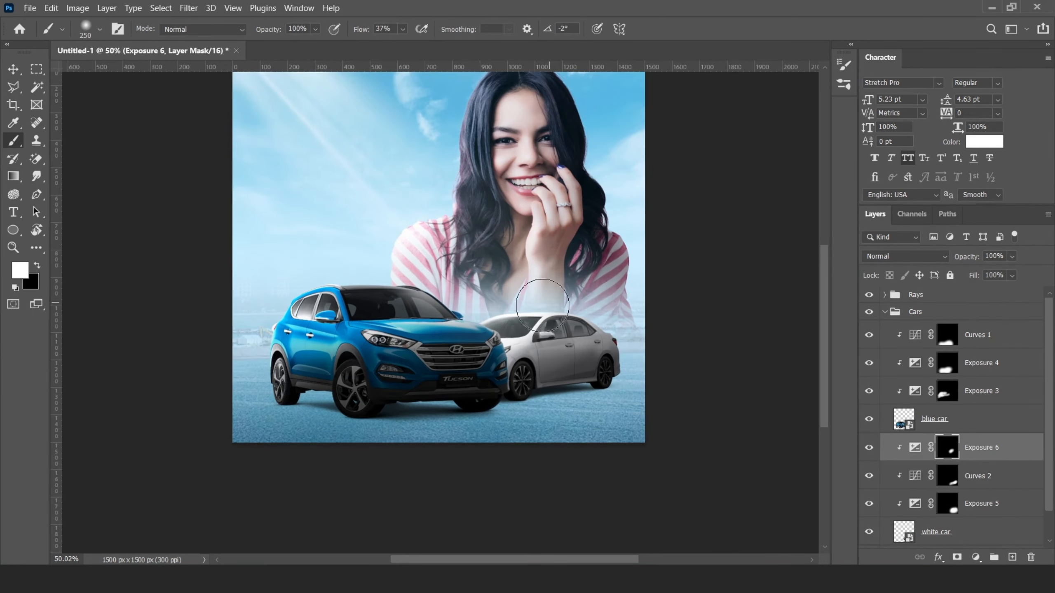
click(950, 386)
scroll(508, 413, up, 2)
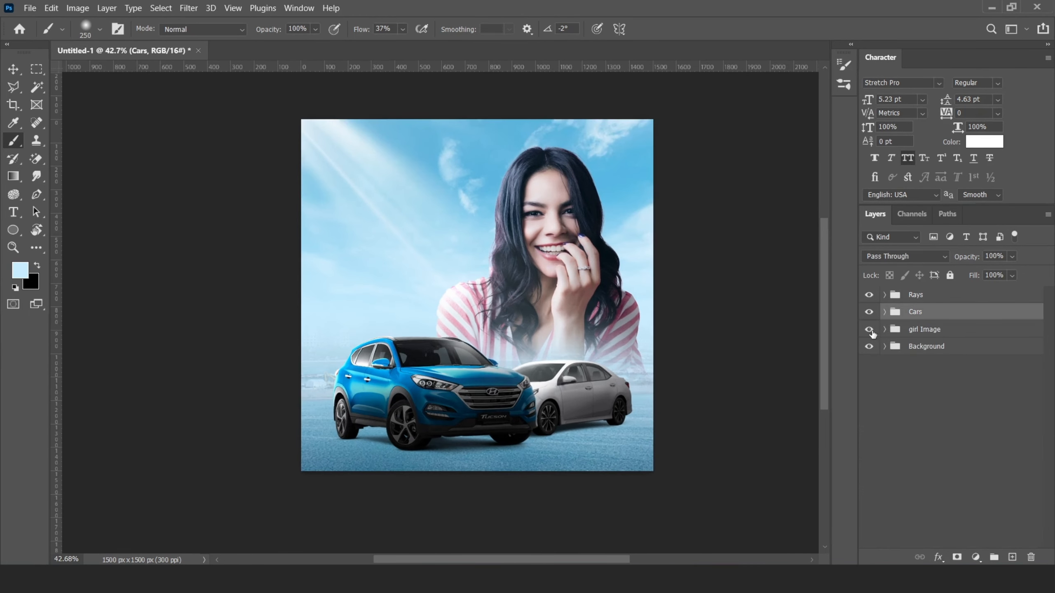
click(885, 312)
scroll(971, 404, down, 2)
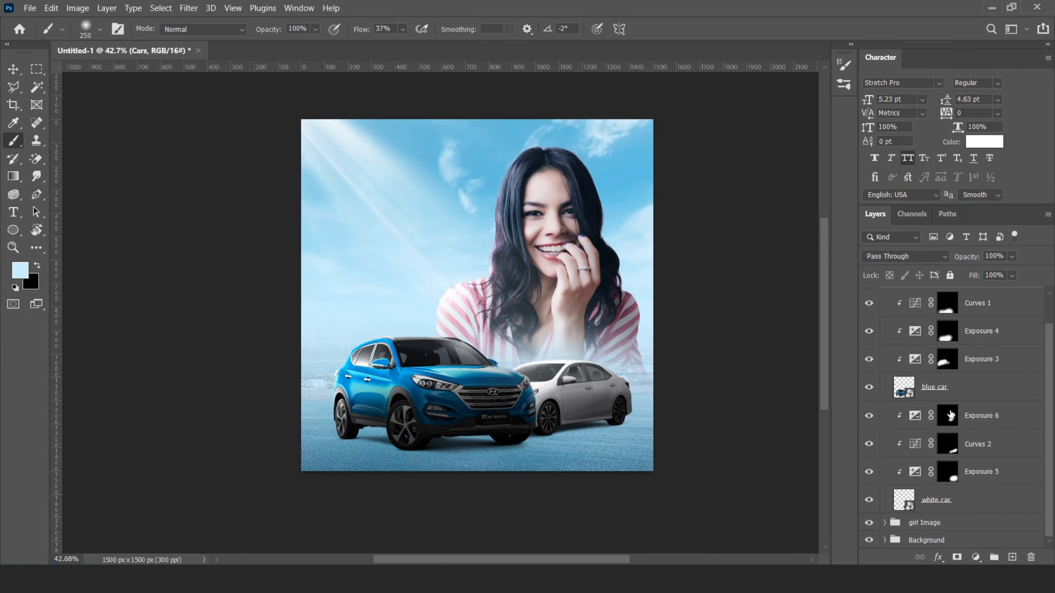
click(989, 421)
click(1012, 557)
click(353, 579)
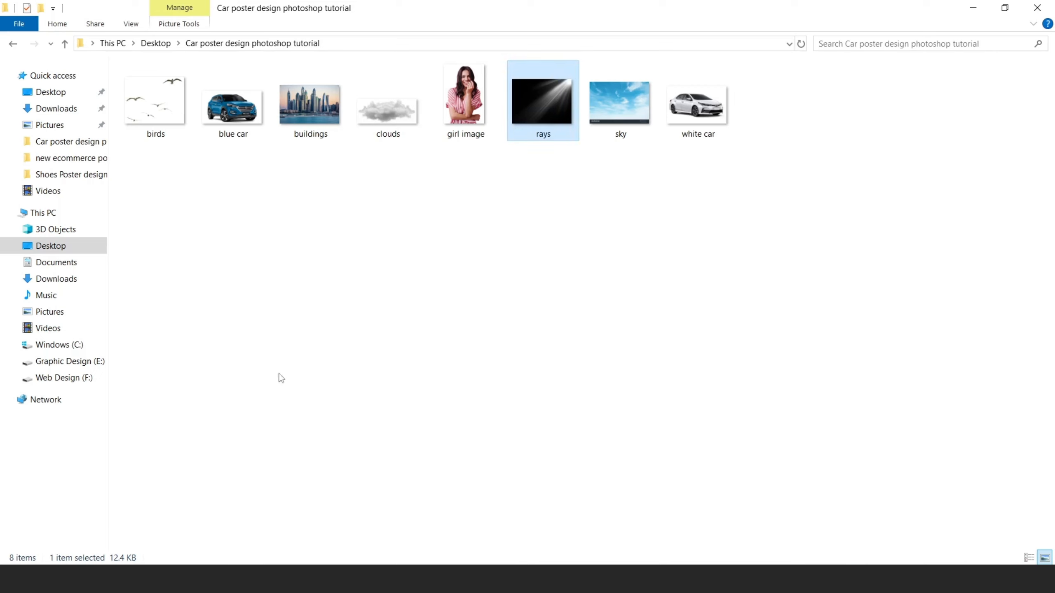
drag(388, 109, 490, 374)
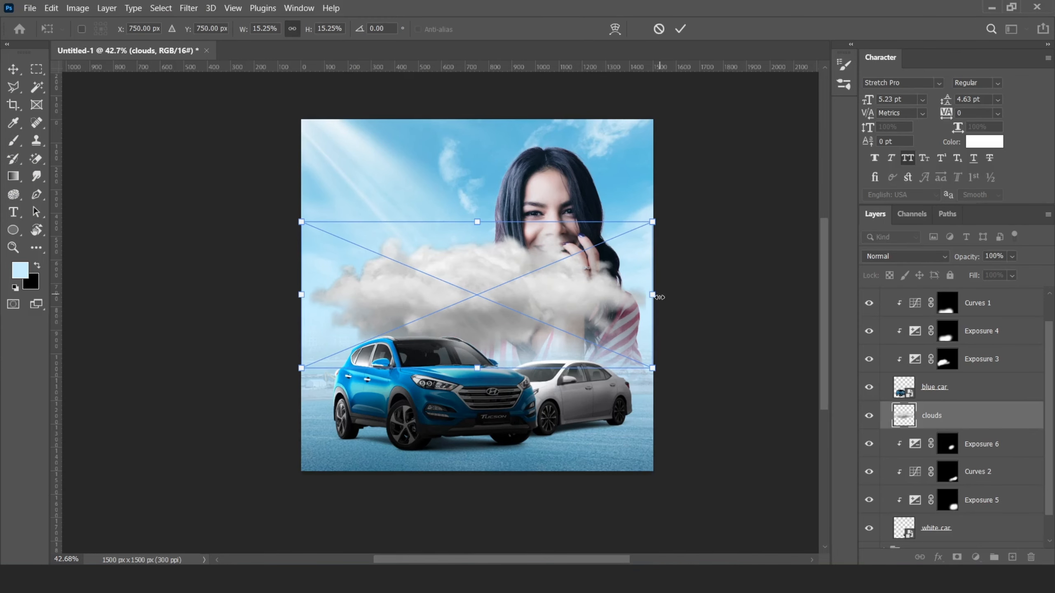
- Scale the clouds image down and position it low behind the cars
drag(666, 296, 542, 261)
drag(494, 284, 495, 367)
click(680, 29)
- Set the clouds to Screen blend mode and duplicate them, shifting the copy upward
click(906, 256)
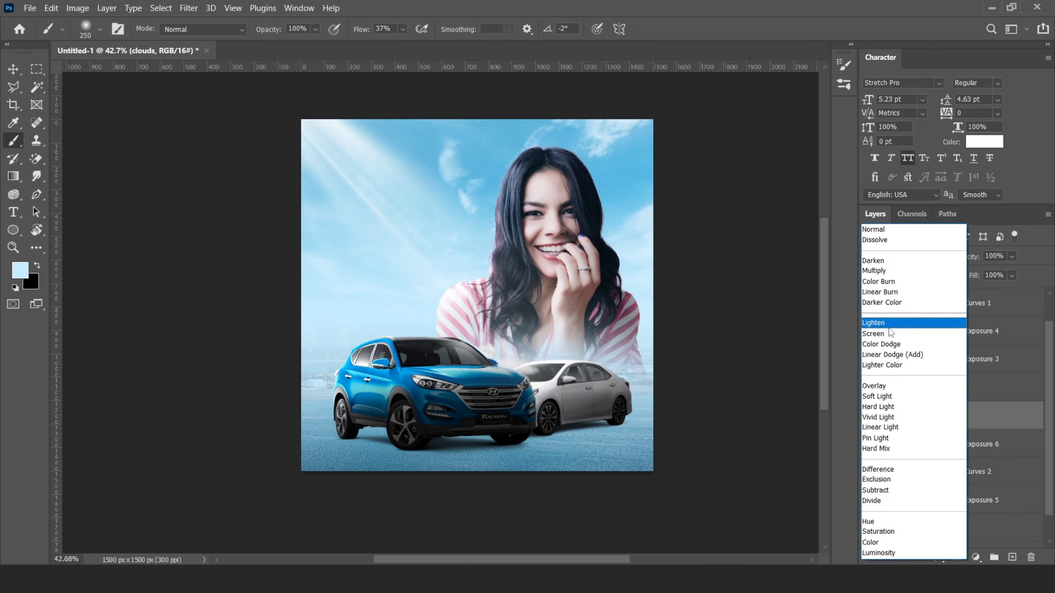
click(893, 334)
key(v)
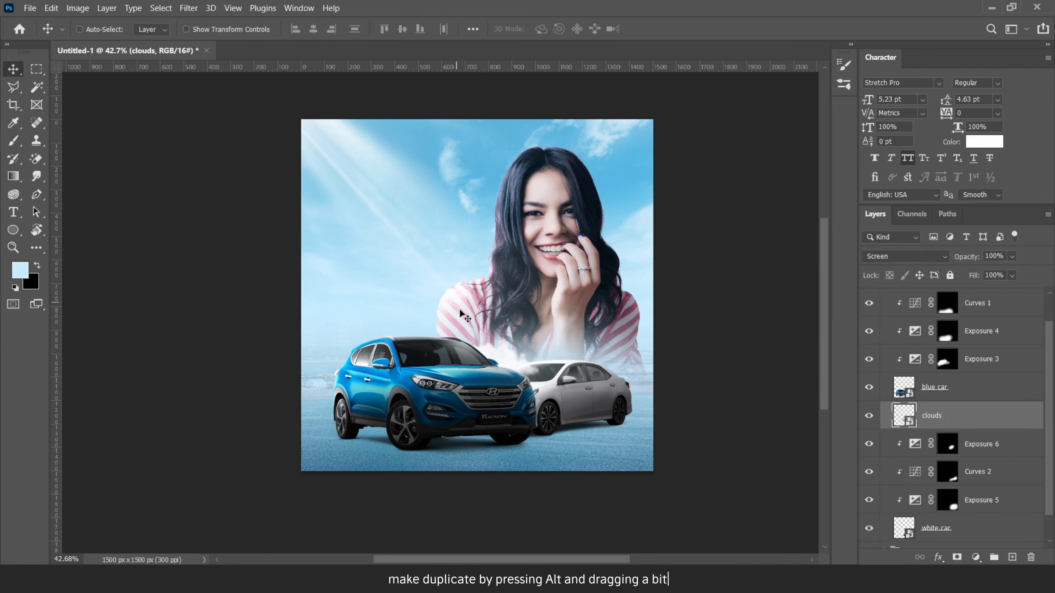
mouse_move(488, 351)
mouse_down()
mouse_move(469, 310)
mouse_move(471, 332)
mouse_move(433, 323)
mouse_move(440, 313)
mouse_up()
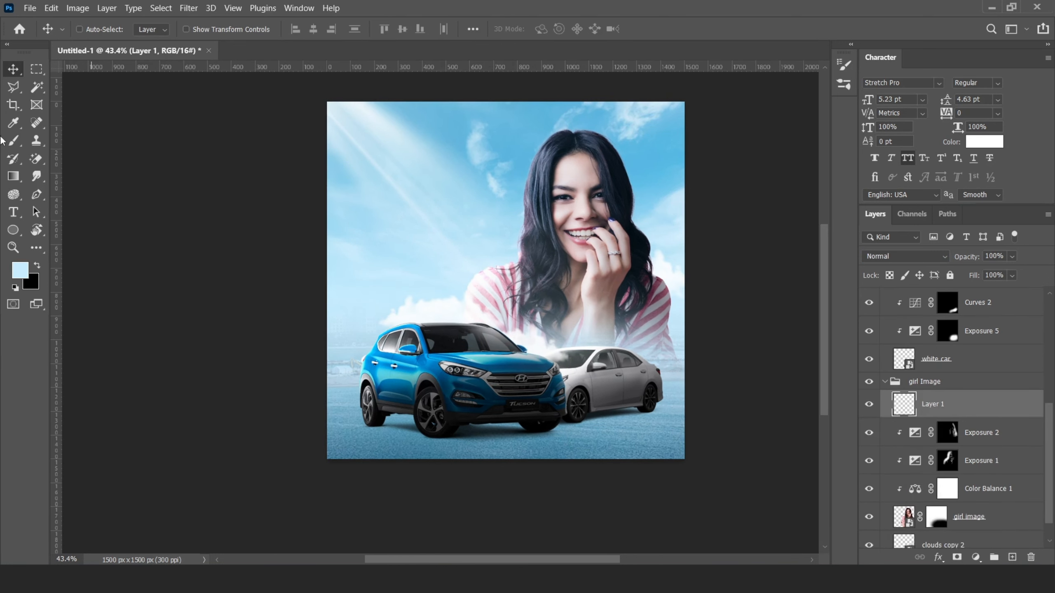
- Paint on the girl image's mask with a 600 px brush to reveal more striped shirt near the white car
key(b)
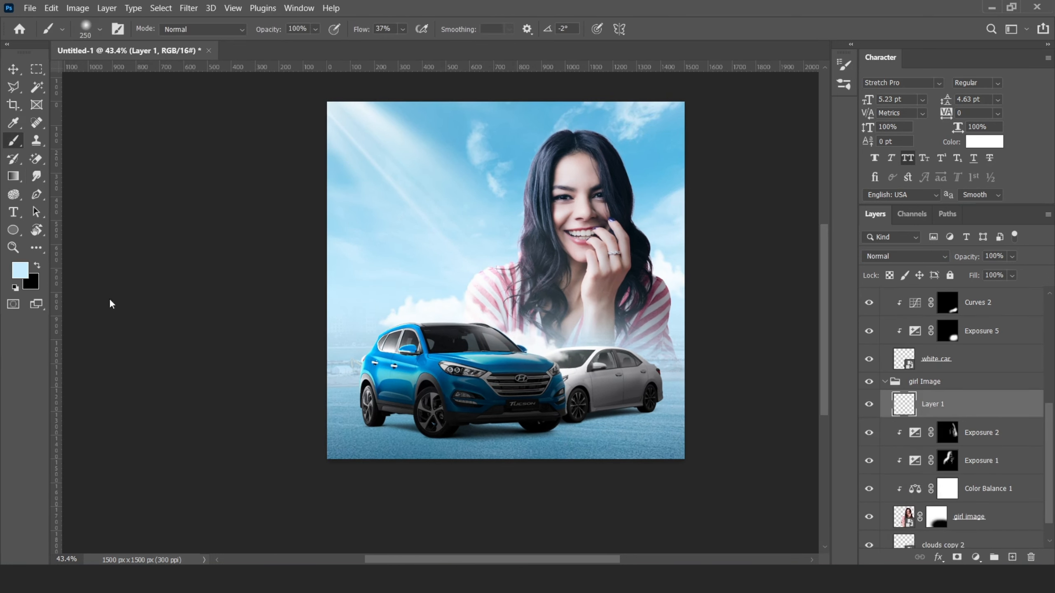
key(bracketright)
key(bracketright)
key(bracketright)
key(bracketright)
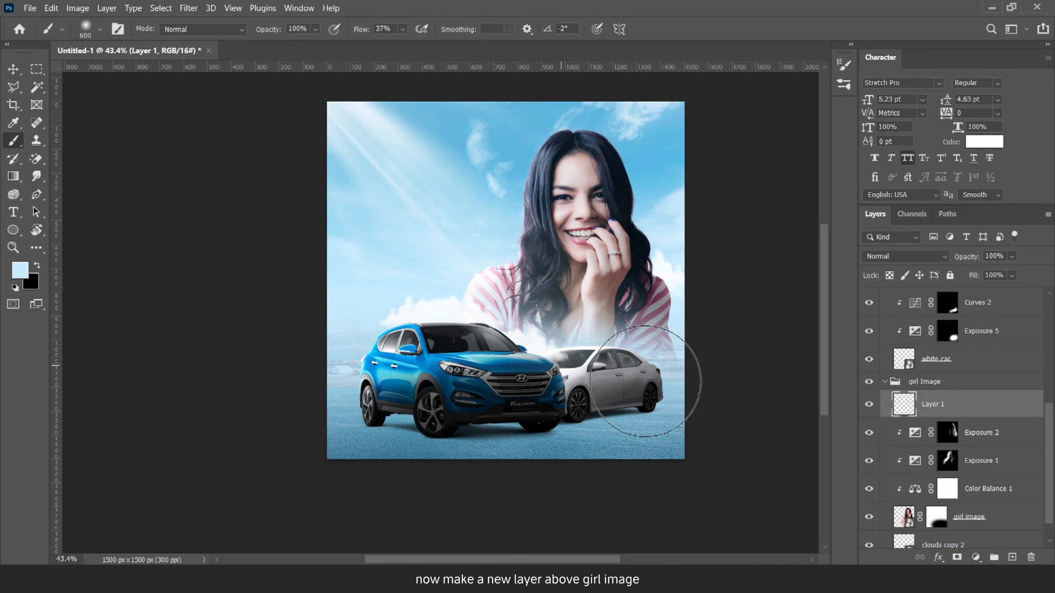
click(944, 517)
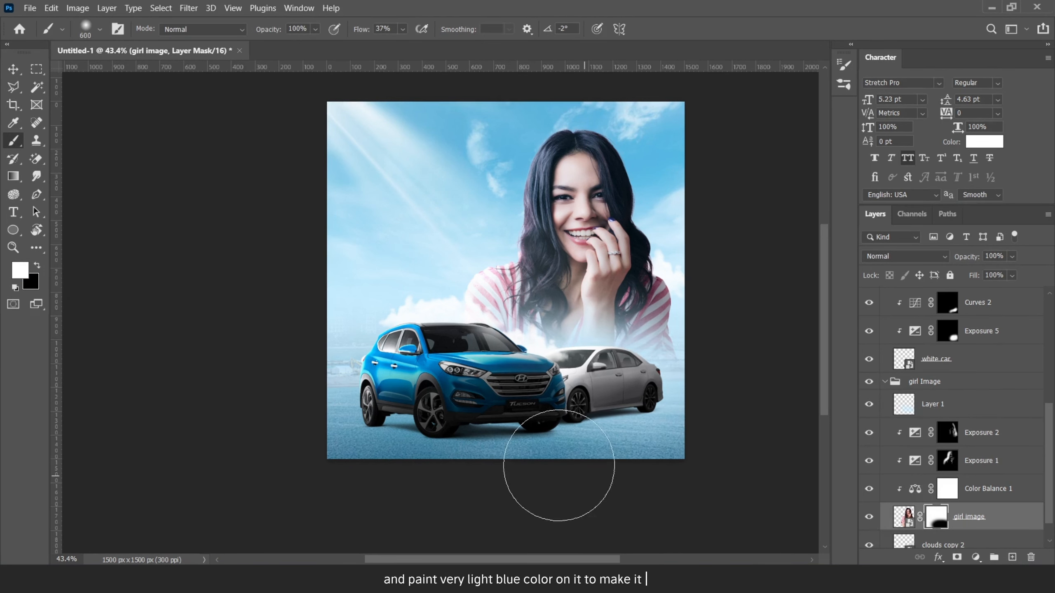
click(632, 349)
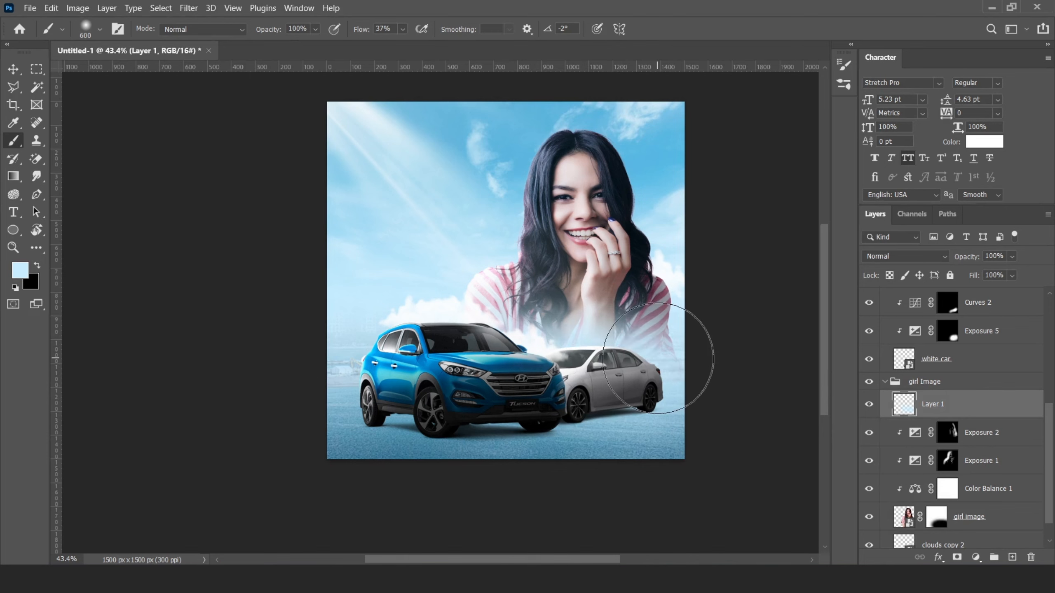
key(bracketleft)
key(bracketleft)
key(bracketleft)
key(bracketleft)
key(bracketleft)
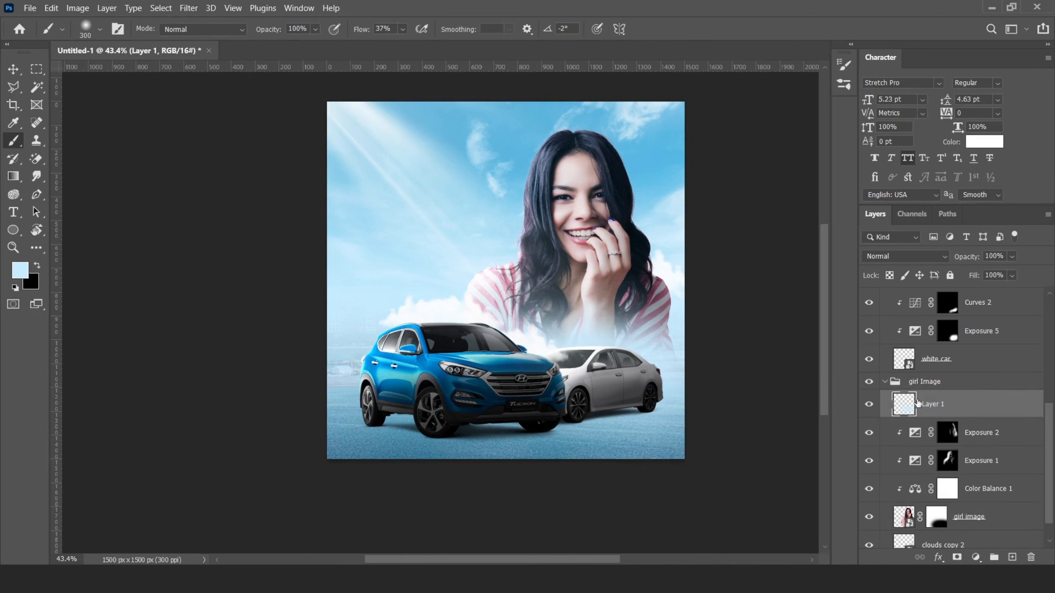
- On a new layer above Exposure 6, paint a light-blue haze over the white car's lower body
scroll(956, 374, up, 2)
click(981, 327)
click(1012, 557)
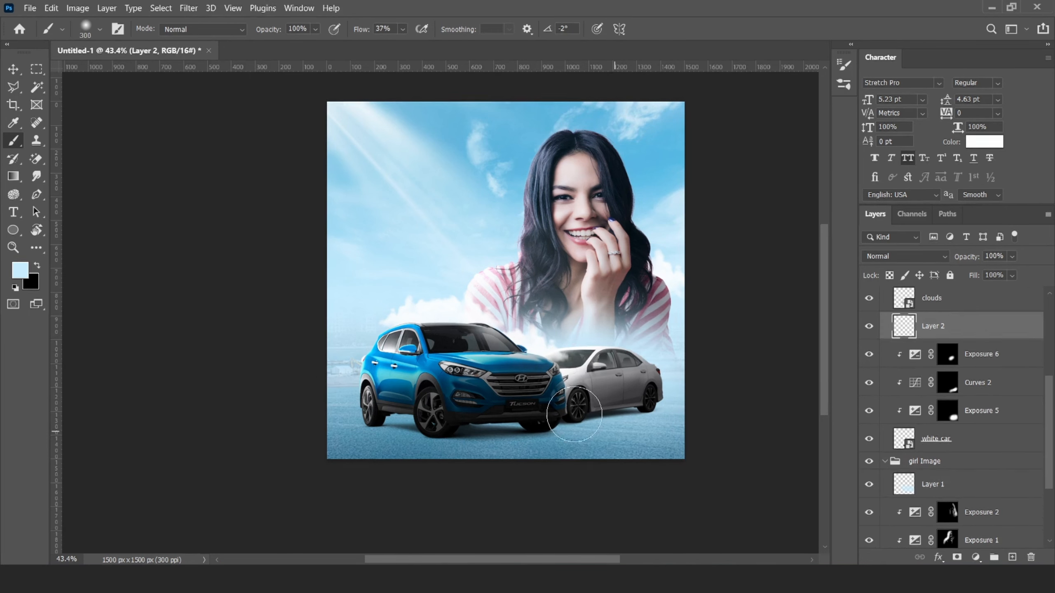
key(bracketright)
drag(558, 397, 706, 454)
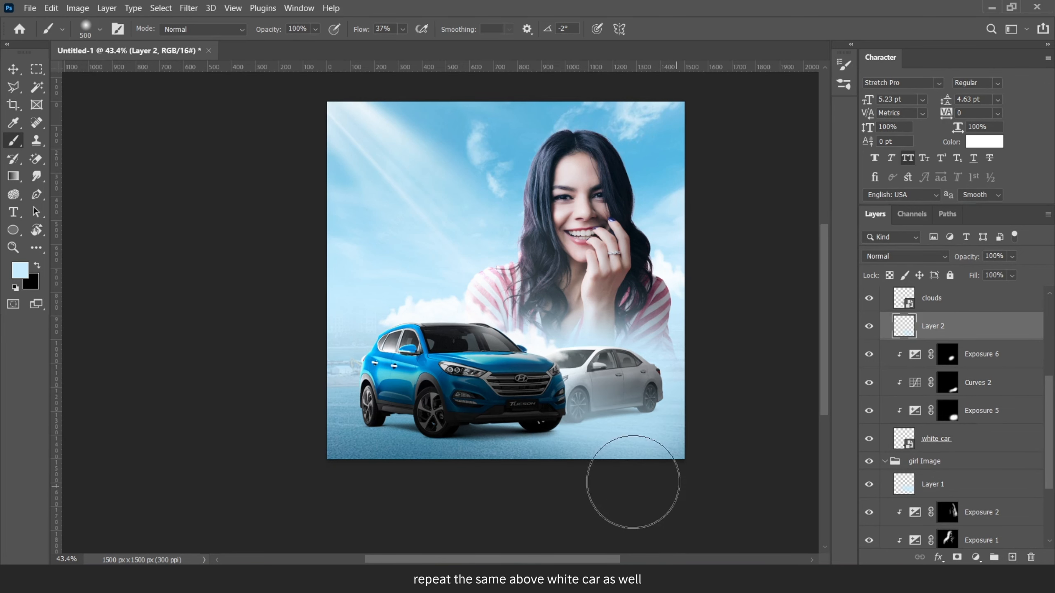
scroll(644, 467, down, 2)
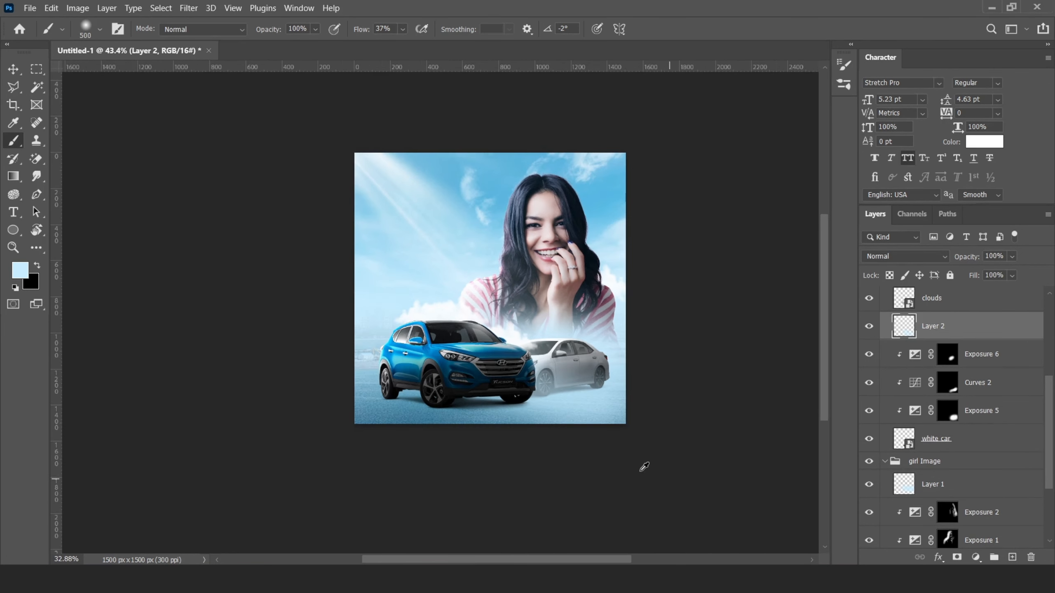
scroll(538, 372, up, 2)
- Scale the white car and its adjustment layers to about 104% and shift them left to the canvas edge
click(981, 354)
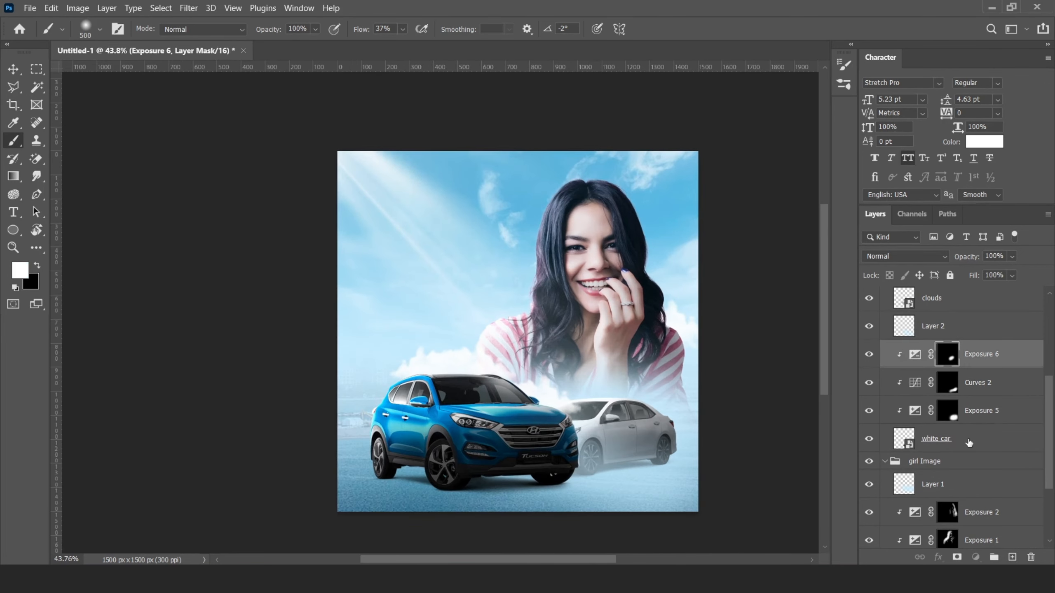
shift+click(955, 439)
key(ctrl+t)
drag(697, 151, 712, 137)
drag(635, 399, 619, 399)
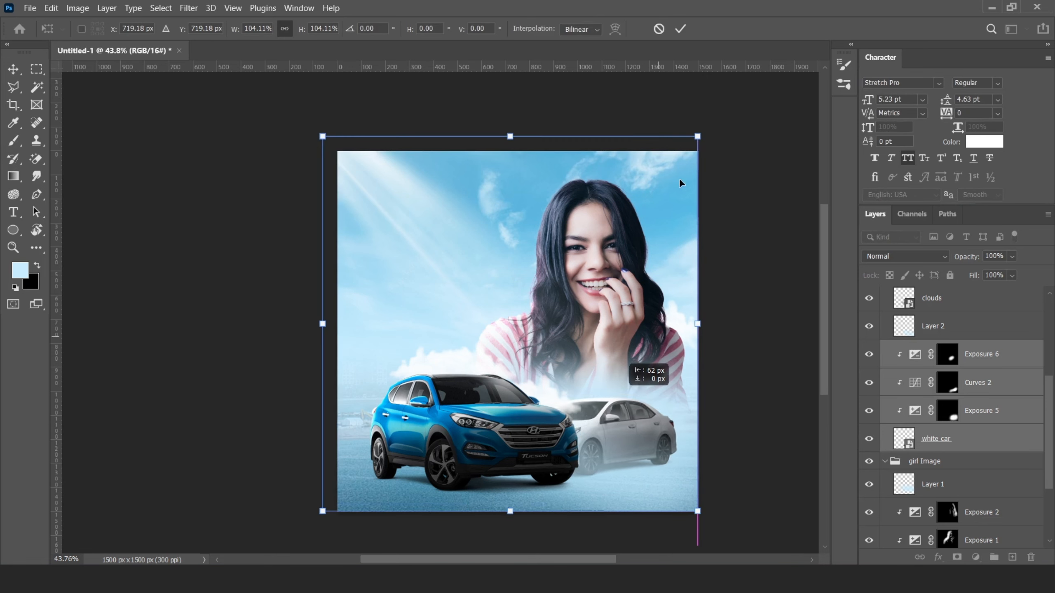
click(680, 29)
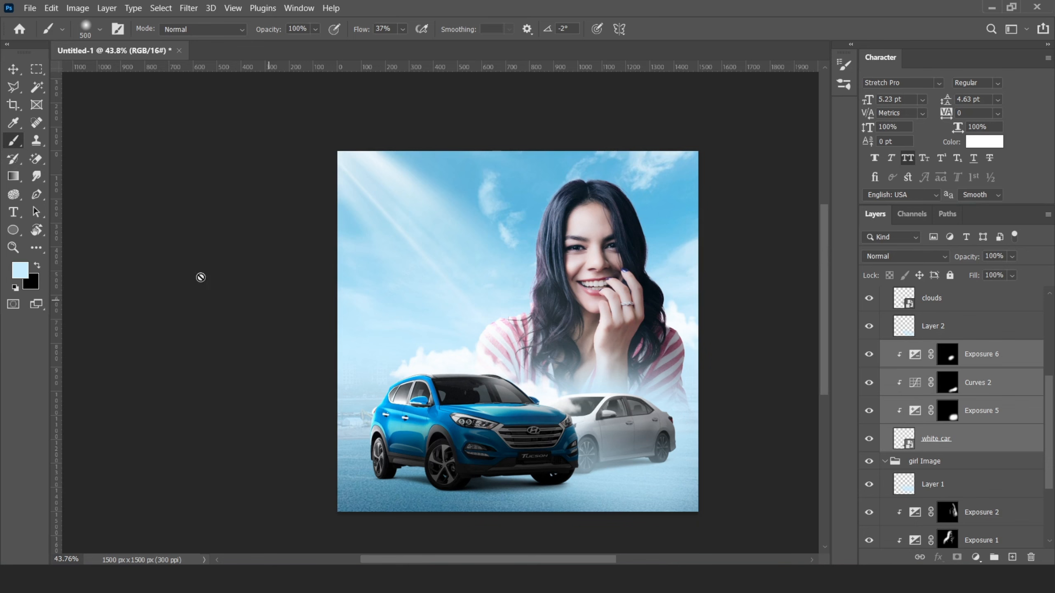
- Collapse the girl Image group and add an empty layer above the Rays group
key(v)
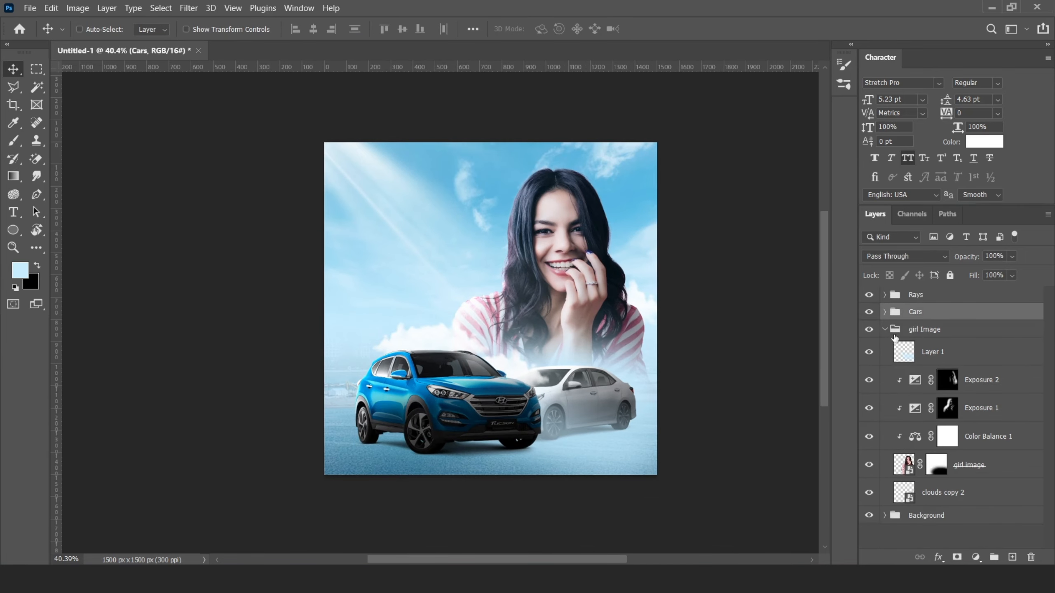
click(885, 329)
click(915, 295)
click(1012, 557)
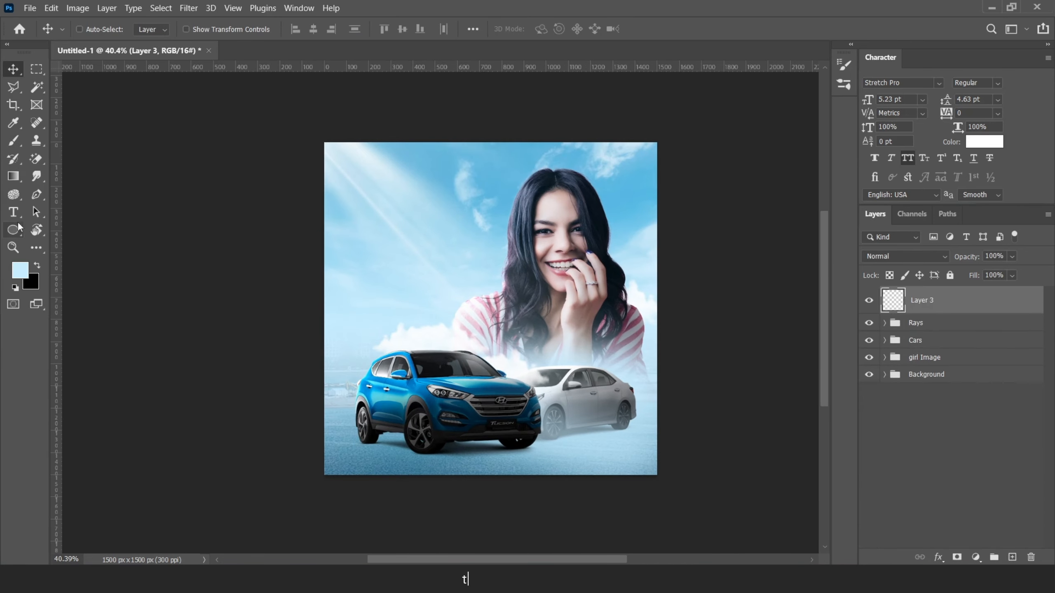
- Type 'LUXURY' on the poster and set its font to Bebas
key(t)
click(370, 210)
text(LUXURY)
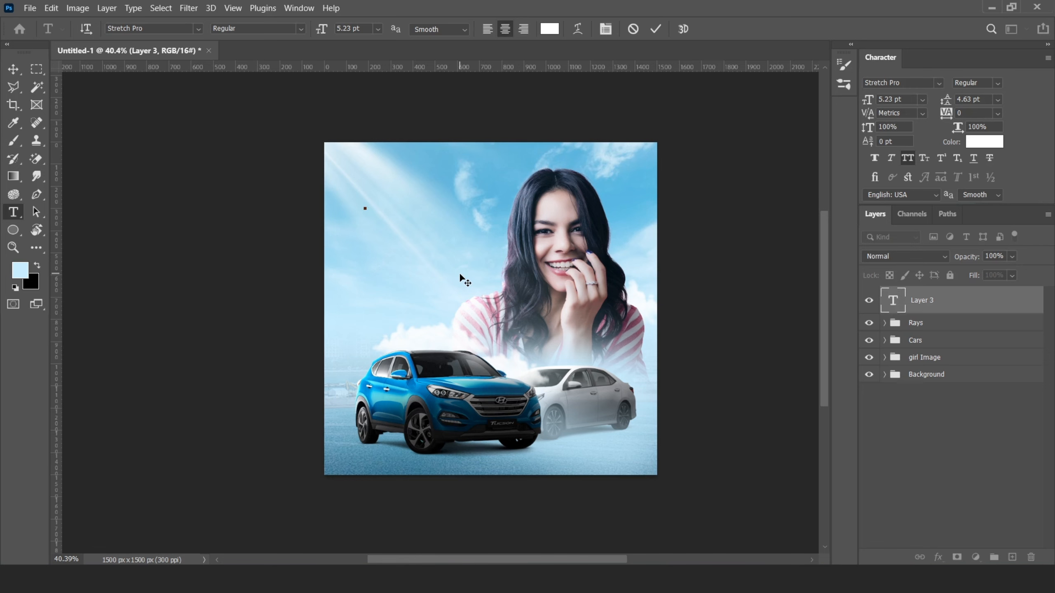
click(655, 29)
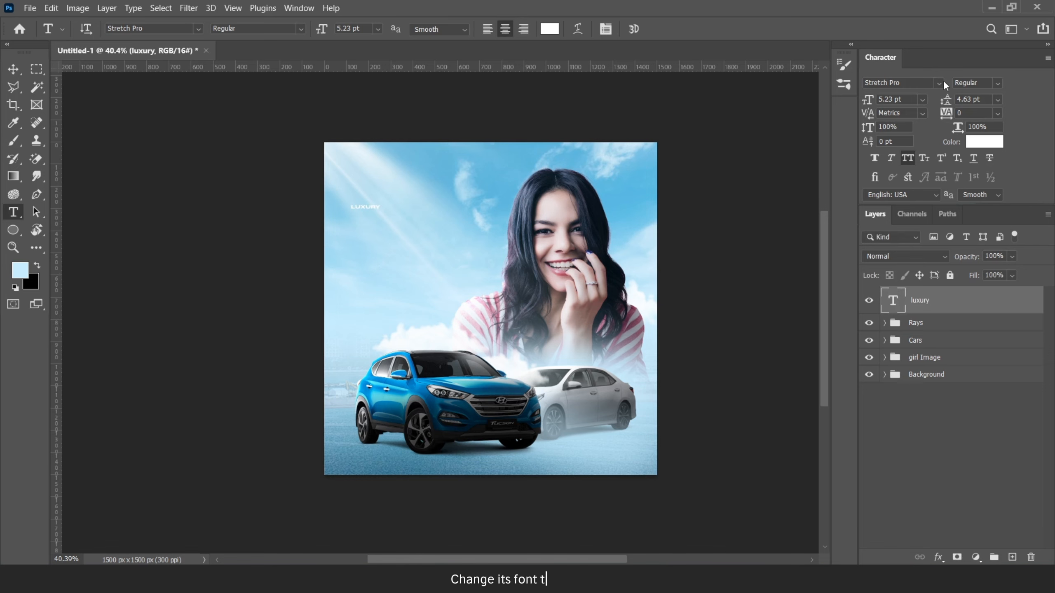
click(938, 83)
click(938, 204)
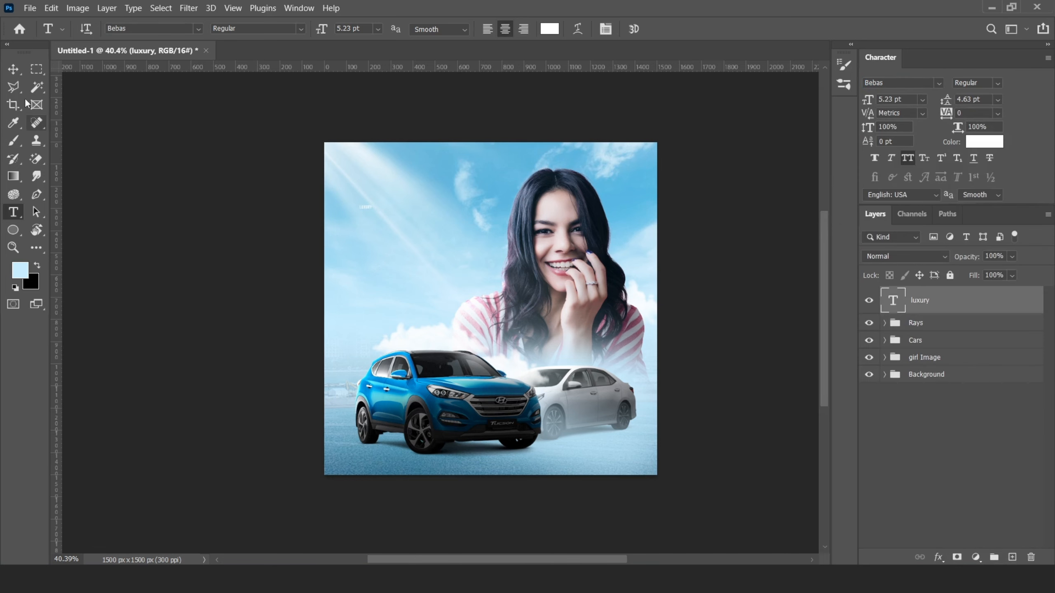
- Scale LUXURY into a big headline that fits the sky on the left
key(v)
key(ctrl+t)
drag(372, 209, 494, 257)
drag(359, 204, 347, 199)
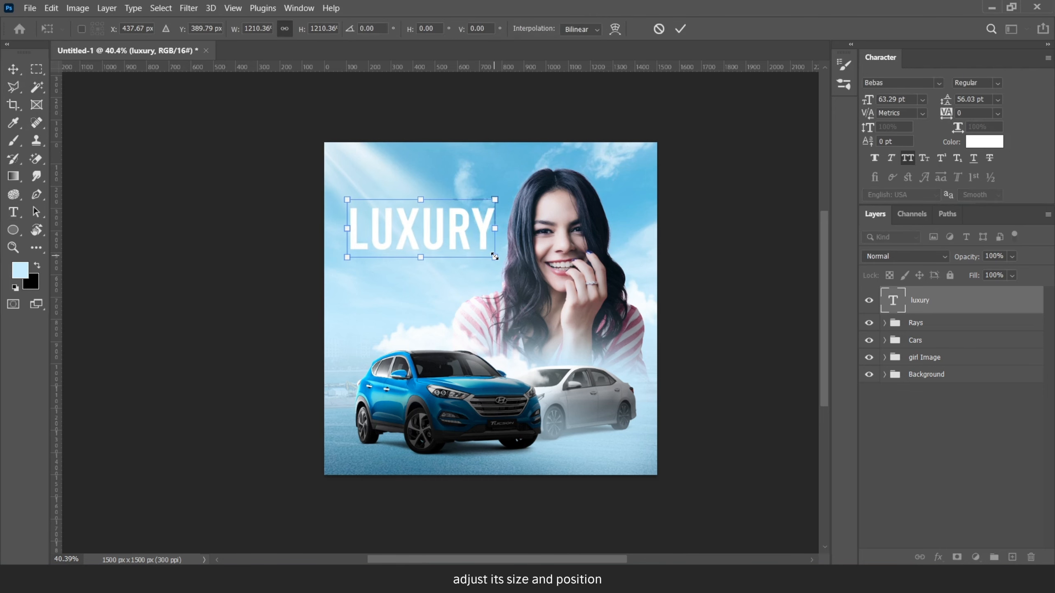
drag(494, 256, 487, 253)
click(680, 29)
scroll(414, 207, up, 3)
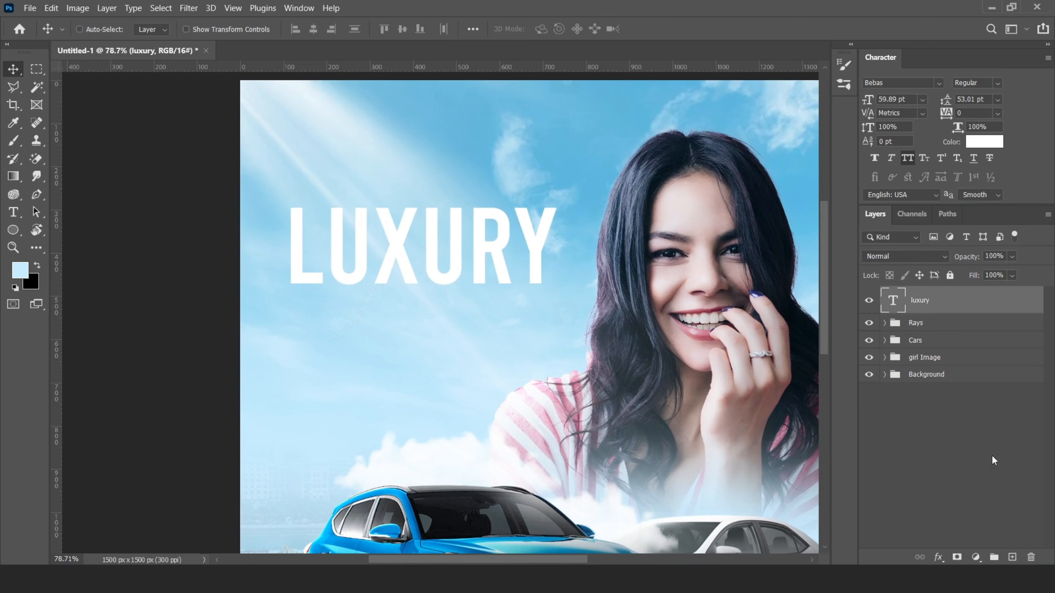
- Duplicate the LUXURY layer, move the copy up, and retype it as 'Find The Best'
key(ctrl+j)
drag(441, 247, 438, 169)
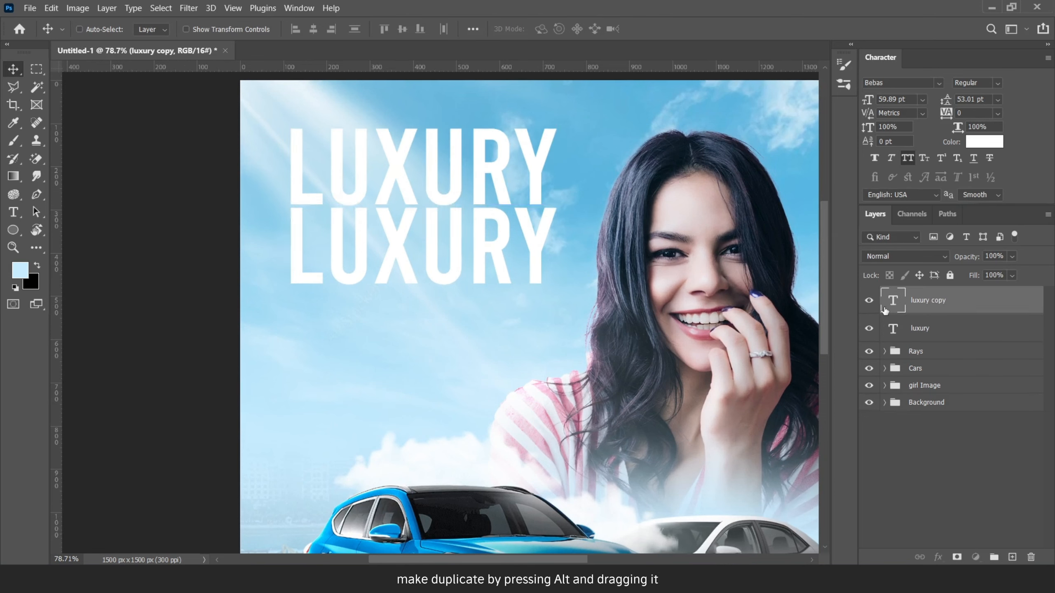
double_click(893, 300)
text(find)
key(BackSpace)
key(BackSpace)
key(BackSpace)
key(BackSpace)
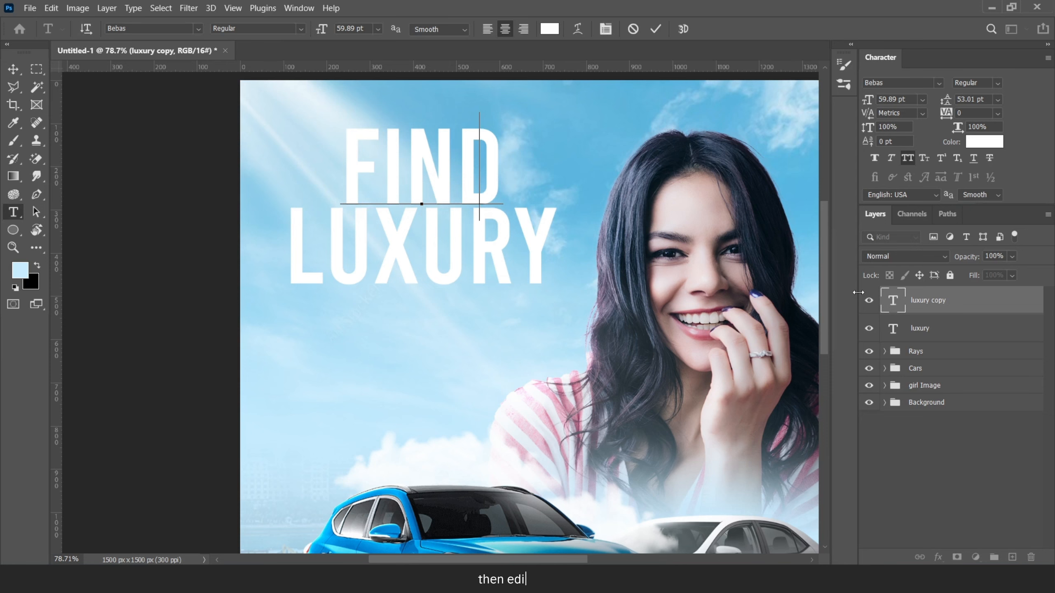
text(ind the bes)
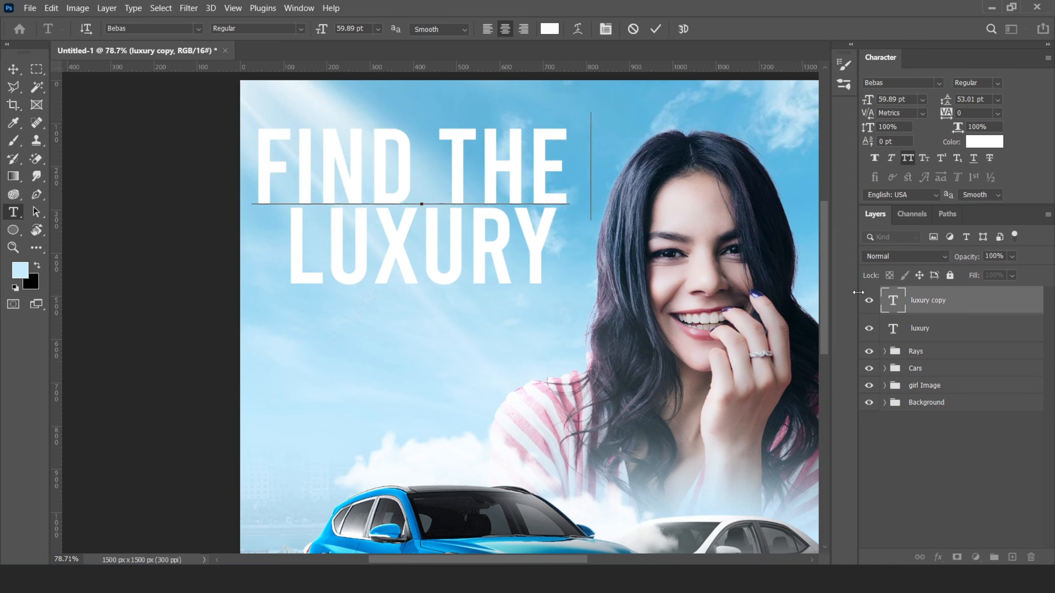
text(t)
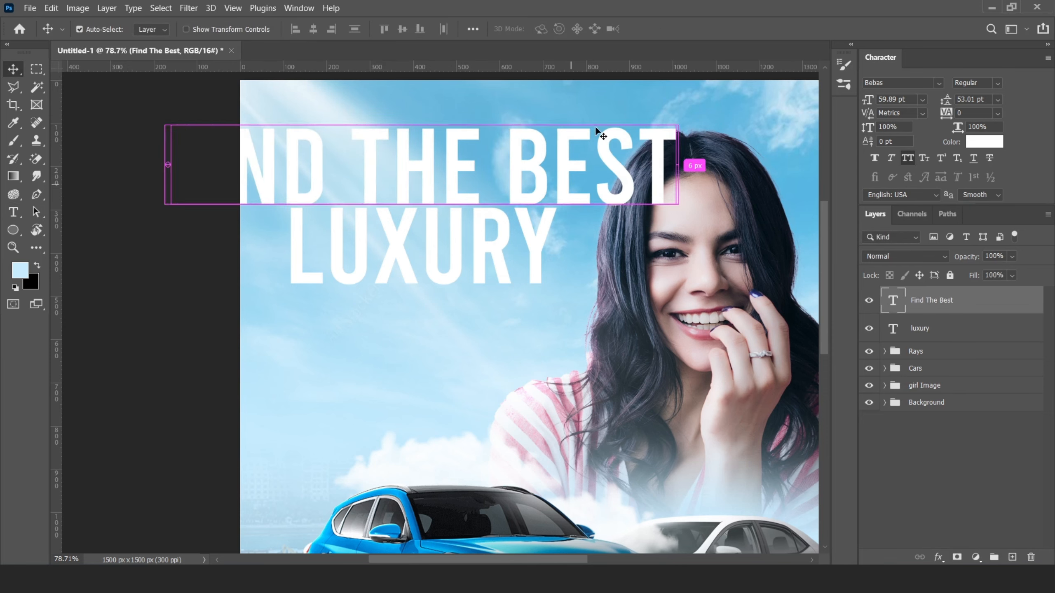
- Shrink Find The Best to a small Handsta Signature tagline above LUXURY, then duplicate LUXURY again
key(ctrl+t)
drag(678, 111, 518, 171)
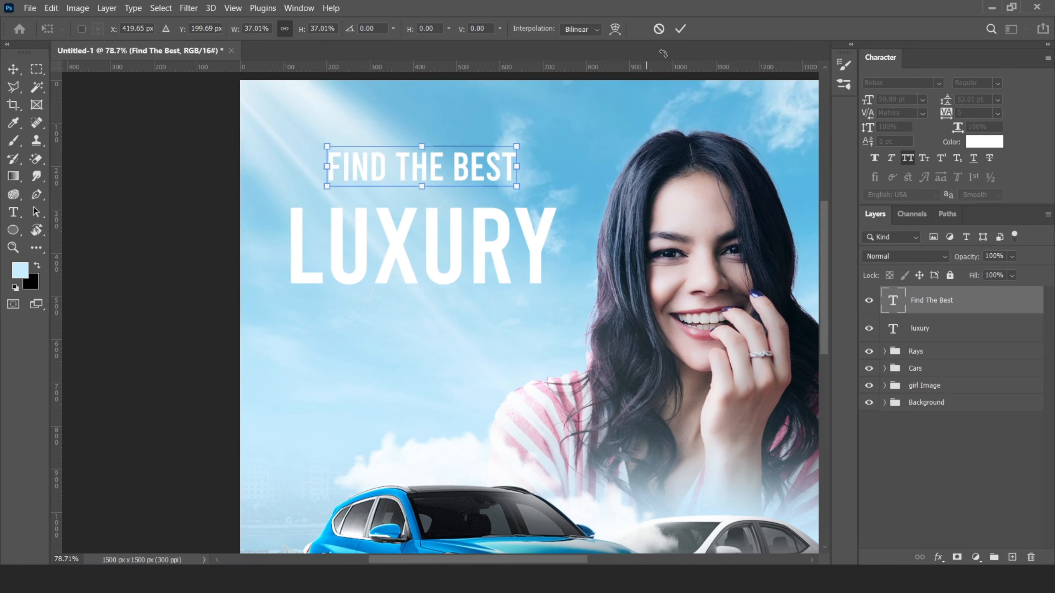
click(680, 29)
click(939, 83)
text(Handsta Signature)
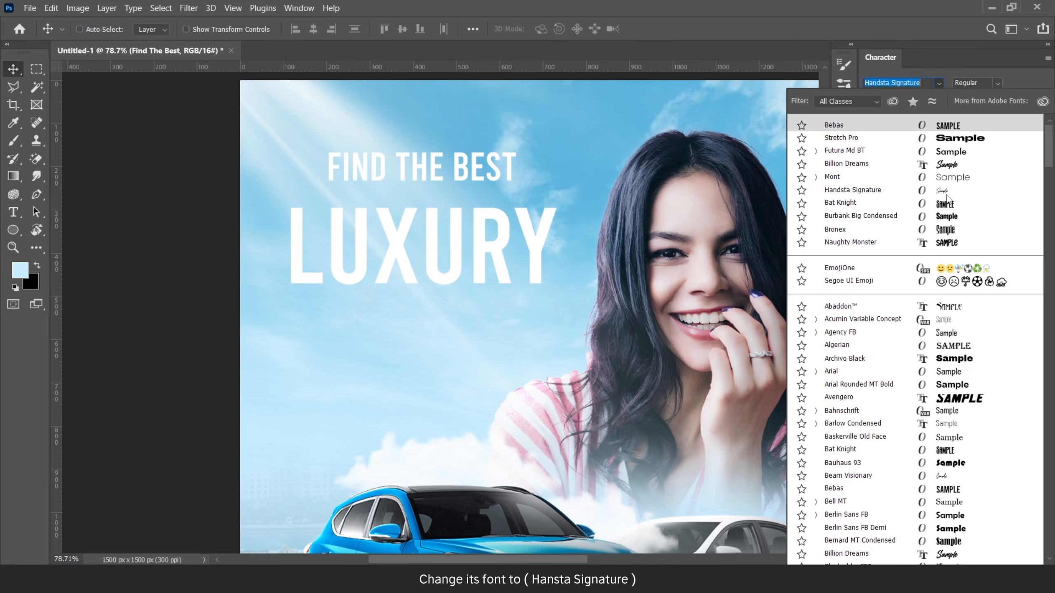
key(Return)
drag(501, 172, 431, 191)
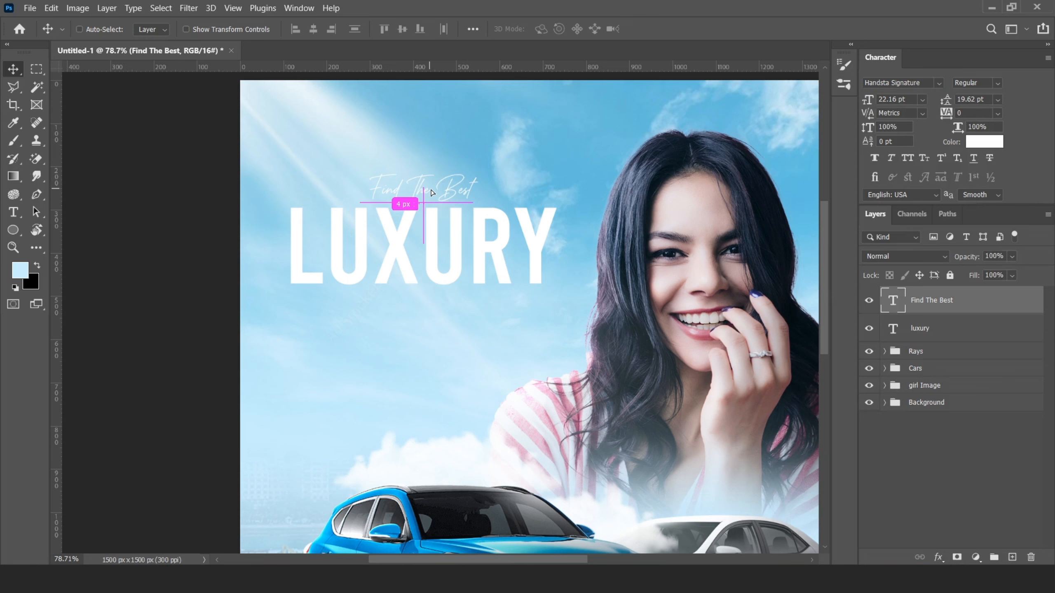
click(920, 330)
key(ctrl+j)
- Move the LUXURY copy below the original, retype it as 'CAR FOR RENT', and shrink it to fit
drag(390, 254, 398, 341)
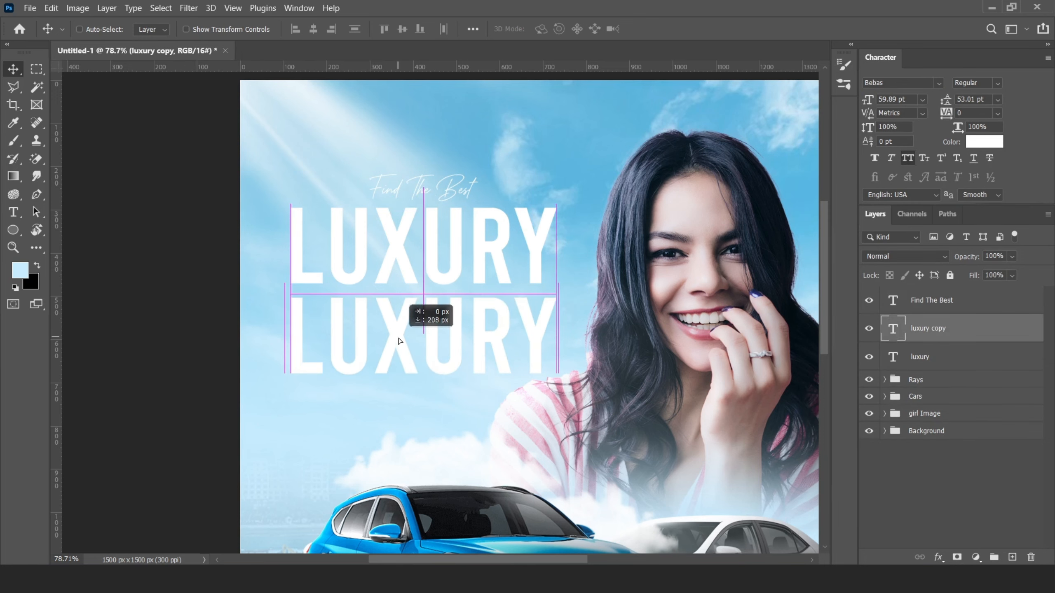
double_click(893, 329)
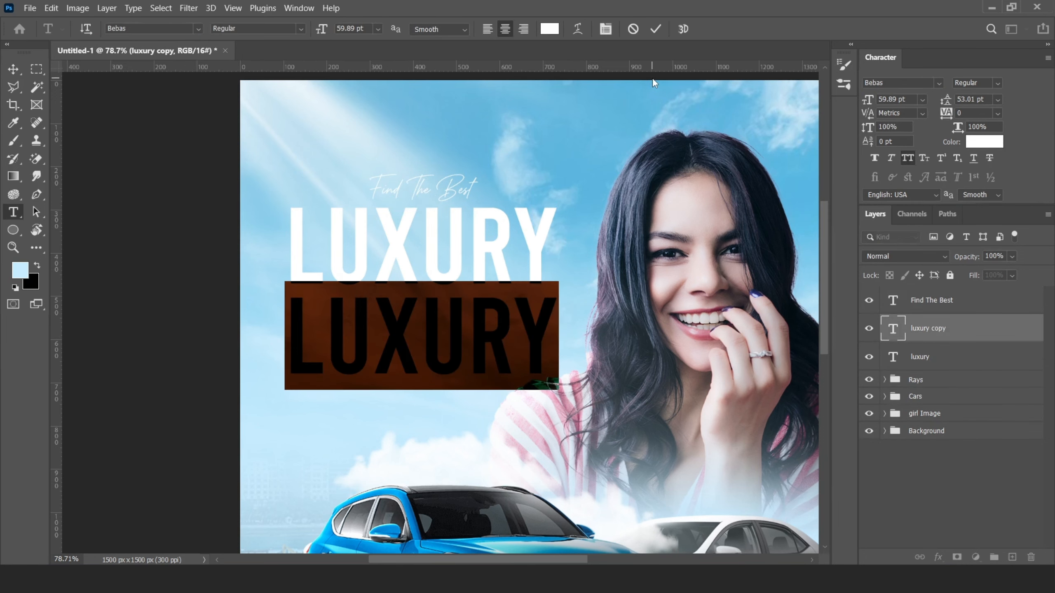
key(BackSpace)
text(CAR FOR RENT)
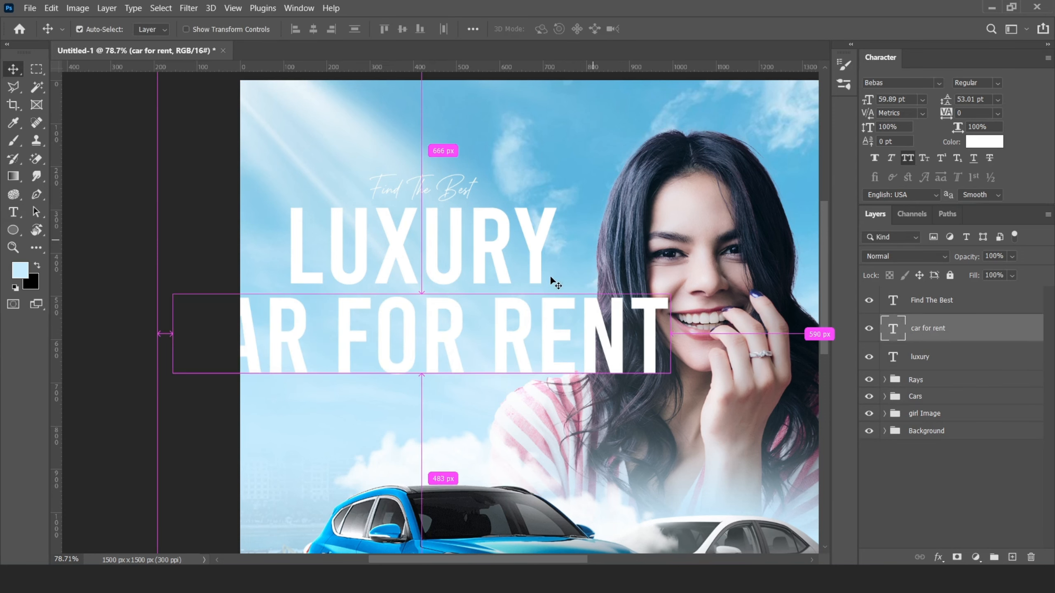
key(ctrl+t)
drag(660, 294, 566, 322)
key(Return)
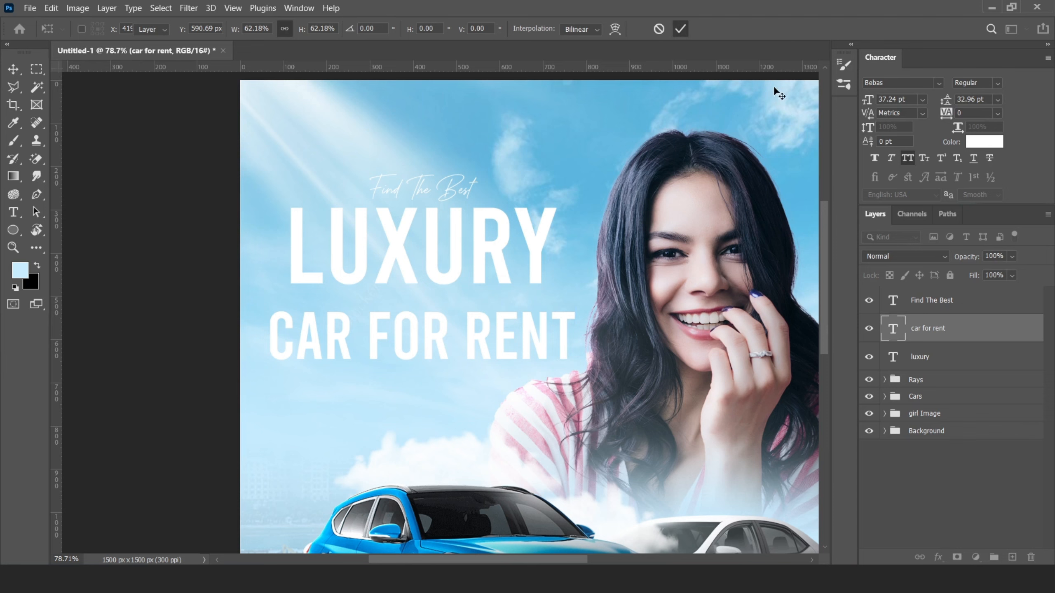
- Set CAR FOR RENT to Futura Md BT Bold, sized to LUXURY's width just beneath it
click(939, 83)
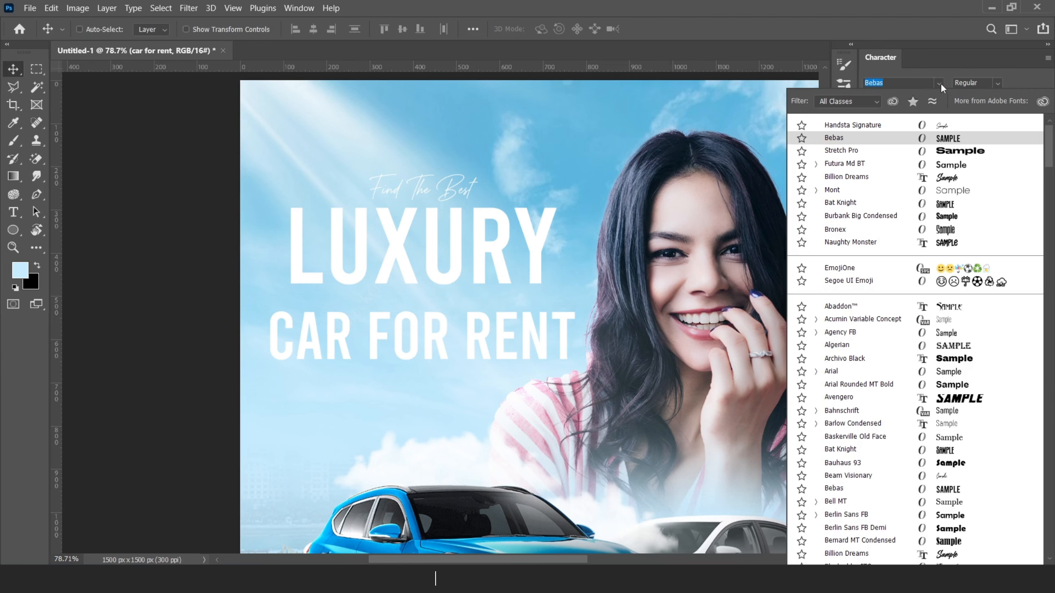
click(816, 163)
click(943, 204)
key(ctrl+t)
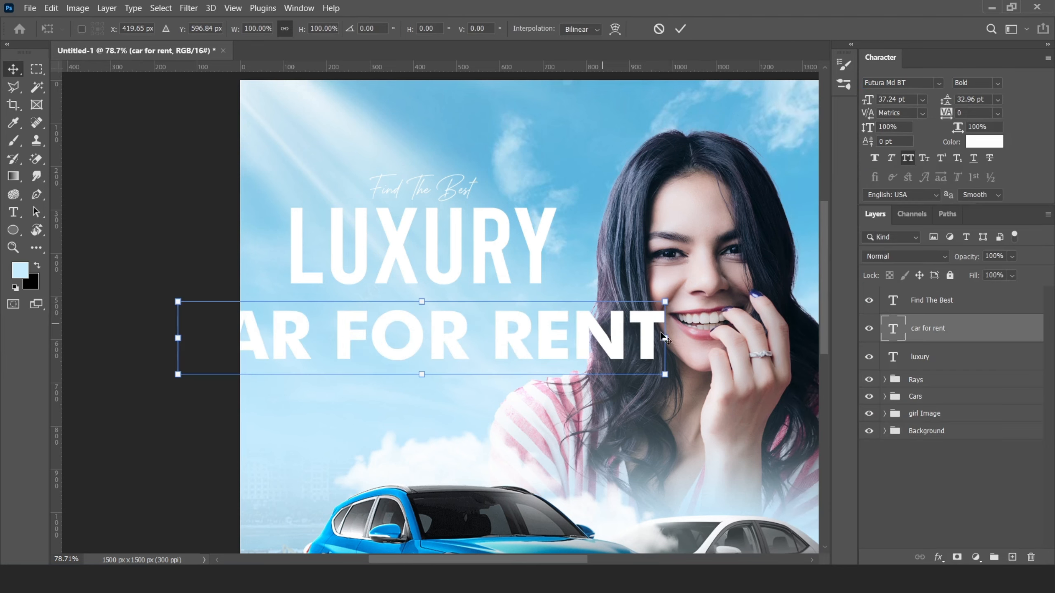
drag(665, 307, 573, 316)
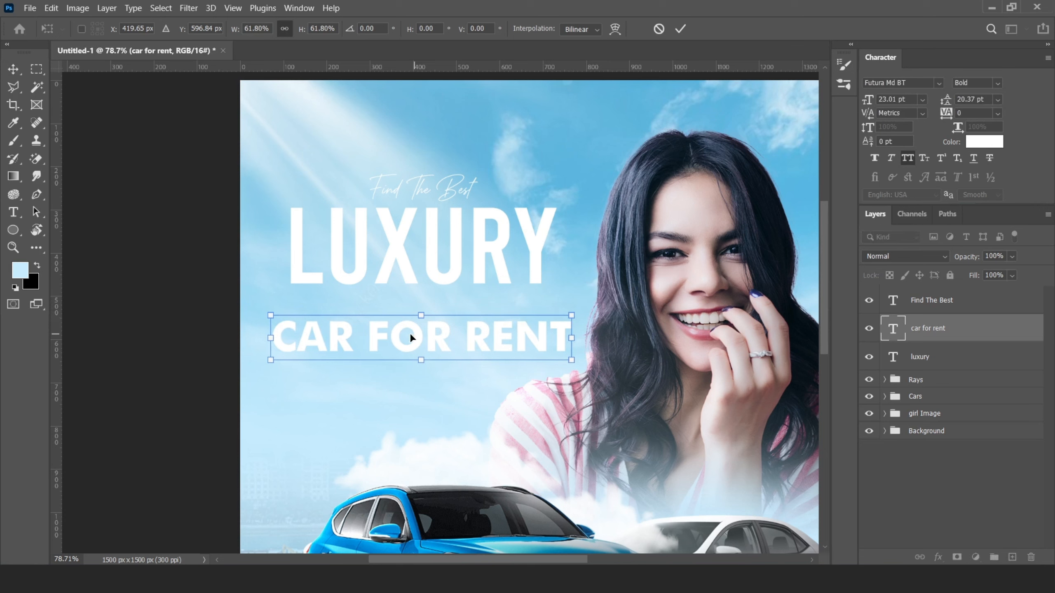
drag(340, 331, 351, 308)
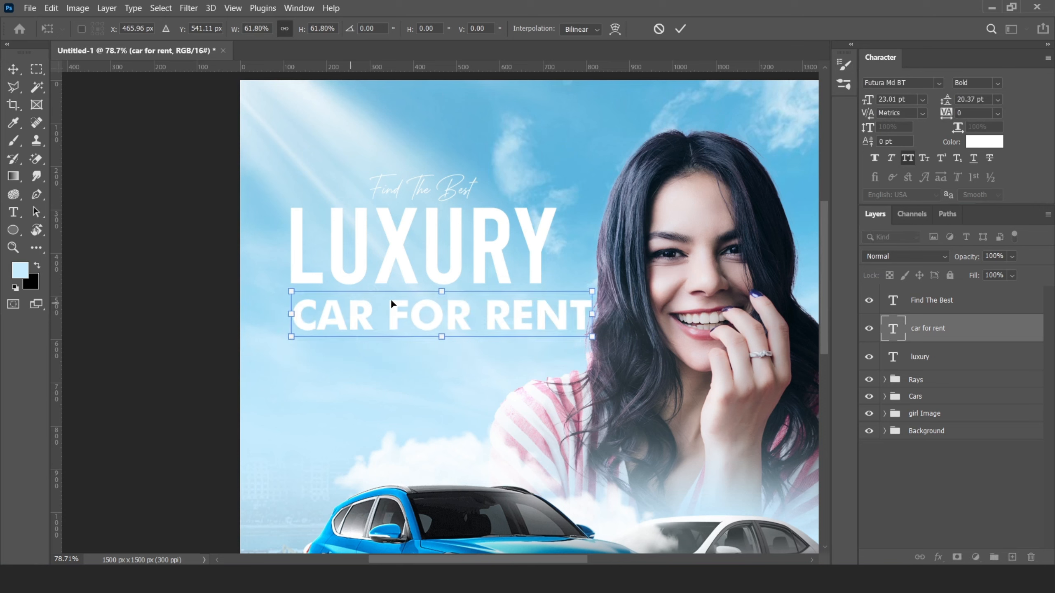
drag(592, 339, 549, 336)
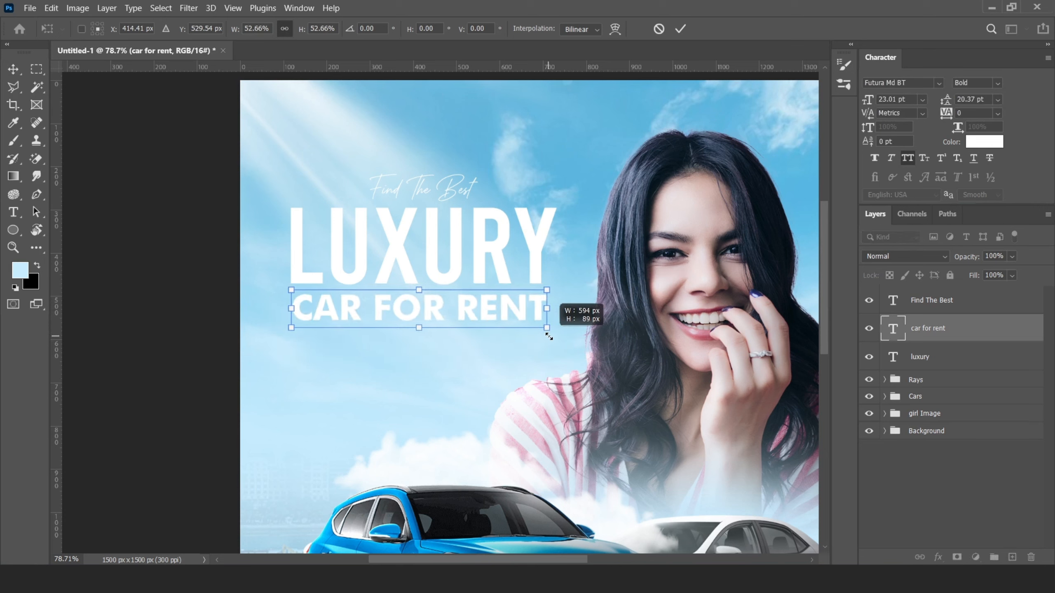
click(679, 30)
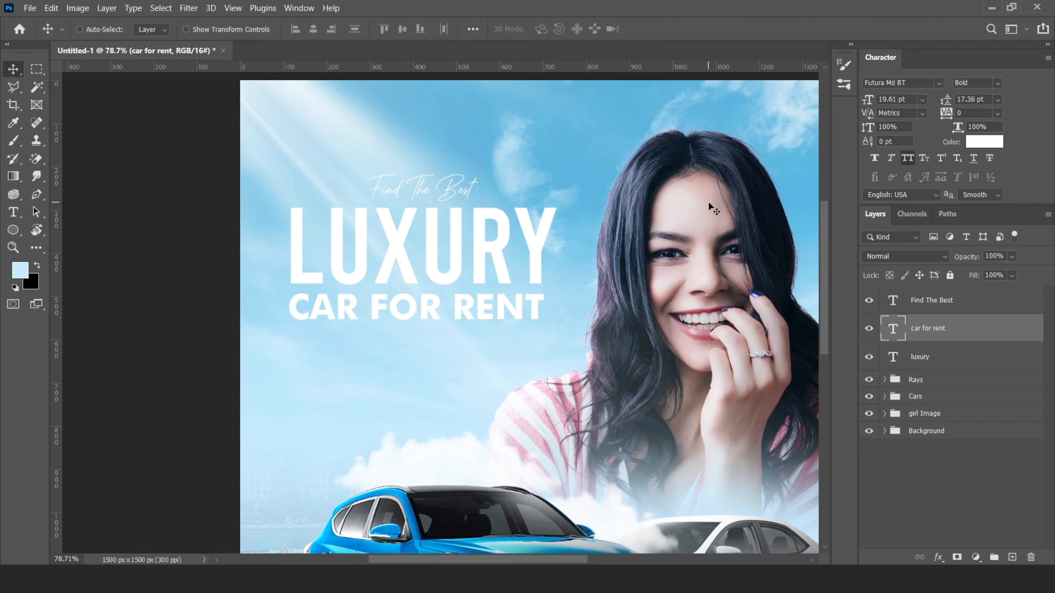
key(Up)
key(Up)
key(Up)
key(Up)
key(Up)
key(Up)
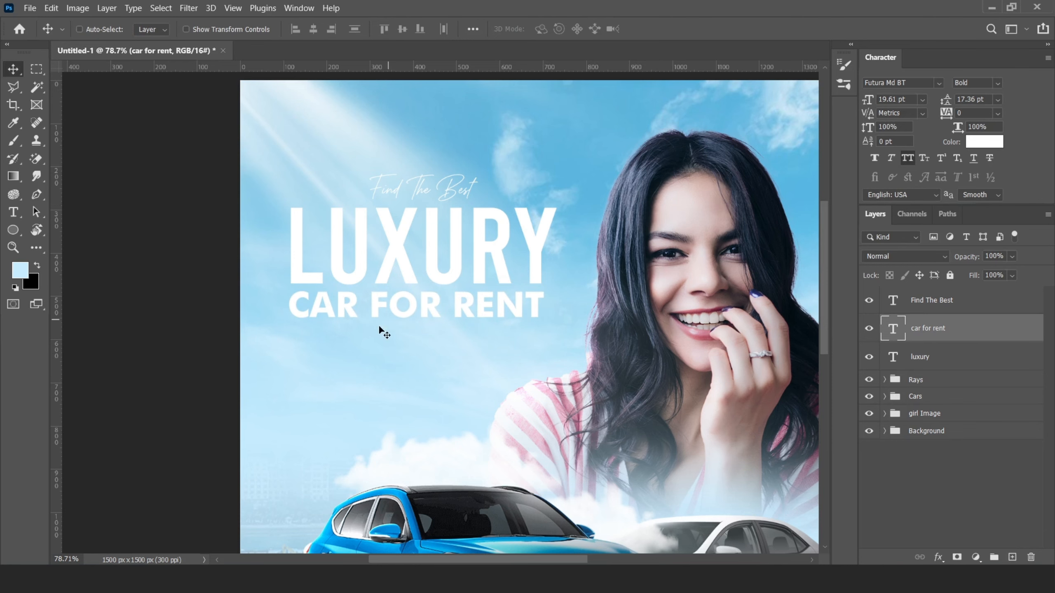
scroll(334, 343, up, 4)
- Draw a rounded rectangle bar beneath CAR FOR RENT
right_click(14, 231)
click(52, 229)
right_click(16, 234)
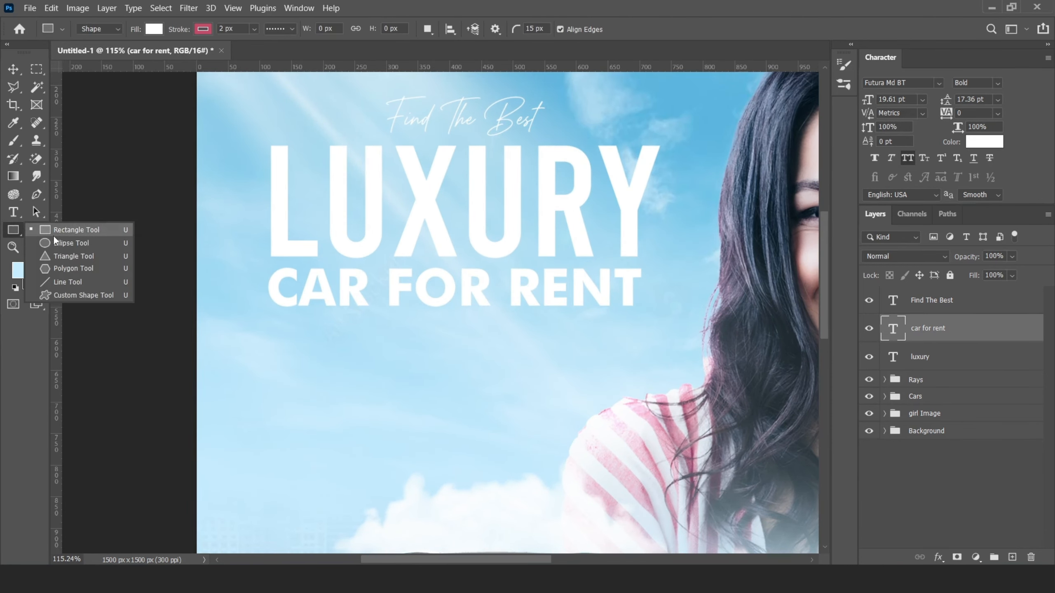
click(54, 236)
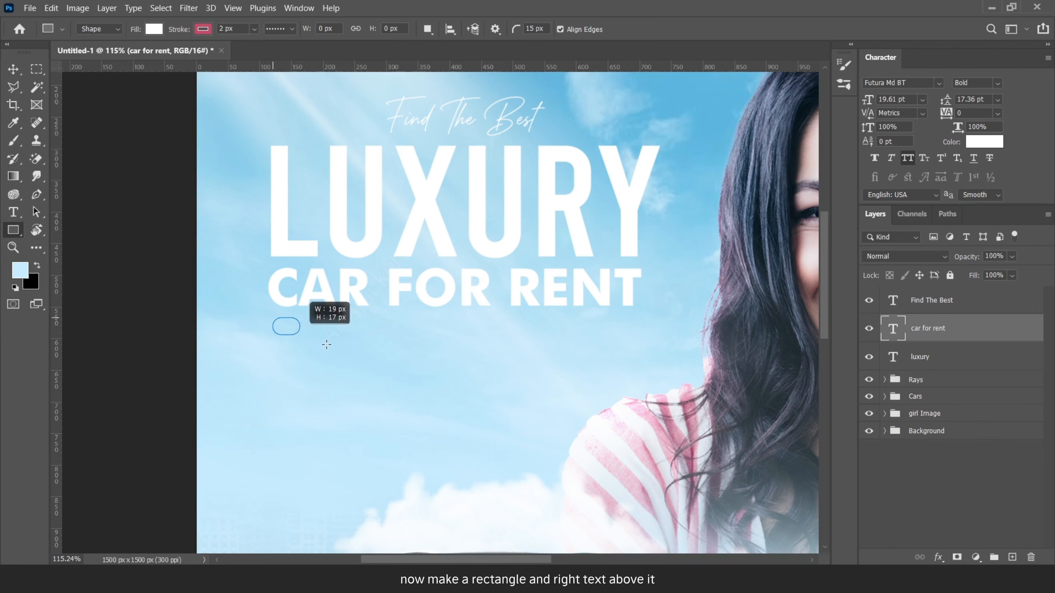
drag(326, 344, 639, 359)
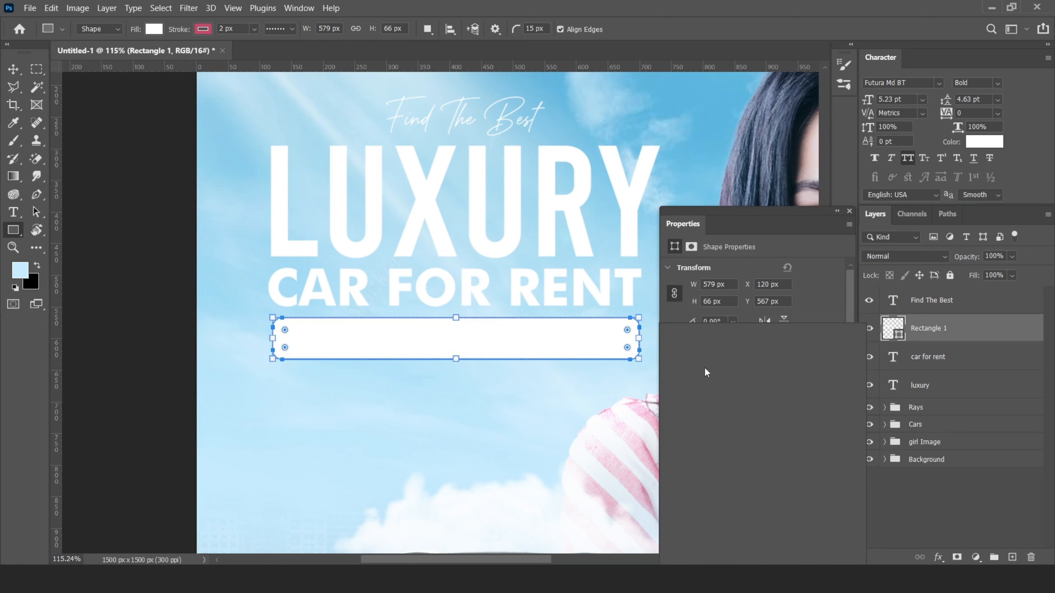
- Fill the 579 × 66 px bar with dark blue, set its stroke to 0 px, and add an empty layer above it
click(765, 389)
click(850, 210)
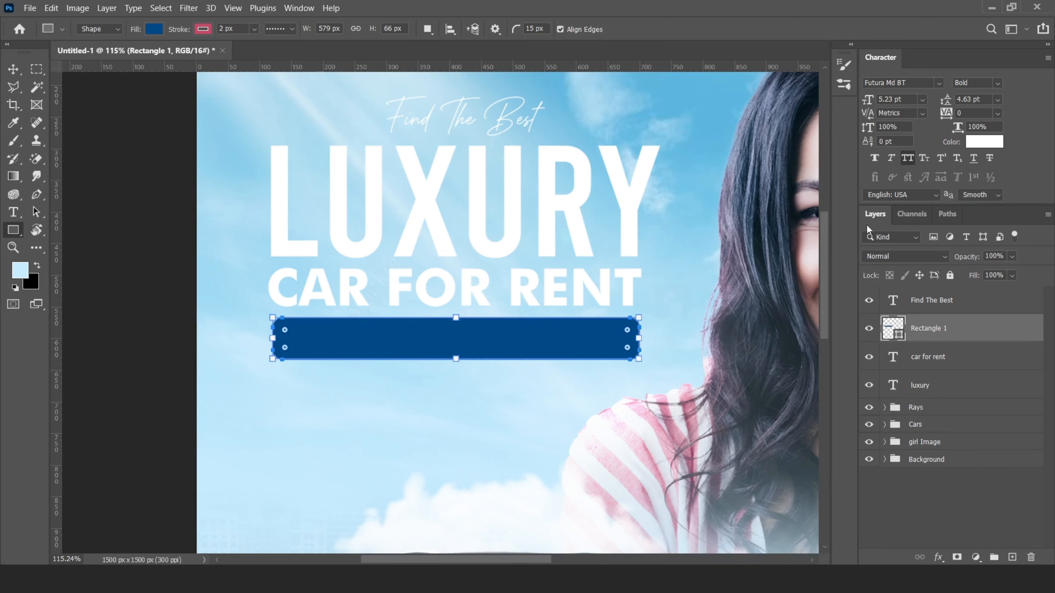
click(21, 79)
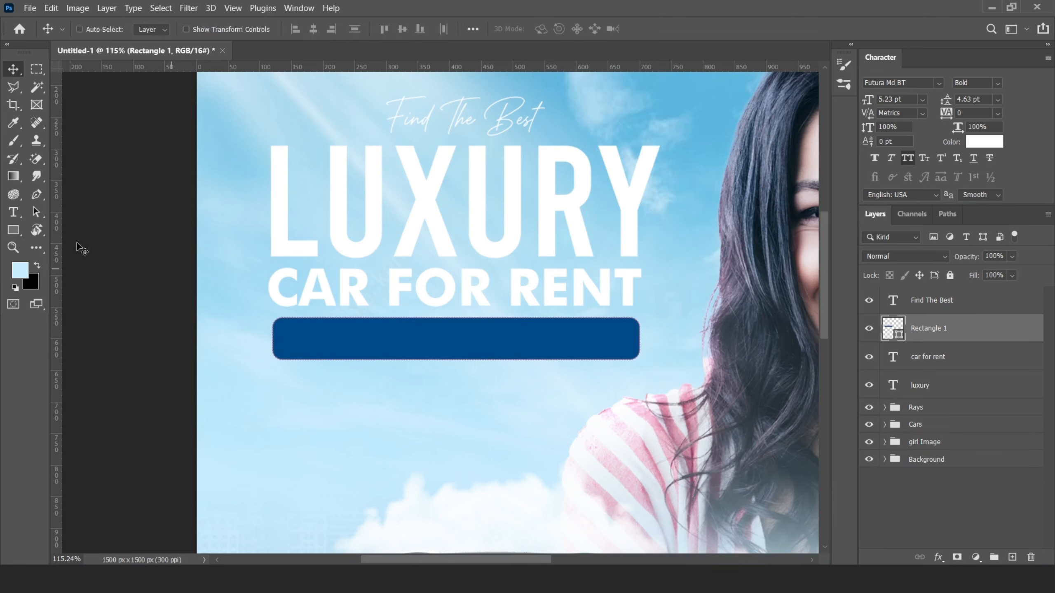
click(13, 230)
click(223, 28)
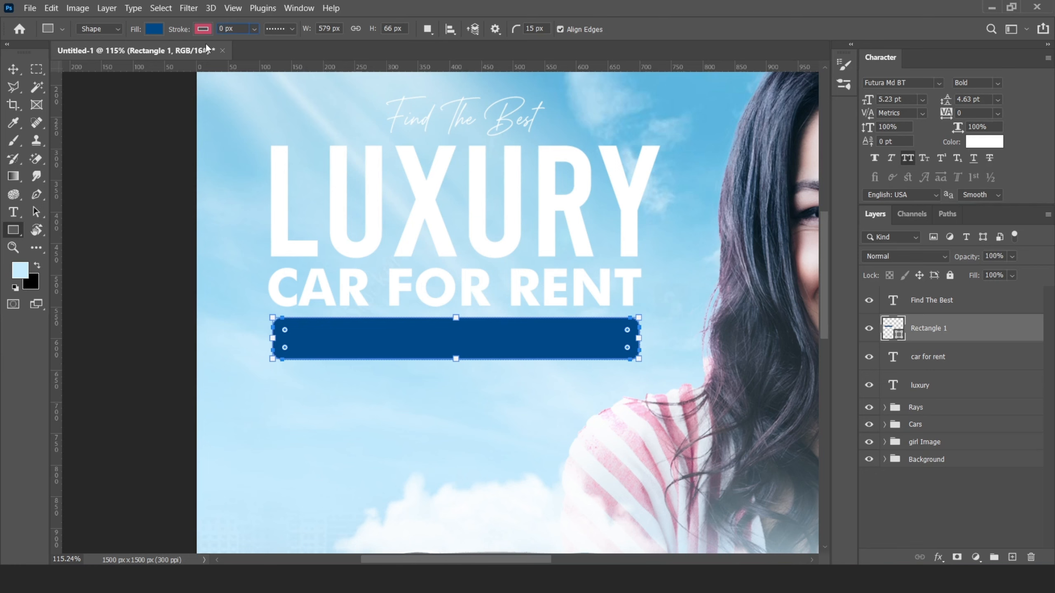
key(v)
key(t)
click(1010, 556)
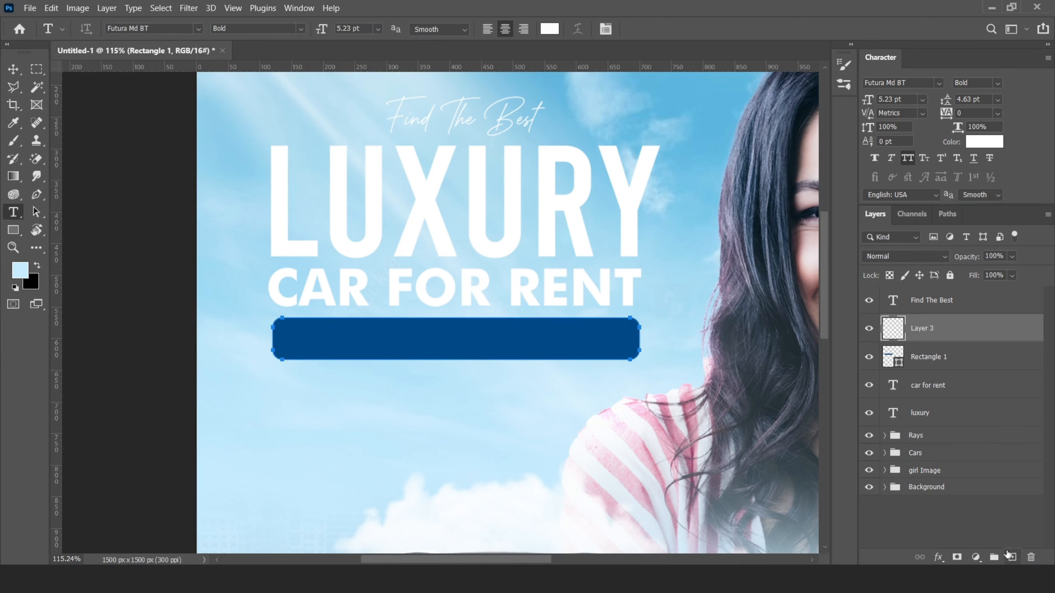
- Type the slogan 'MAKE YOUR RIDE BETTER' in Medium weight
click(295, 334)
text(M)
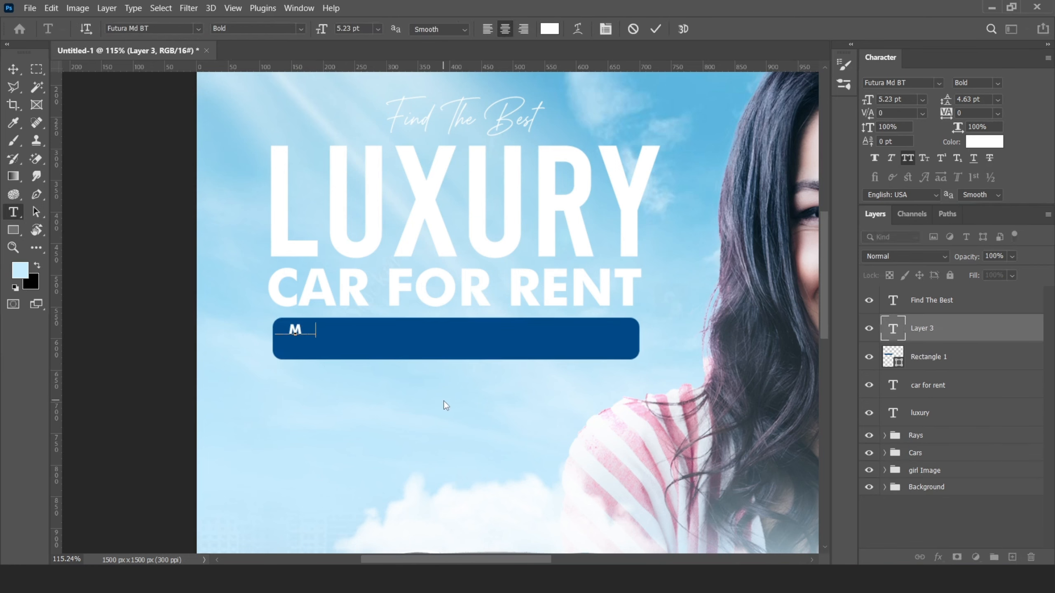
text(AKE YOUR RIDE BETTER)
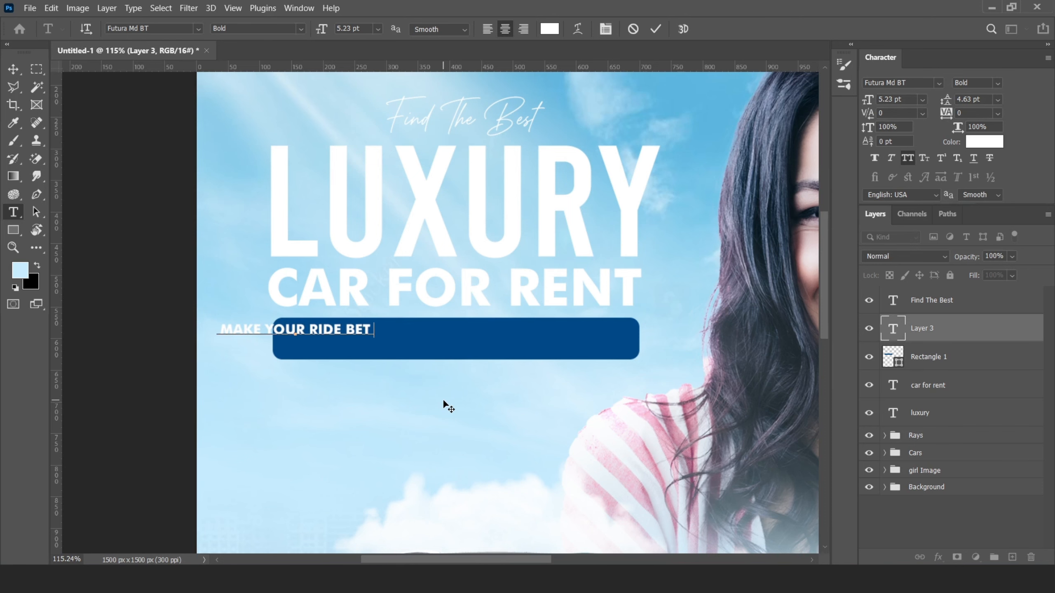
click(650, 34)
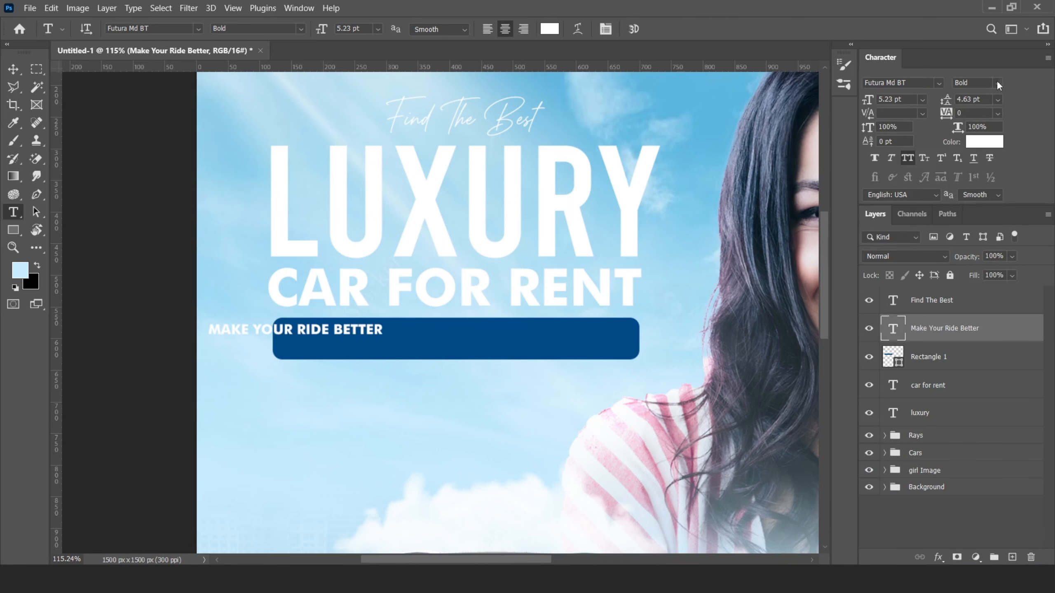
click(976, 83)
click(967, 93)
- Move the slogan onto the blue bar and enlarge it to fill the bar
key(v)
drag(277, 329, 346, 327)
key(ctrl+t)
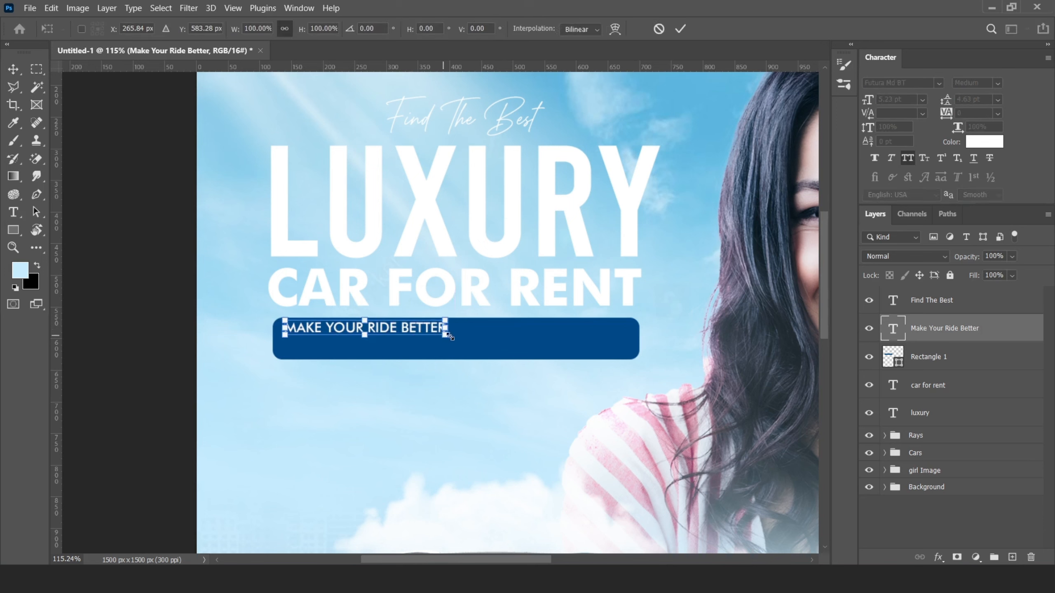
drag(447, 336, 589, 370)
click(680, 29)
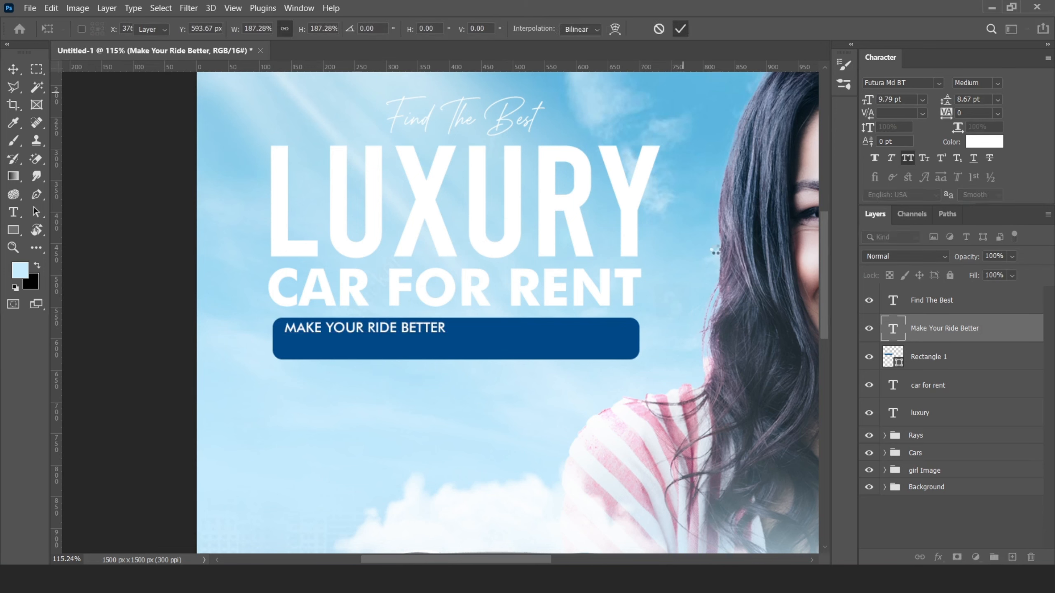
drag(458, 335, 476, 339)
key(Down)
key(Down)
key(Down)
key(Down)
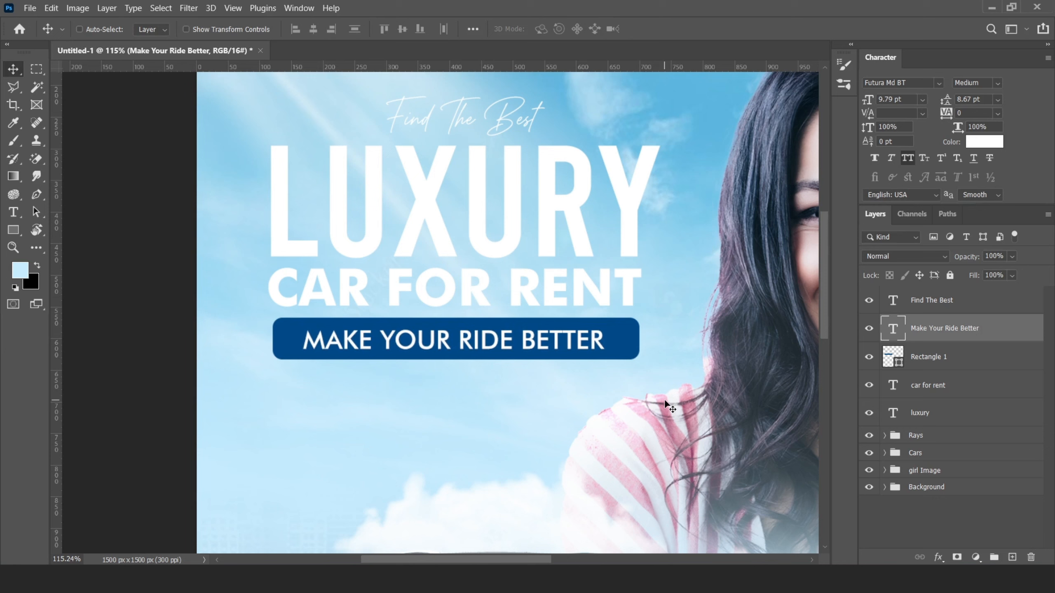
key(ctrl+t)
drag(607, 323, 615, 318)
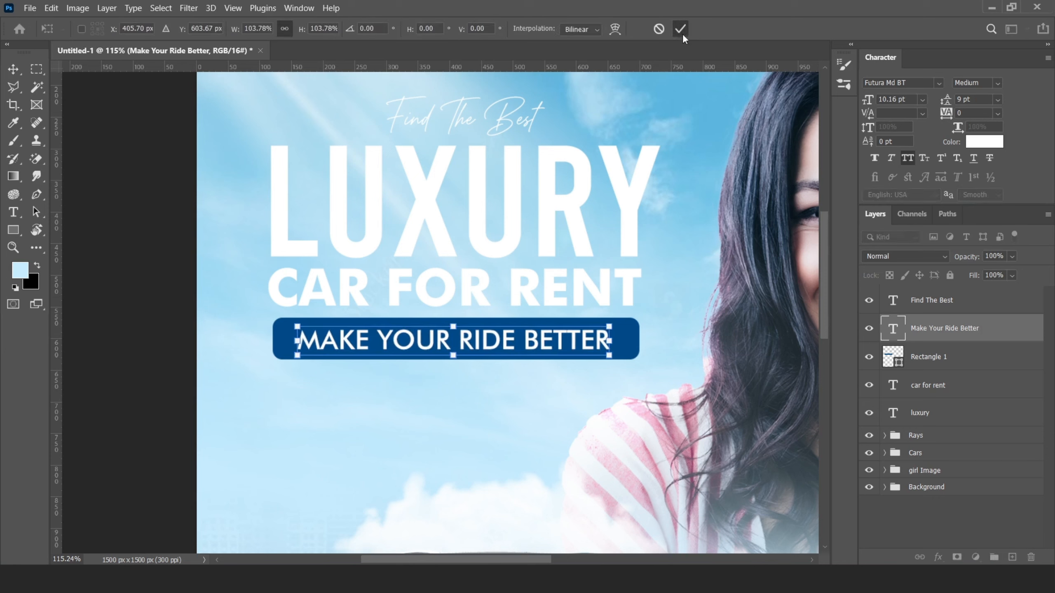
click(680, 29)
key(Right)
key(Right)
key(Right)
key(Right)
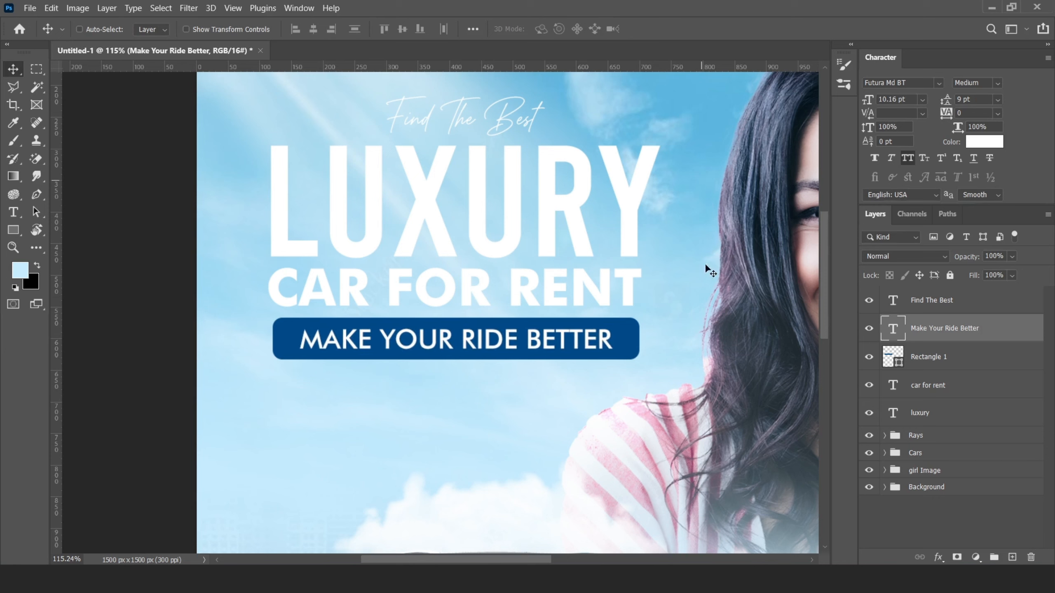
- Group the five layers from luxury up to Find The Best into a group named 'Text'
click(917, 361)
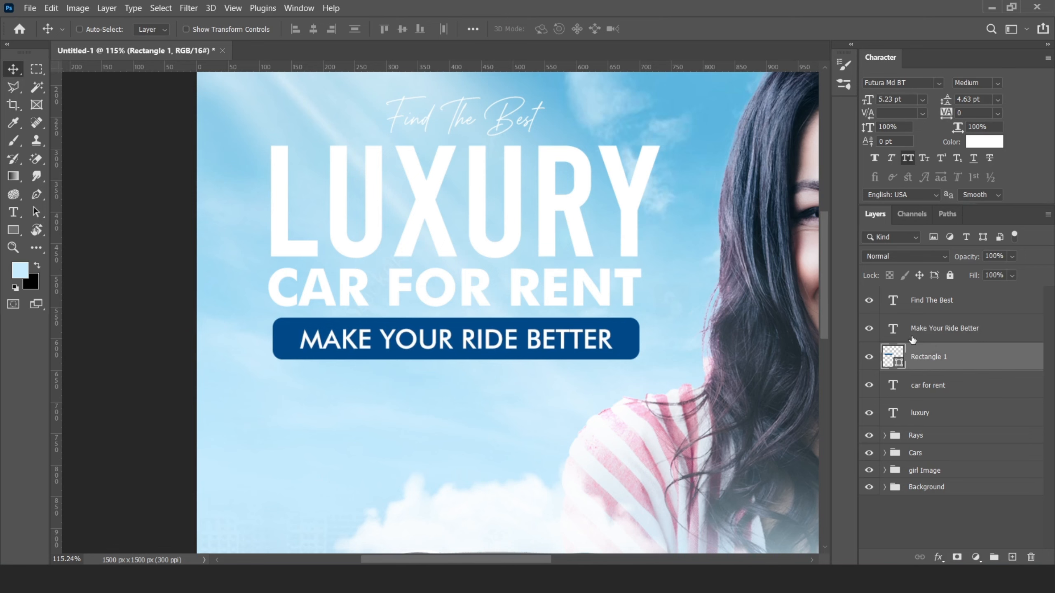
scroll(341, 322, down, 5)
scroll(421, 285, up, 3)
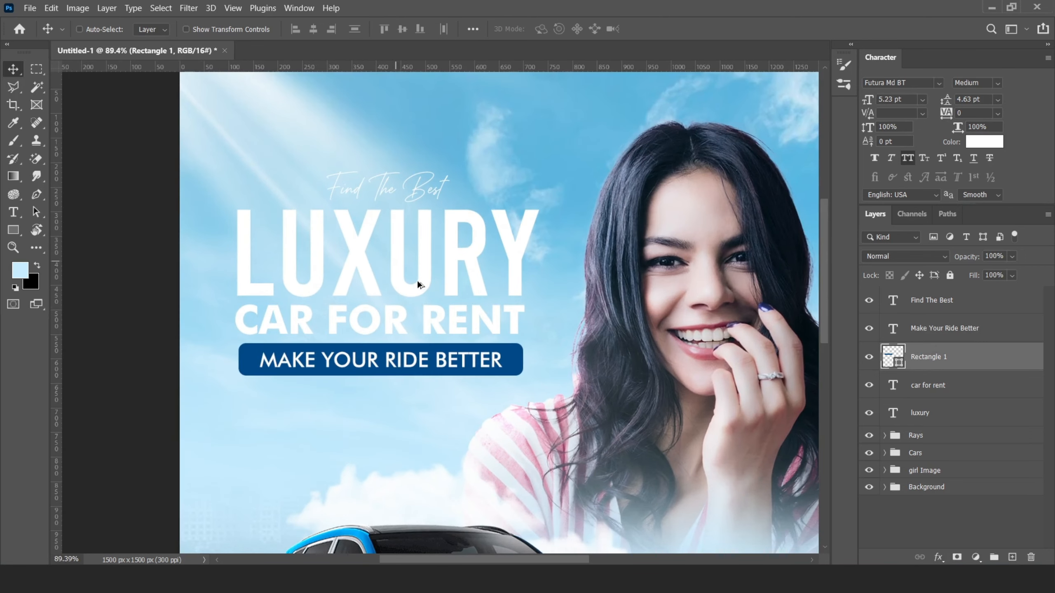
click(932, 423)
shift+click(952, 306)
key(ctrl+g)
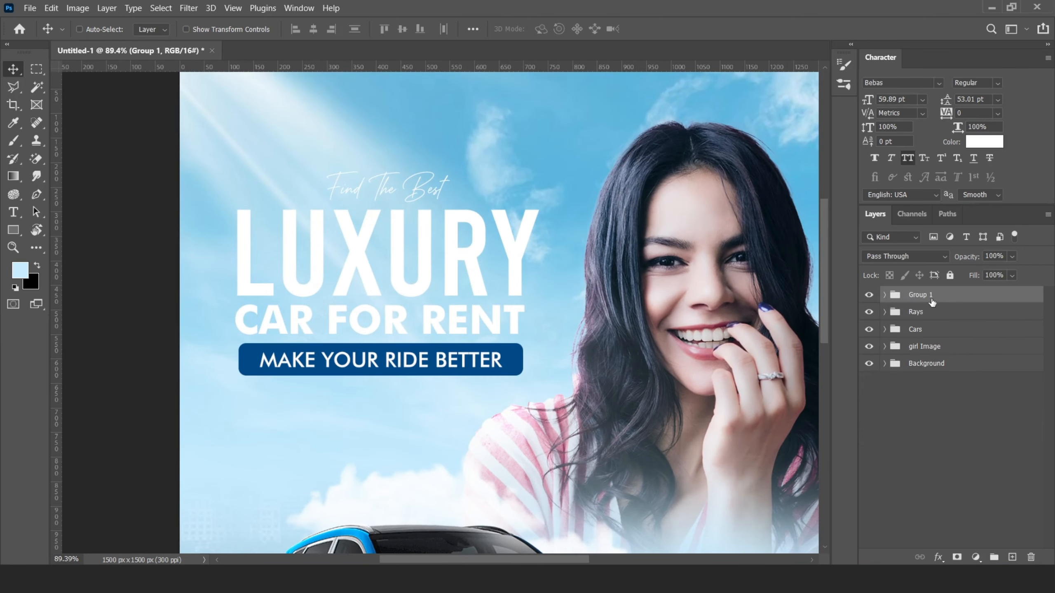
text(Text)
key(Return)
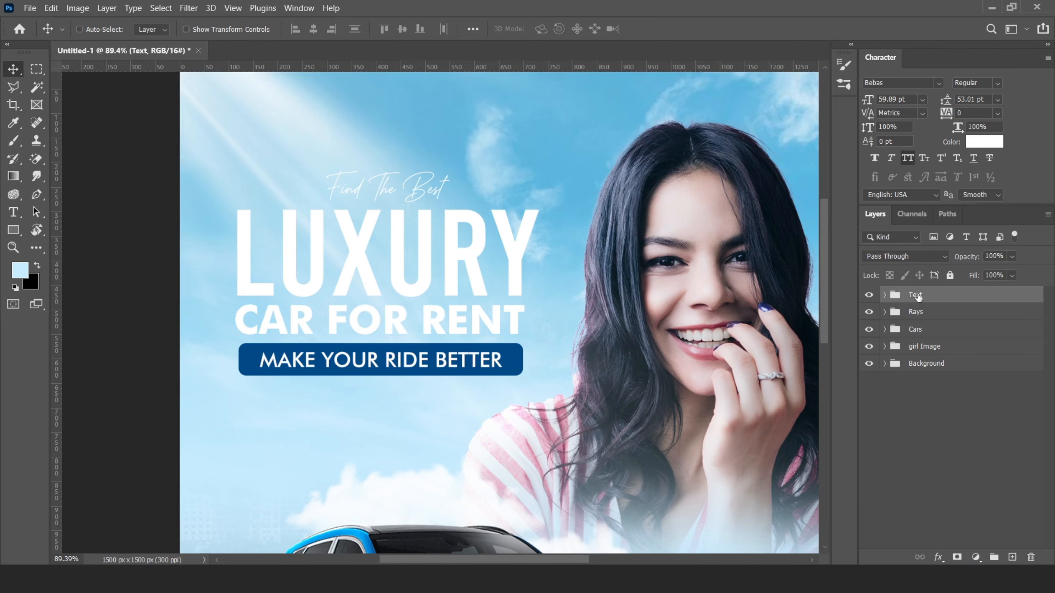
- Start a Gradient Overlay on the luxury layer with a dark blue left color stop
click(885, 295)
click(943, 434)
right_click(945, 434)
click(890, 19)
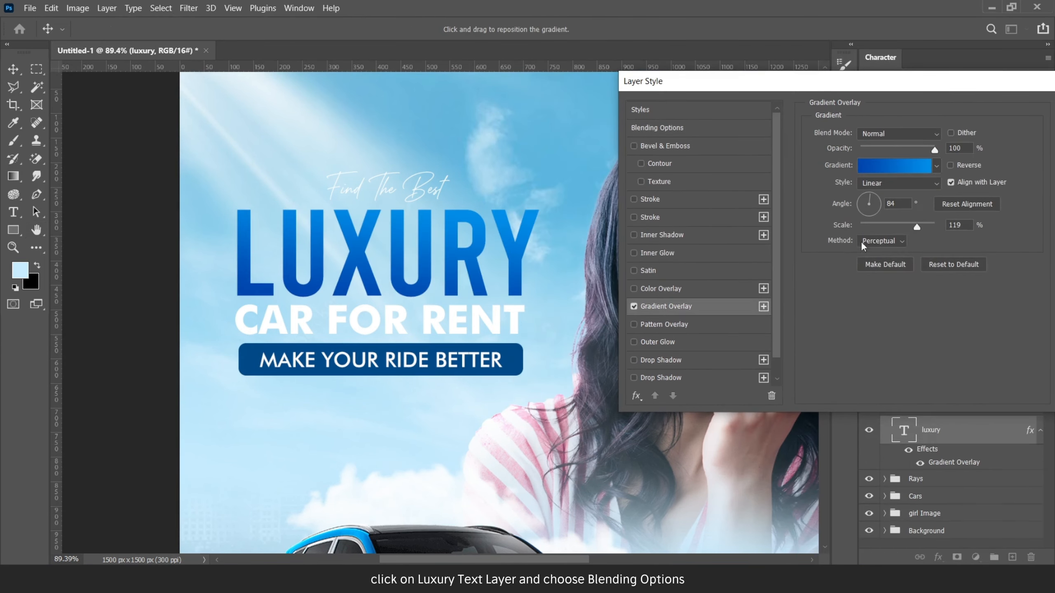
click(884, 166)
click(627, 338)
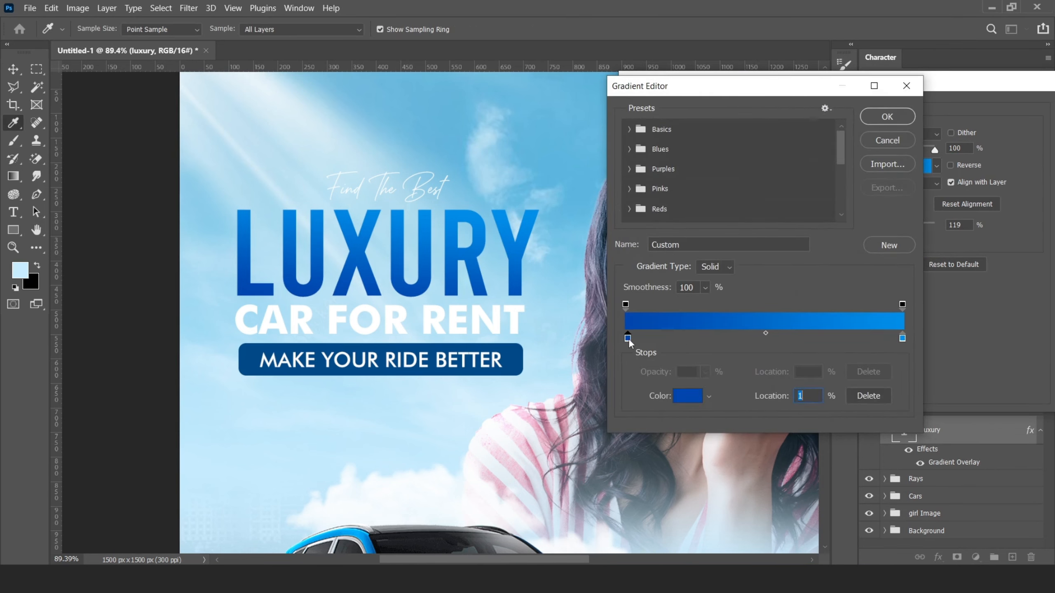
double_click(888, 445)
click(928, 228)
- Set the gradient's right stop to a lighter blue and apply the overlay to LUXURY
click(902, 339)
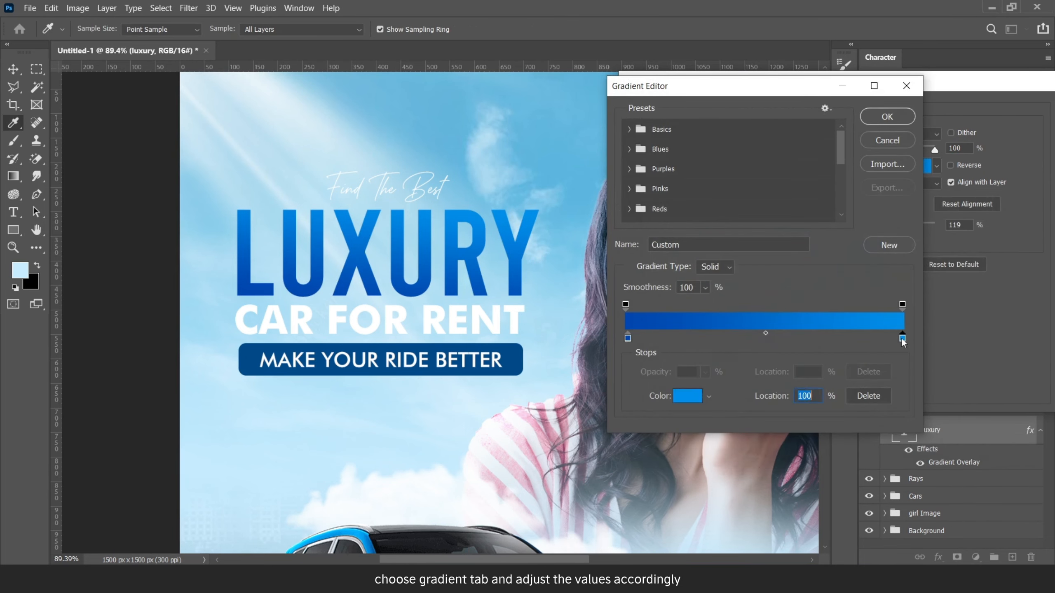
click(699, 400)
click(940, 224)
click(894, 121)
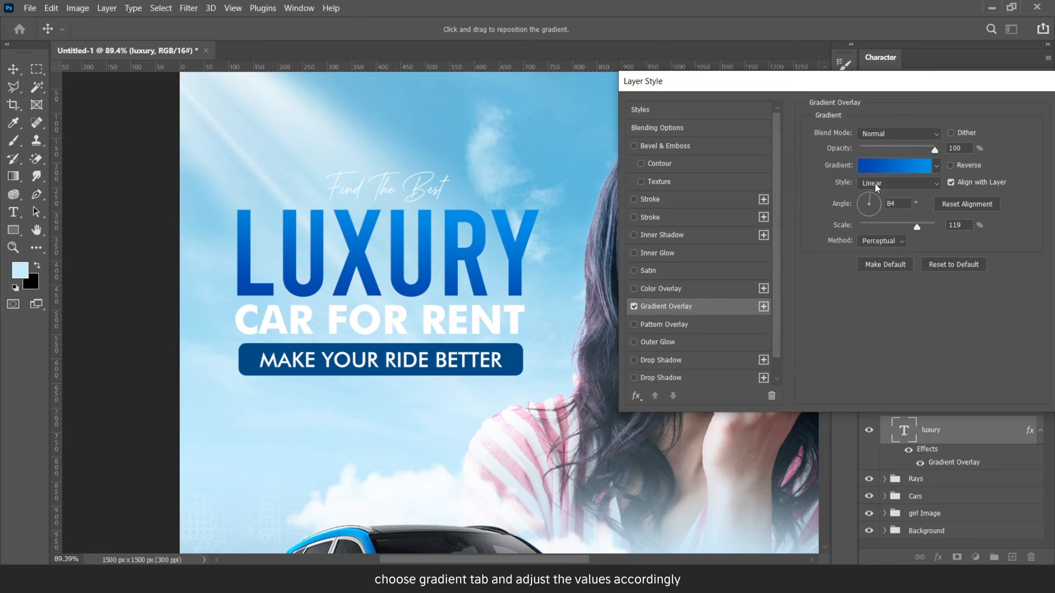
drag(850, 89, 806, 87)
click(1016, 109)
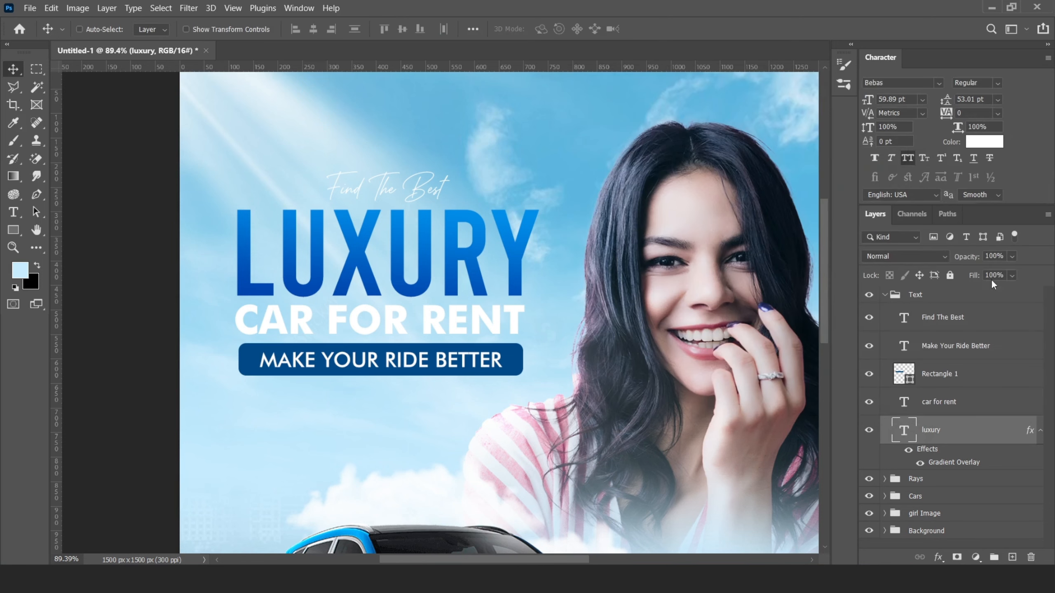
click(1039, 431)
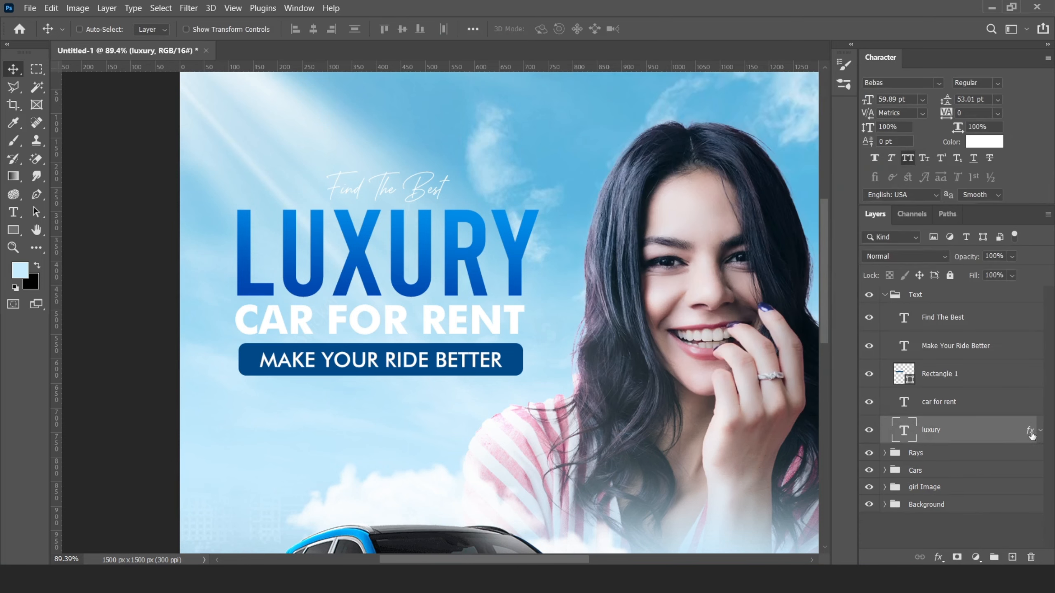
- Give the CAR FOR RENT layer a black Color Overlay
right_click(937, 403)
click(743, 21)
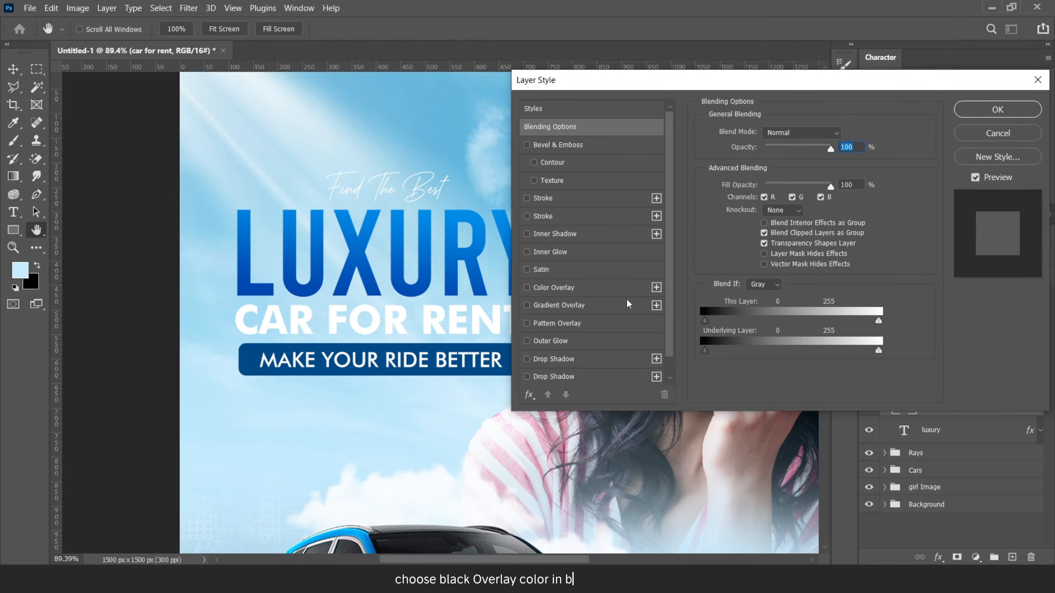
click(553, 287)
click(843, 134)
click(787, 334)
click(952, 219)
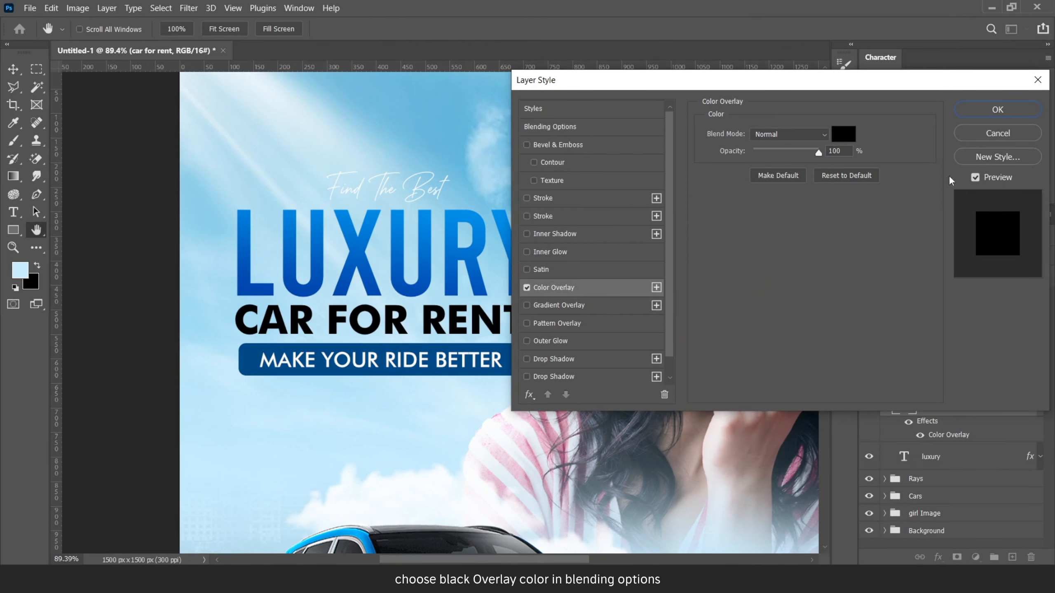
click(997, 109)
click(949, 323)
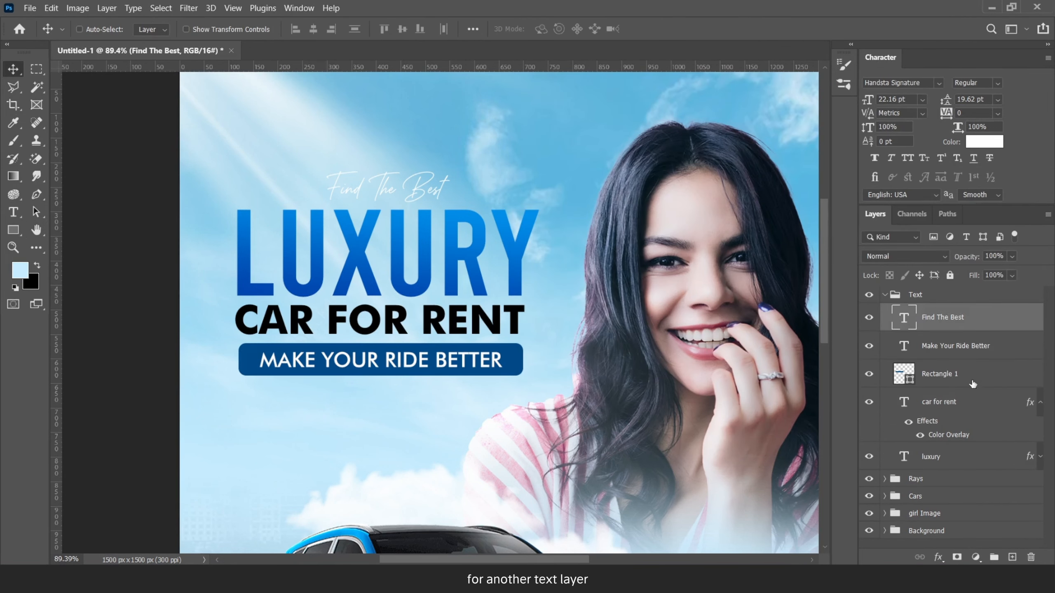
- Copy the black overlay onto Find The Best and LUXURY's blue gradient onto the banner rectangle
click(1041, 402)
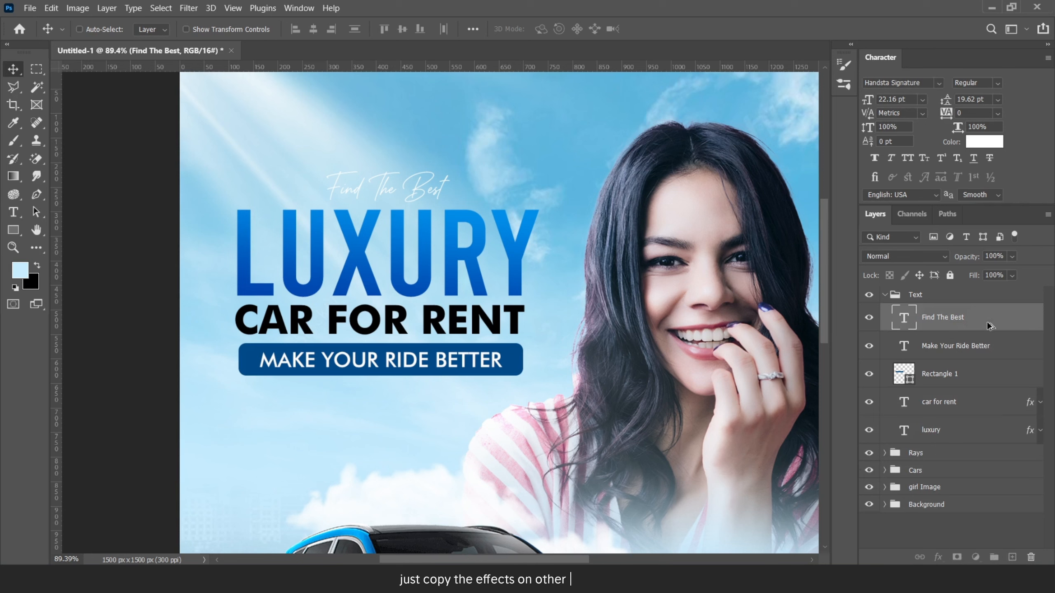
drag(1030, 402, 988, 325)
click(1040, 318)
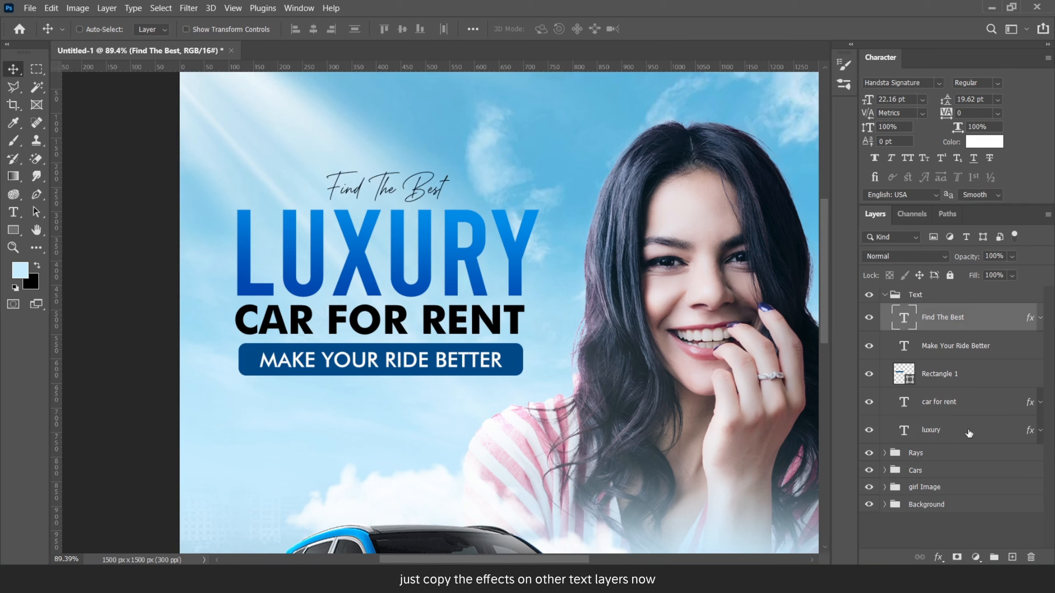
drag(1030, 431, 996, 376)
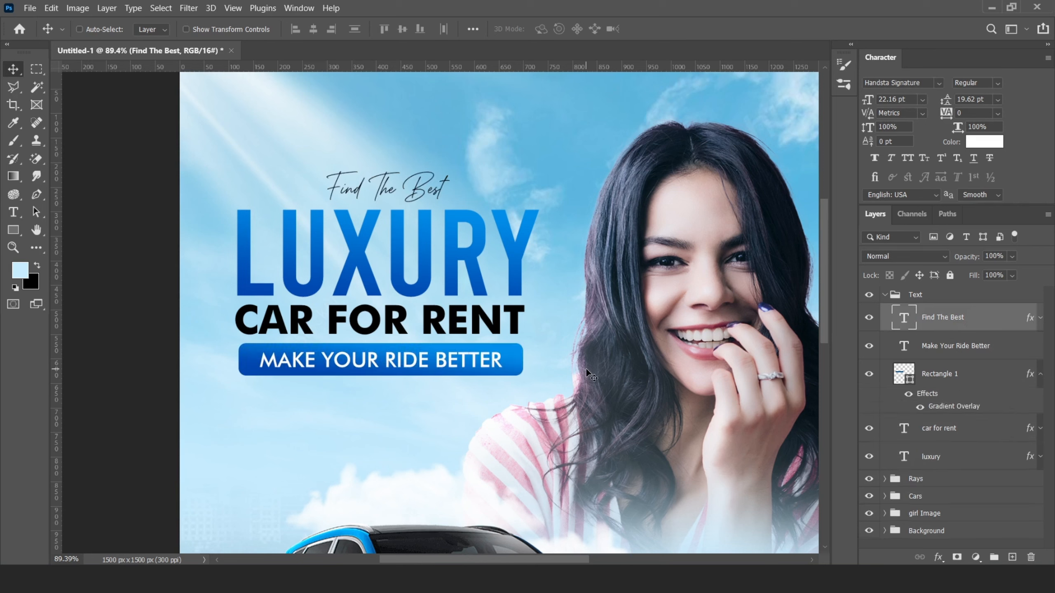
- Nudge the banner and MAKE YOUR RIDE BETTER slogan up and slightly left
click(951, 351)
shift+click(925, 381)
key(Up)
key(Up)
key(Up)
key(Up)
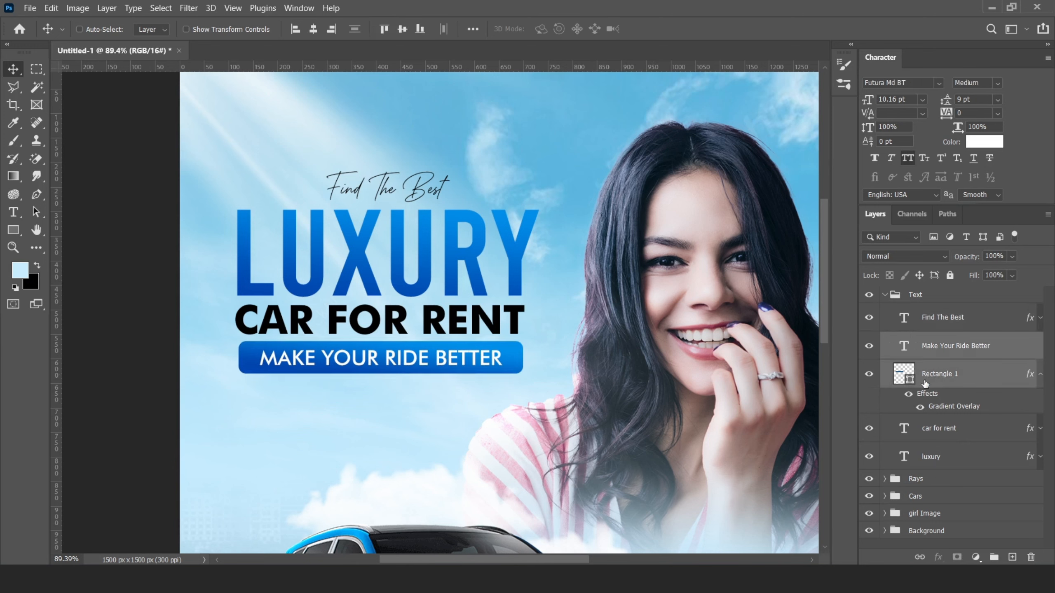
key(Left)
key(Left)
key(Left)
key(Left)
key(Up)
key(Up)
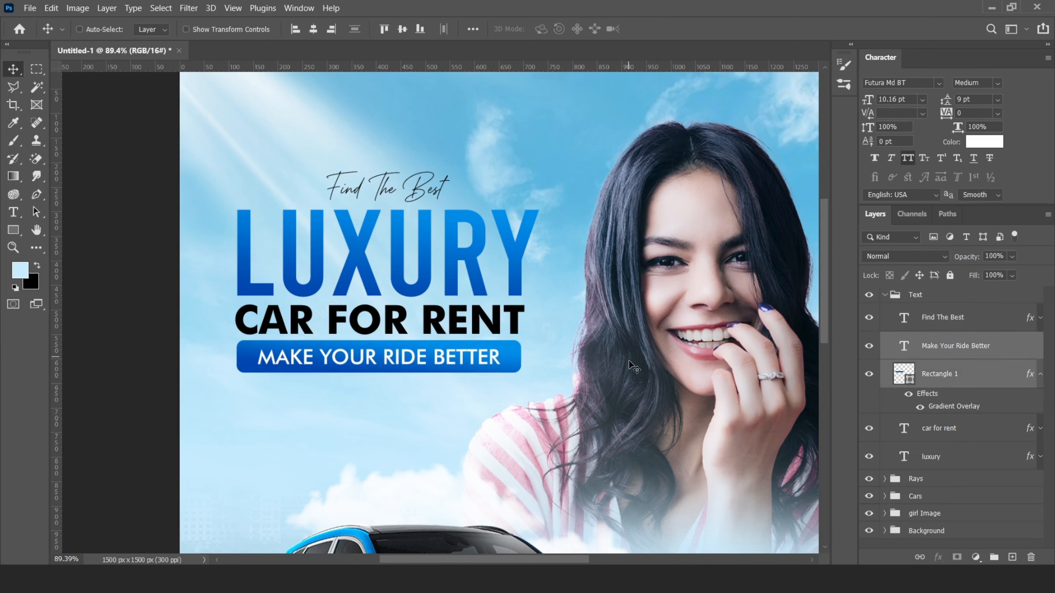
- Enlarge the slogan slightly about its centre
click(950, 348)
key(ctrl+t)
drag(501, 352, 509, 351)
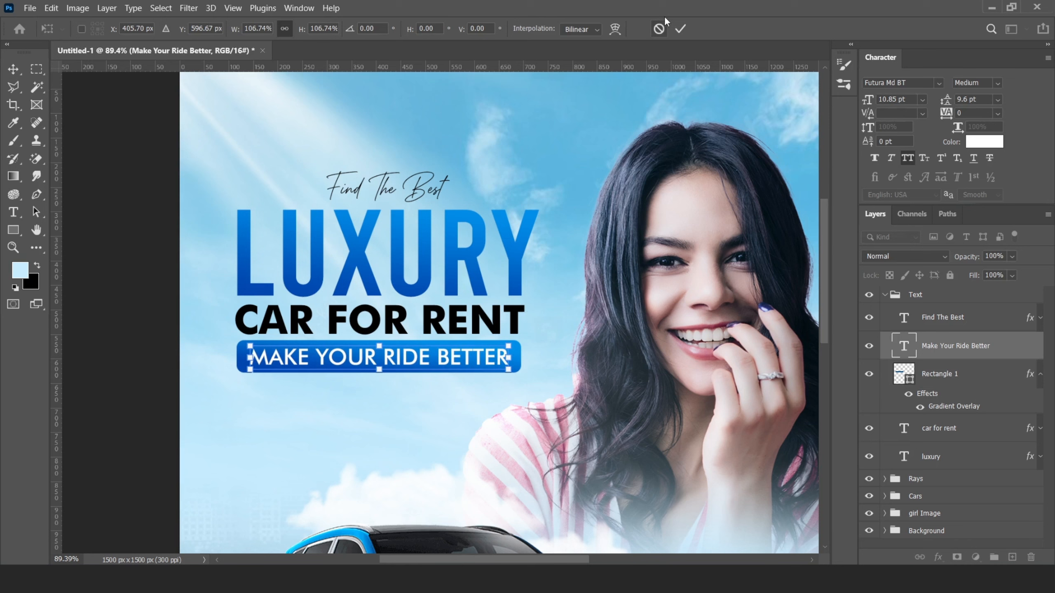
click(680, 29)
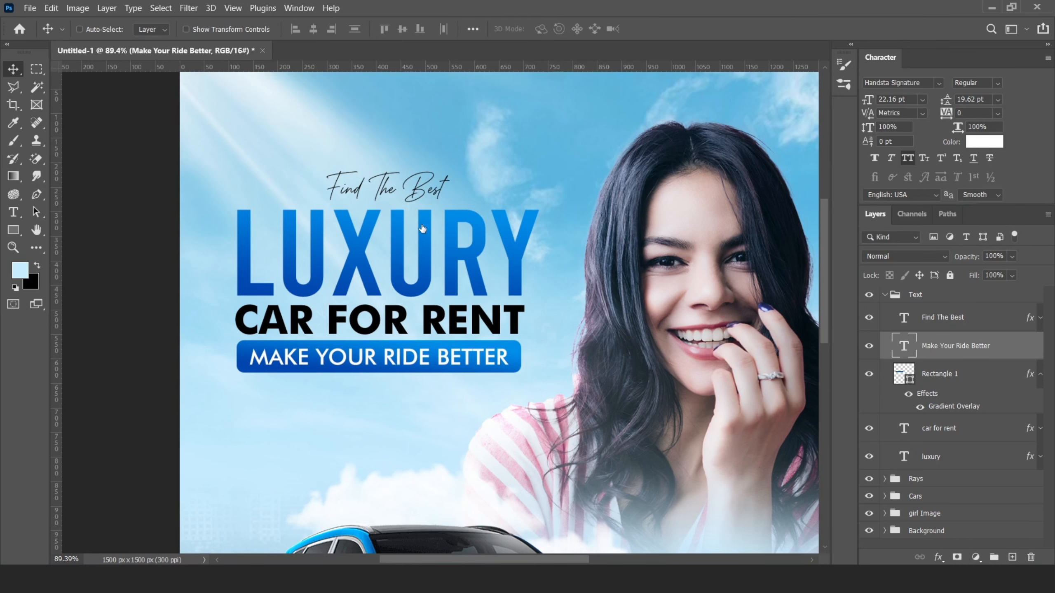
- Enlarge the Find The Best script and nudge it down to sit just above LUXURY
click(951, 316)
key(ctrl+t)
drag(449, 165, 497, 138)
click(680, 28)
mouse_move(417, 191)
mouse_down()
mouse_move(417, 205)
mouse_move(417, 189)
mouse_up()
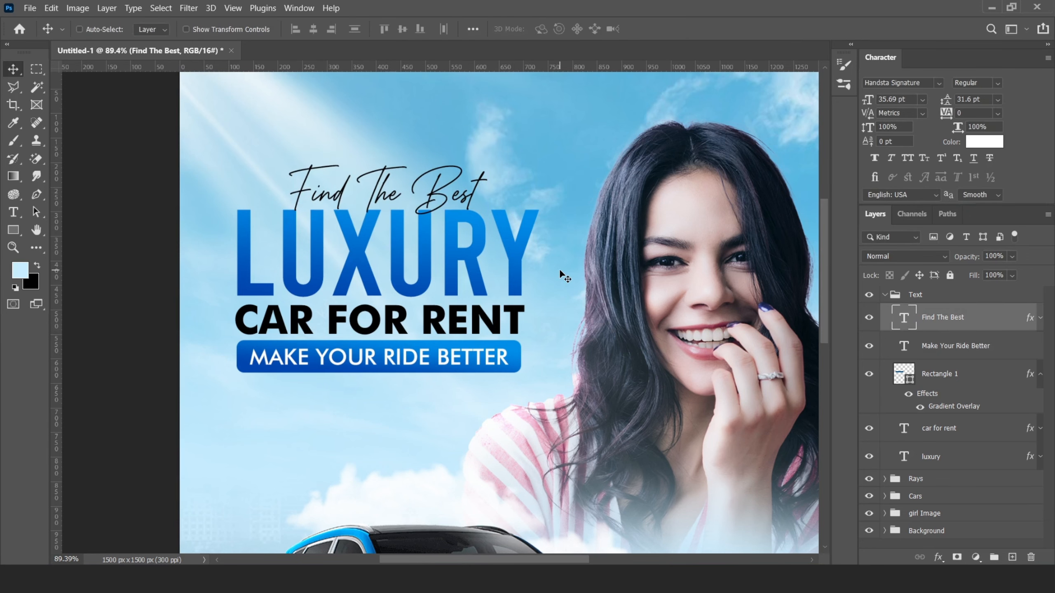
key(Down)
key(Down)
key(Down)
key(Down)
key(Down)
key(Down)
key(Down)
key(Down)
key(Down)
key(Down)
key(Down)
key(Down)
key(Down)
key(Down)
key(Down)
key(Down)
key(Down)
key(Down)
key(Down)
key(Down)
key(Left)
key(Left)
key(Left)
key(Left)
key(Left)
key(Down)
key(Down)
key(Down)
key(Down)
key(Down)
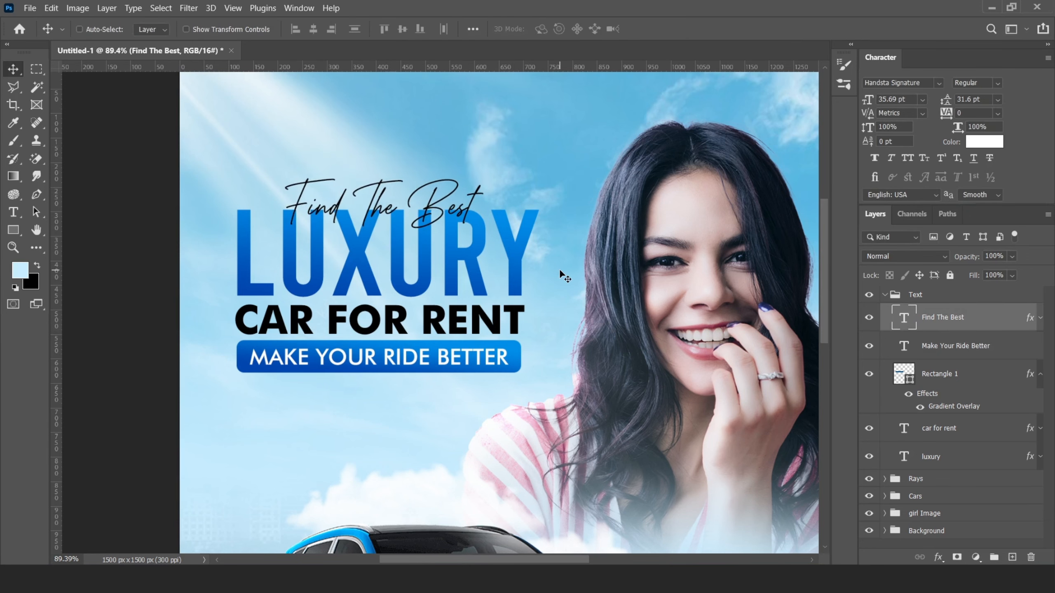
key(Left)
key(Left)
key(Left)
key(Left)
key(Left)
key(Left)
key(Left)
key(Left)
scroll(440, 291, down, 5)
- Give the banner rectangle behind MAKE YOUR RIDE BETTER a 5 px corner radius
scroll(471, 309, up, 1)
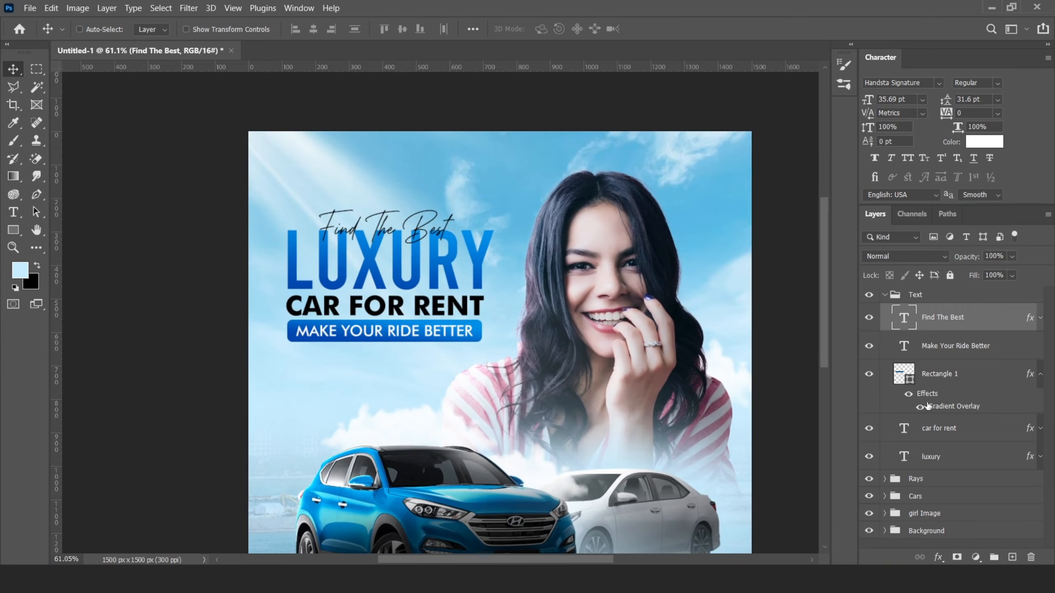
click(926, 380)
click(299, 8)
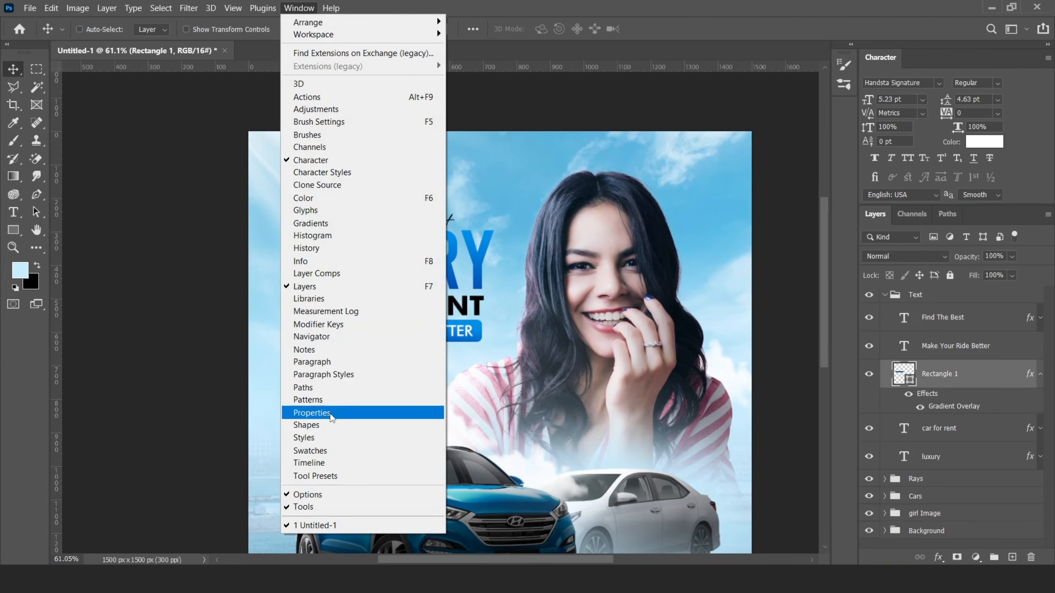
click(345, 401)
scroll(709, 401, down, 3)
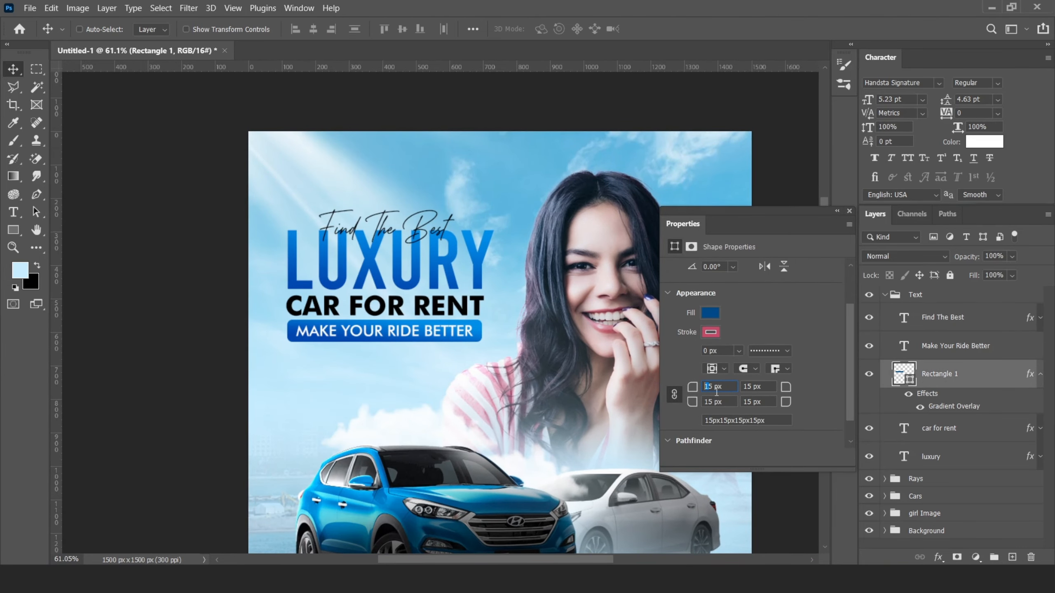
text(5)
key(Return)
click(849, 212)
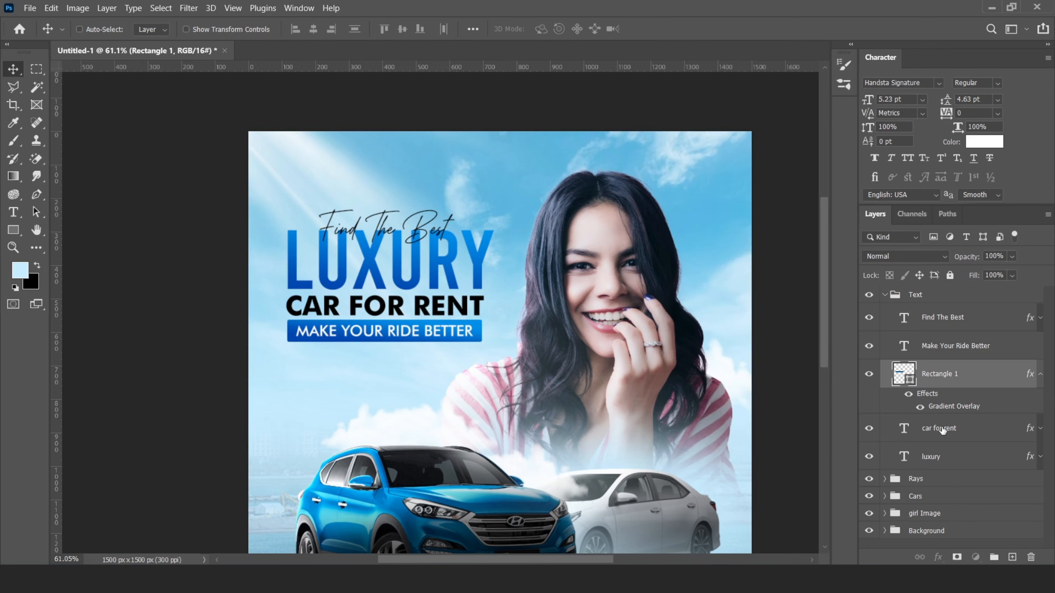
- Move the whole Text group about 28 px up
click(955, 434)
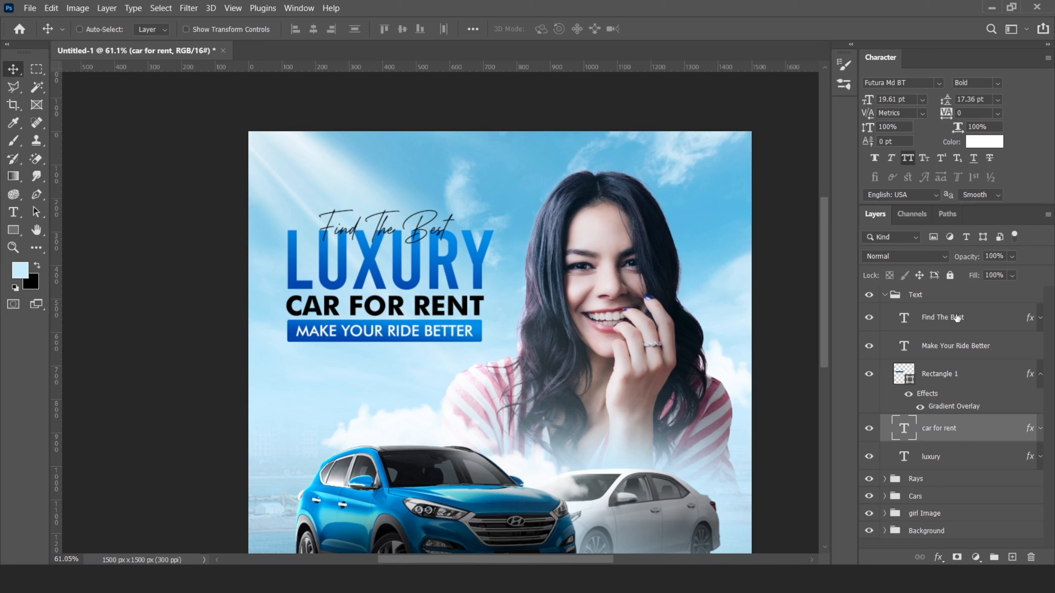
click(955, 318)
click(930, 295)
drag(631, 305, 631, 293)
click(885, 295)
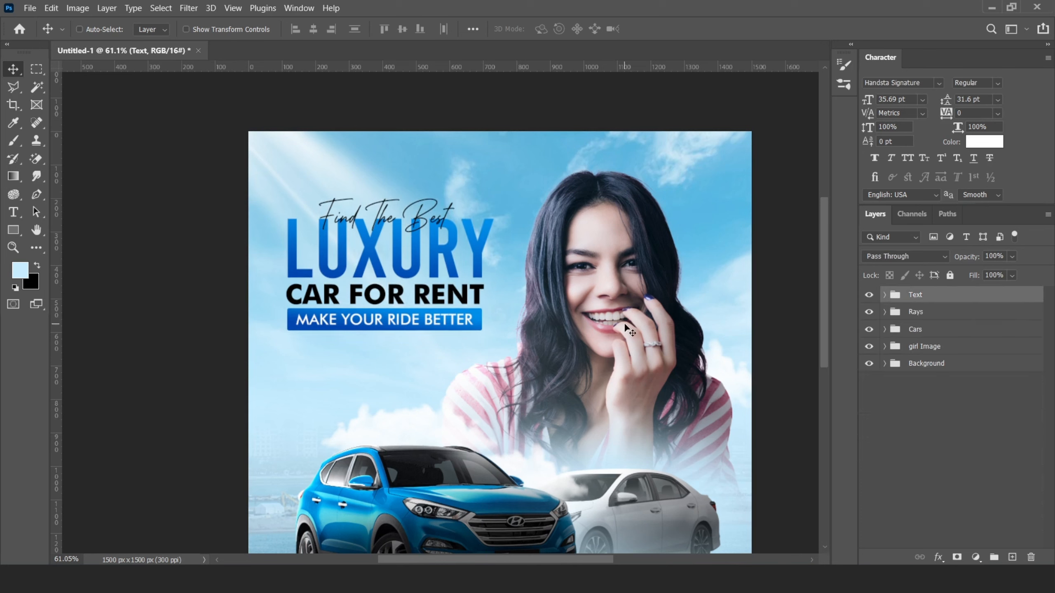
- Scale the Text group up to about 107% and nudge it into place
key(ctrl+t)
drag(493, 198, 501, 192)
click(680, 29)
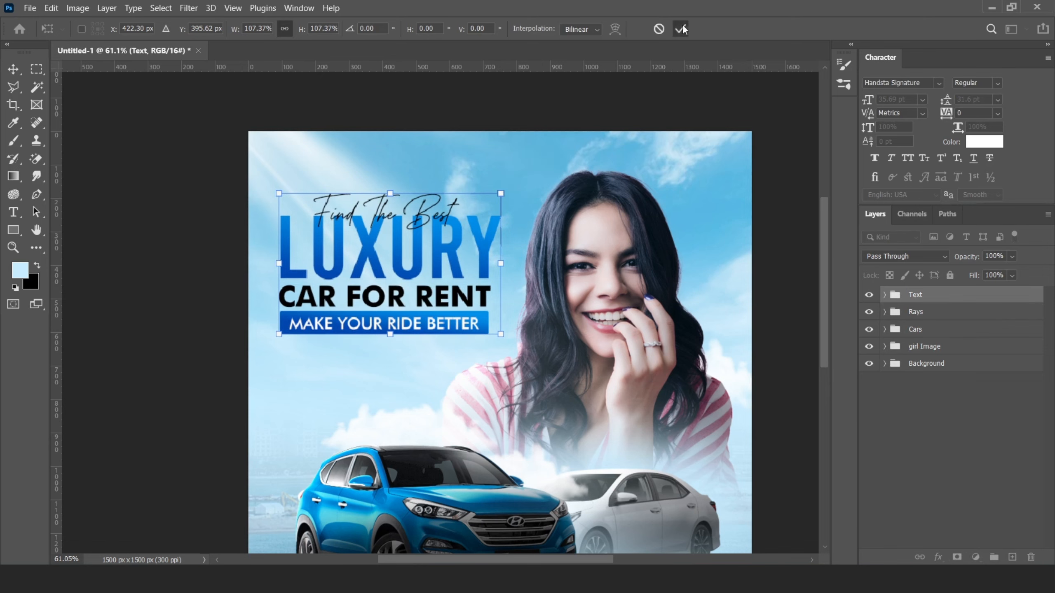
drag(426, 268, 426, 262)
scroll(485, 269, down, 6)
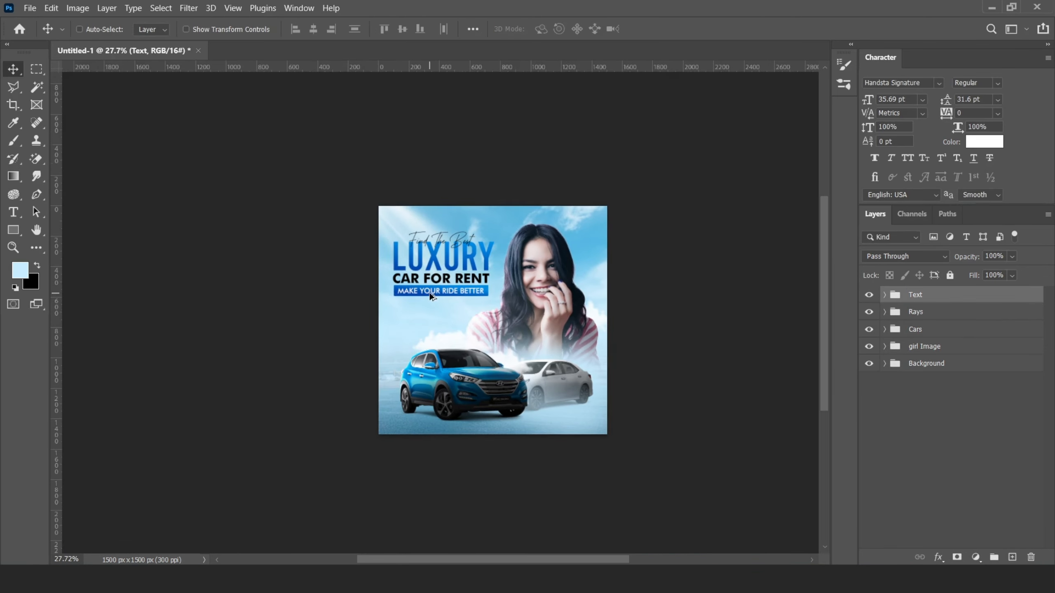
scroll(427, 292, up, 5)
scroll(427, 291, up, 1)
- Draw a circle with the Ellipse Tool below the headline, left of the woman
click(1012, 557)
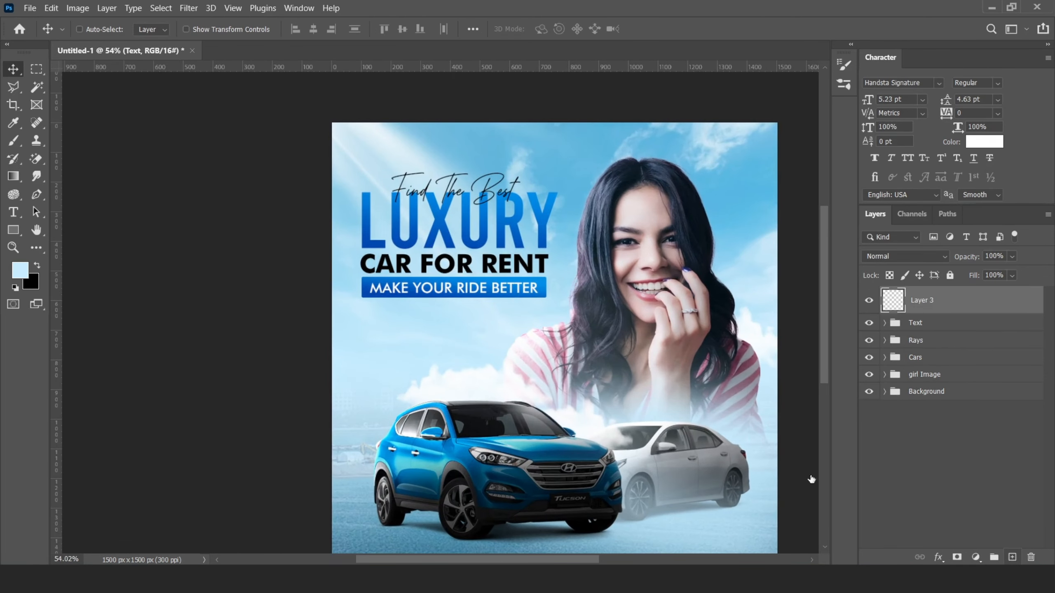
right_click(13, 230)
click(125, 244)
scroll(476, 328, up, 7)
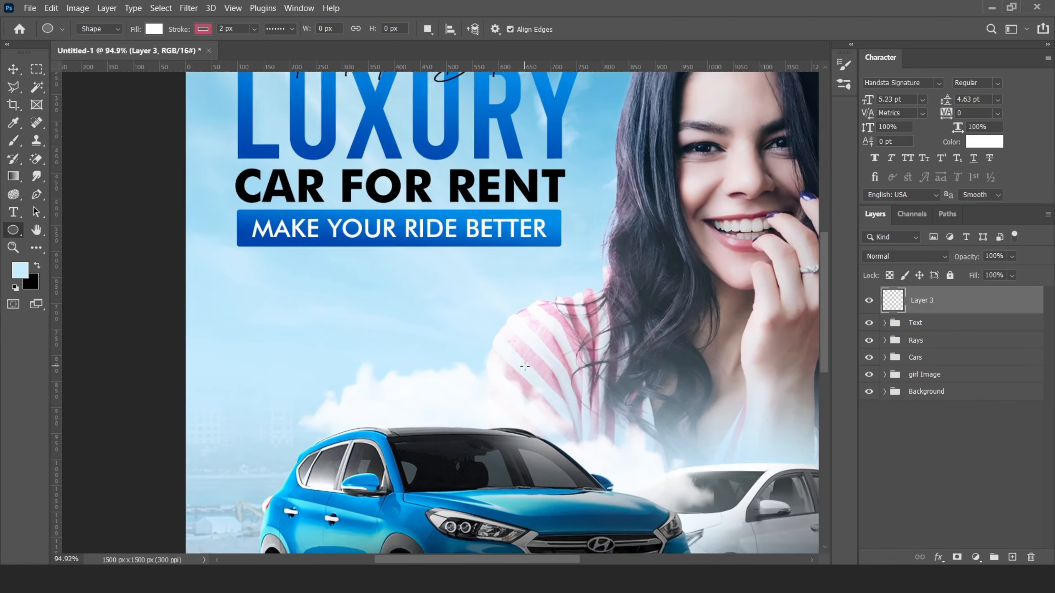
drag(437, 293, 565, 405)
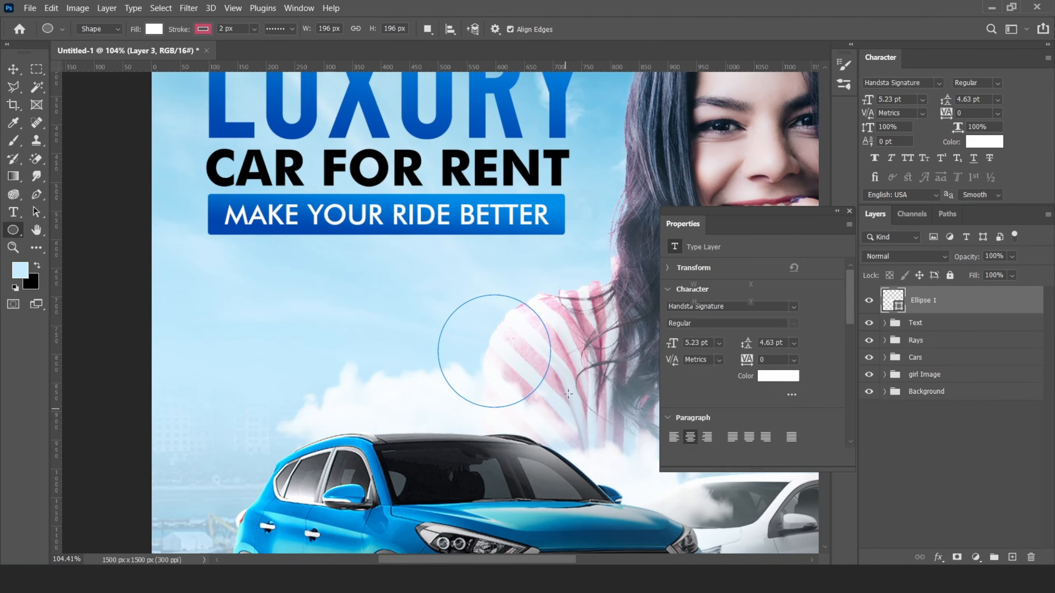
click(848, 211)
- Give the circle a blue Gradient Overlay and a 5 px white Stroke
right_click(927, 305)
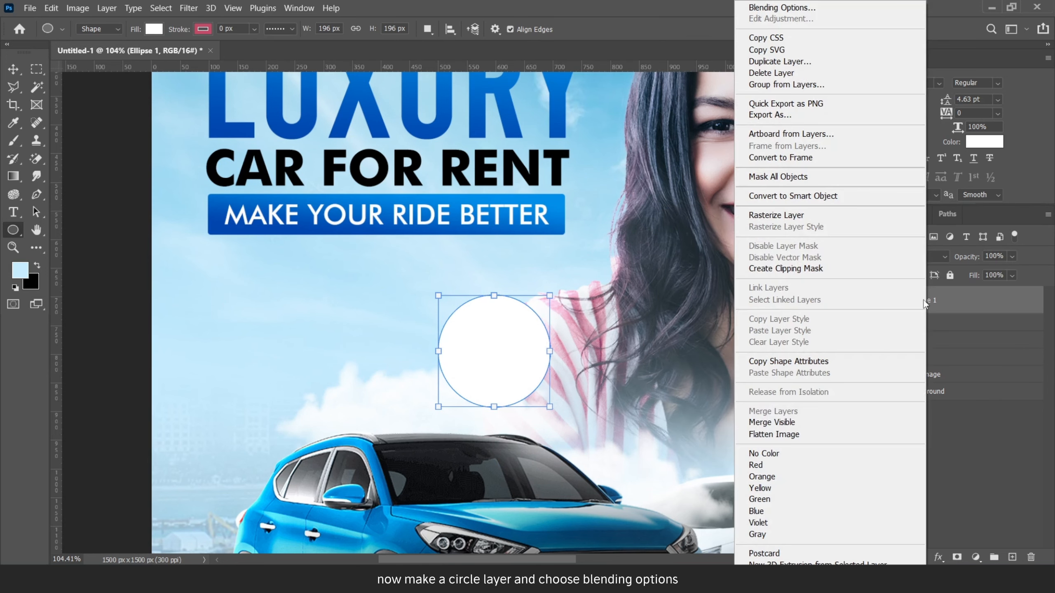
click(781, 7)
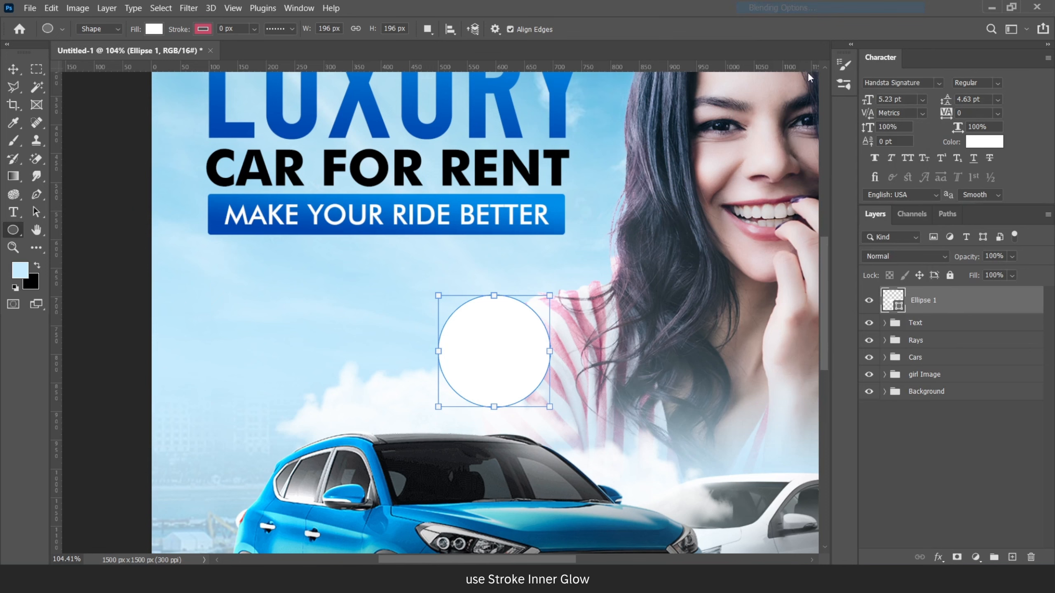
click(694, 301)
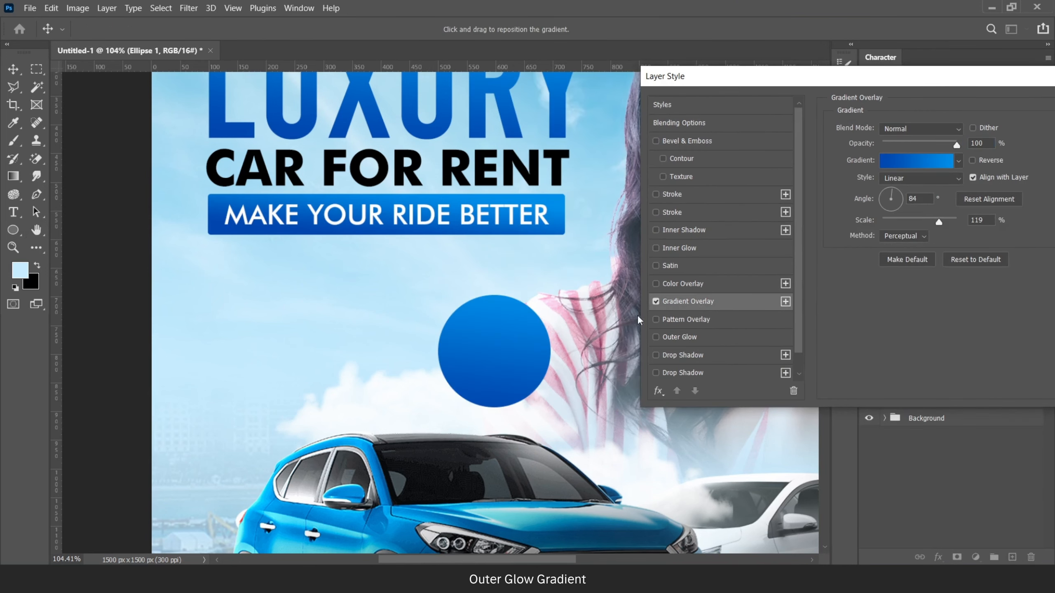
click(714, 194)
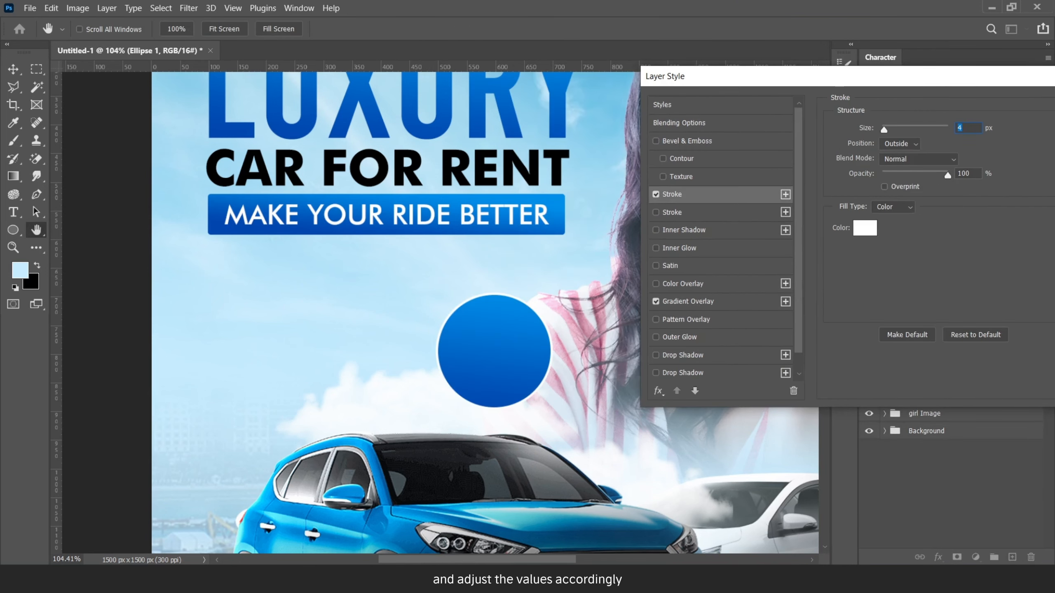
text(5)
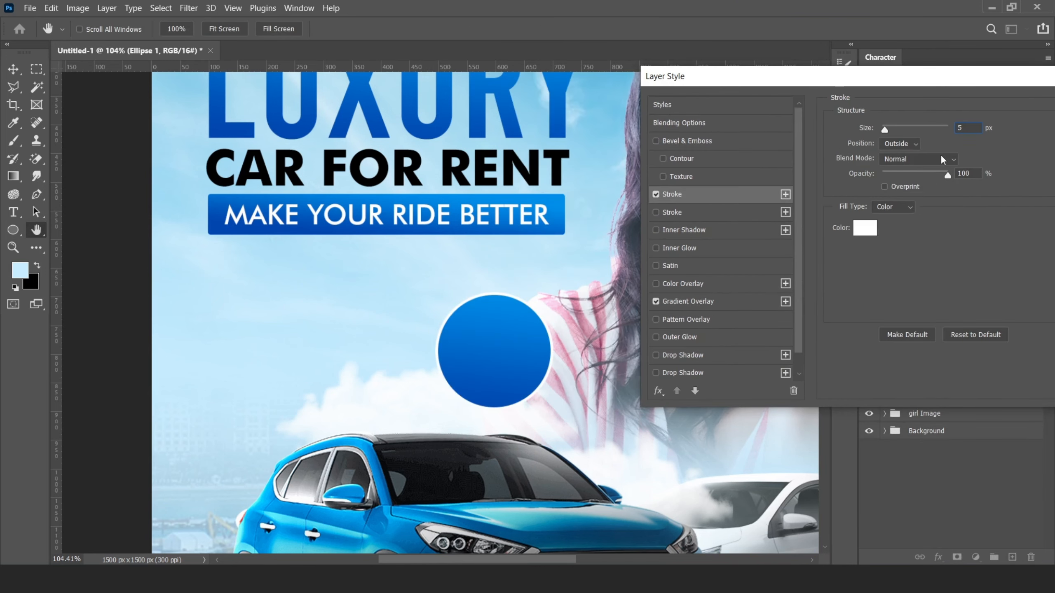
- Add a light-blue Outer Glow and a 015caa Inner Glow to the circle, then apply
click(675, 340)
click(870, 178)
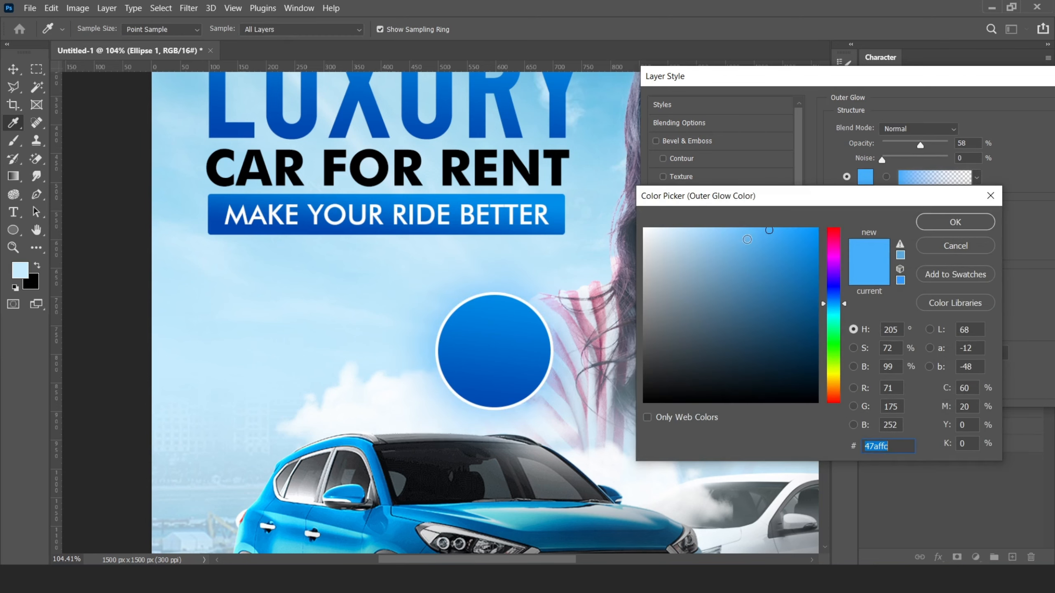
click(939, 224)
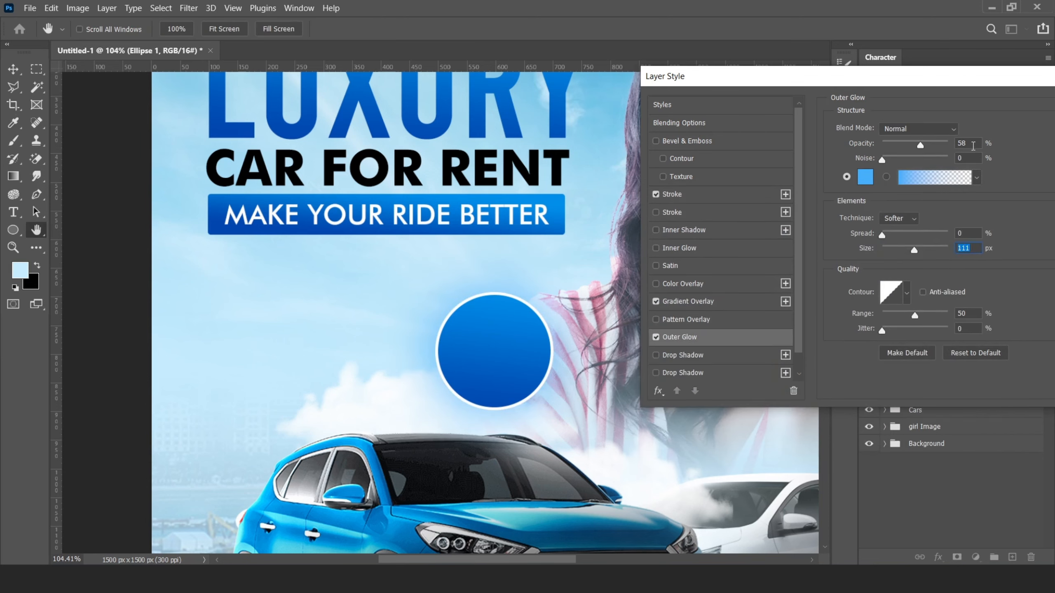
click(689, 251)
click(866, 177)
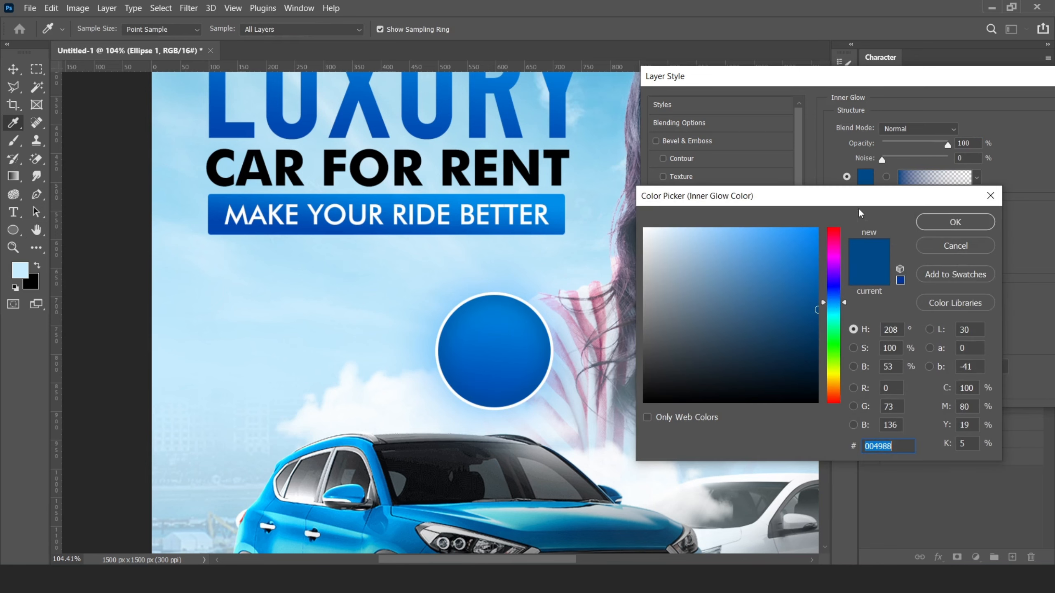
drag(817, 310, 816, 286)
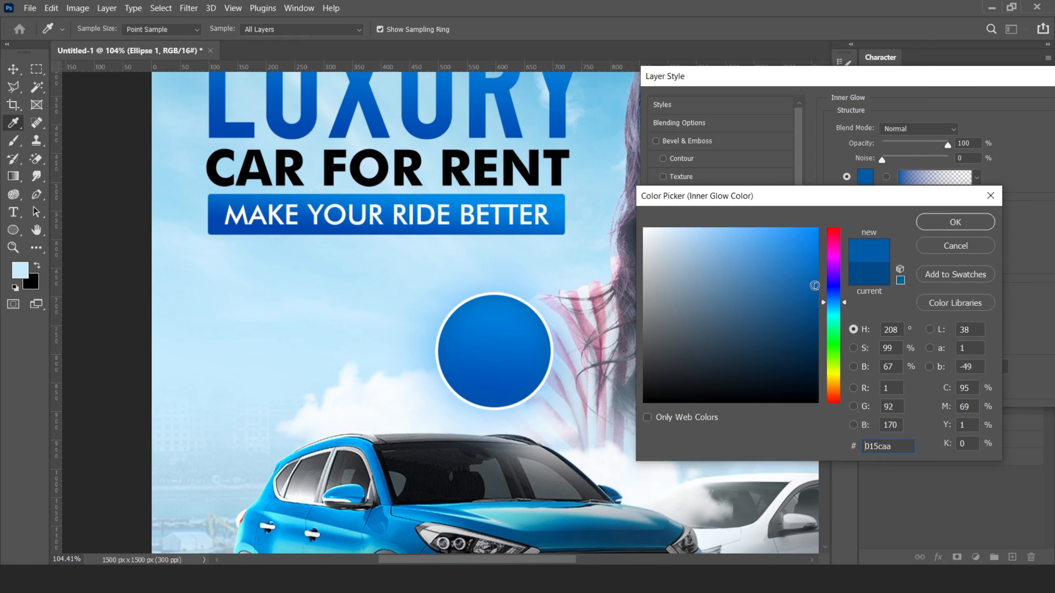
click(932, 225)
drag(907, 76, 841, 83)
click(1034, 110)
- Type '50%' in the circle and set it in Burbank Big Condensed Bold
key(v)
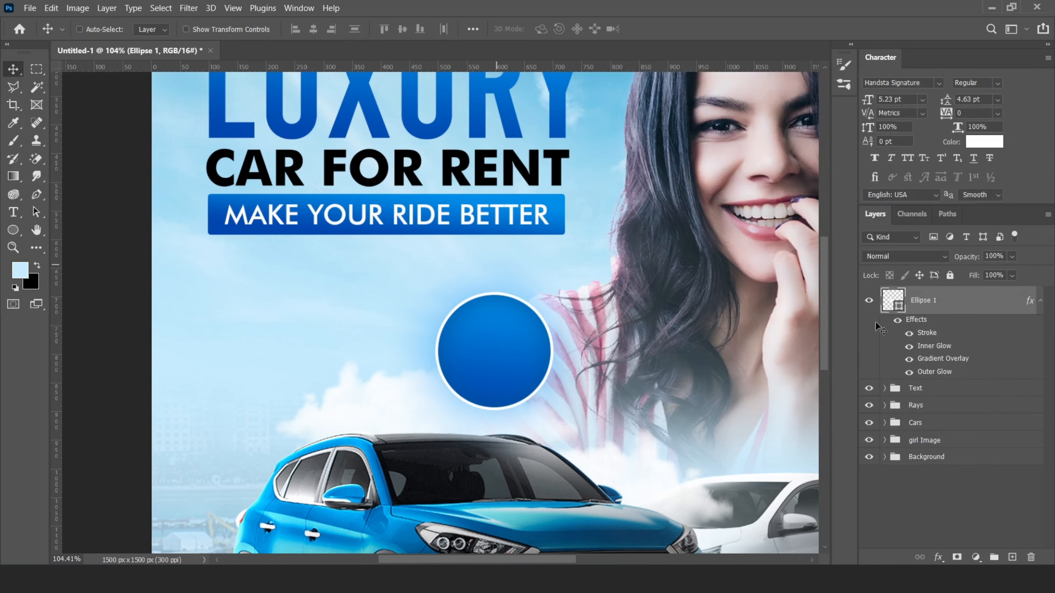
click(1042, 302)
click(1011, 557)
key(t)
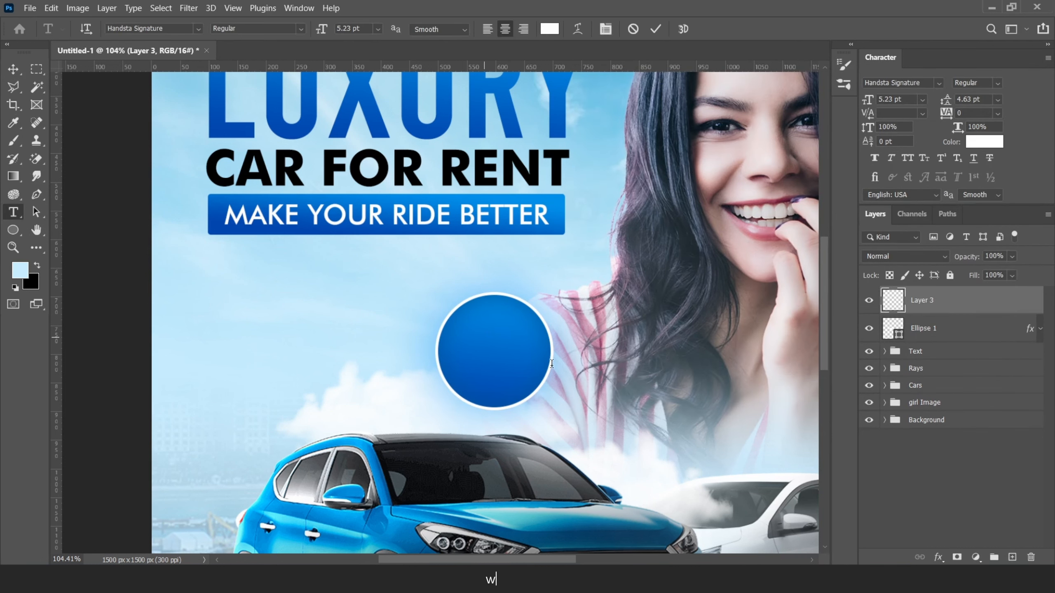
key(BackSpace)
text(S)
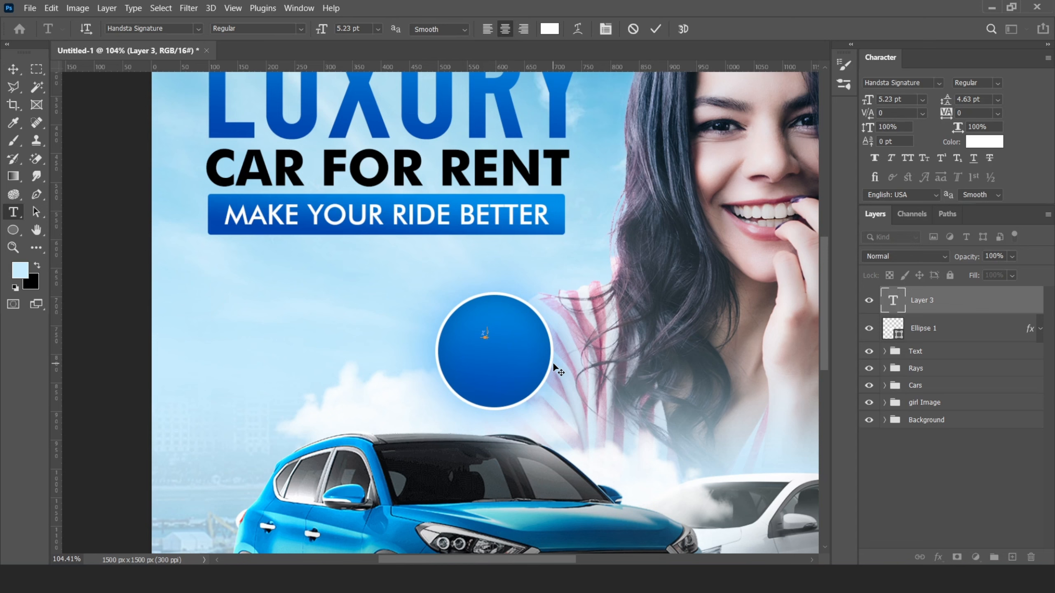
text(0%)
click(655, 28)
click(939, 83)
key(Down)
key(Down)
key(Down)
key(Down)
key(Down)
key(Down)
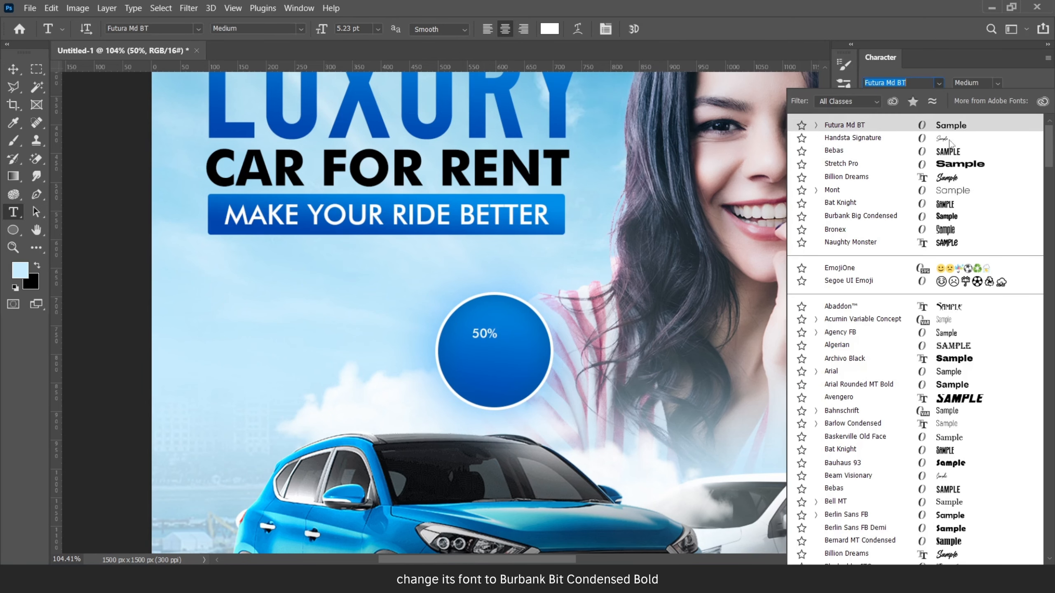
key(Return)
- Scale the 50% text up about fourfold and centre it in the circle
key(v)
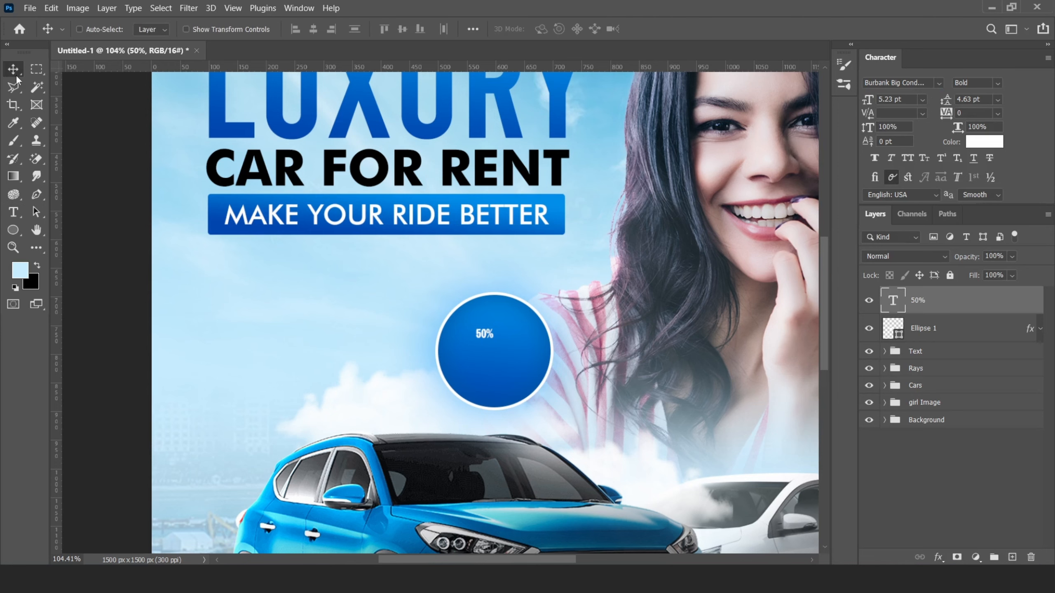
scroll(482, 330, up, 3)
key(ctrl+t)
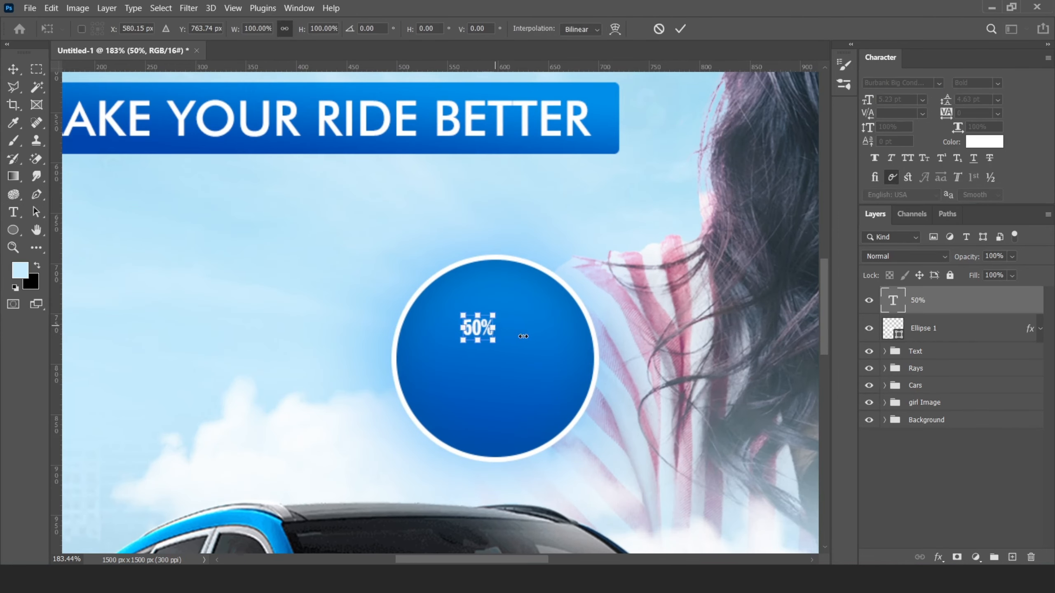
drag(494, 327, 538, 328)
drag(486, 306, 504, 329)
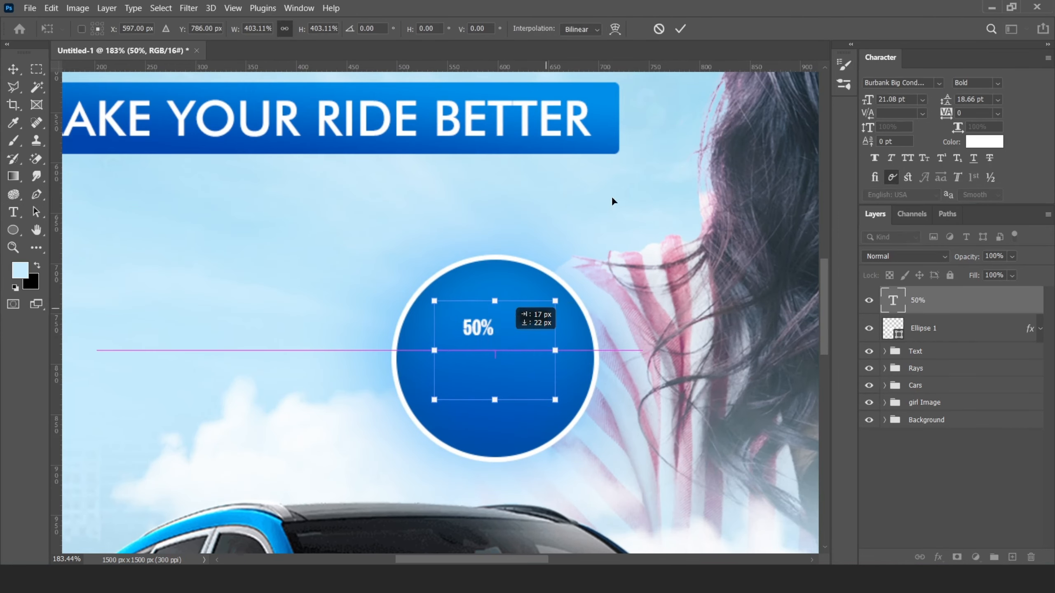
click(681, 28)
- Duplicate the 50% text below it, change it to 'OFF', and shrink it to about 60%
key(ctrl+j)
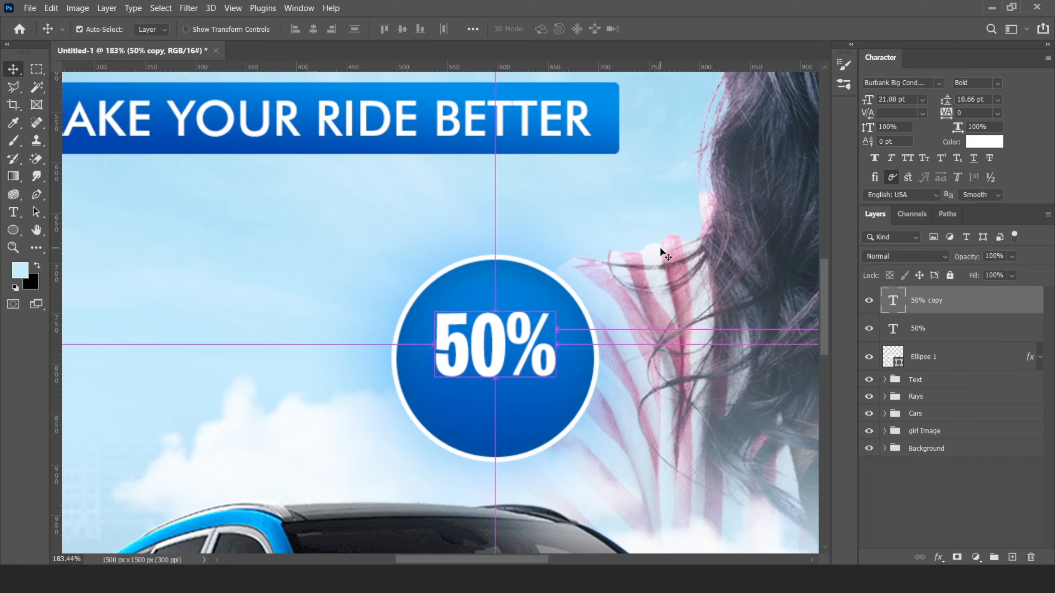
drag(487, 332, 488, 397)
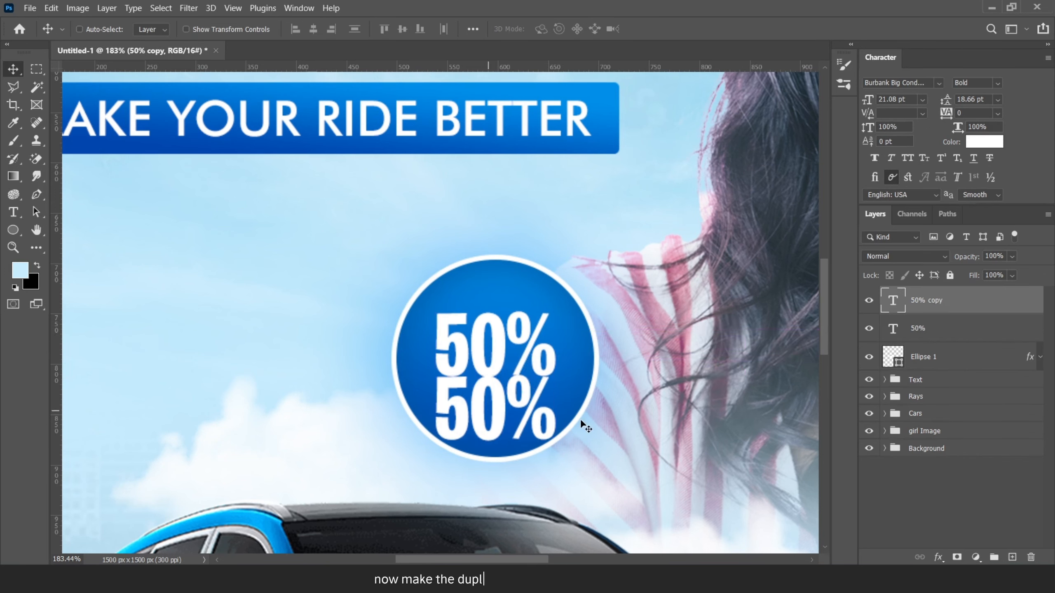
double_click(892, 300)
text(0)
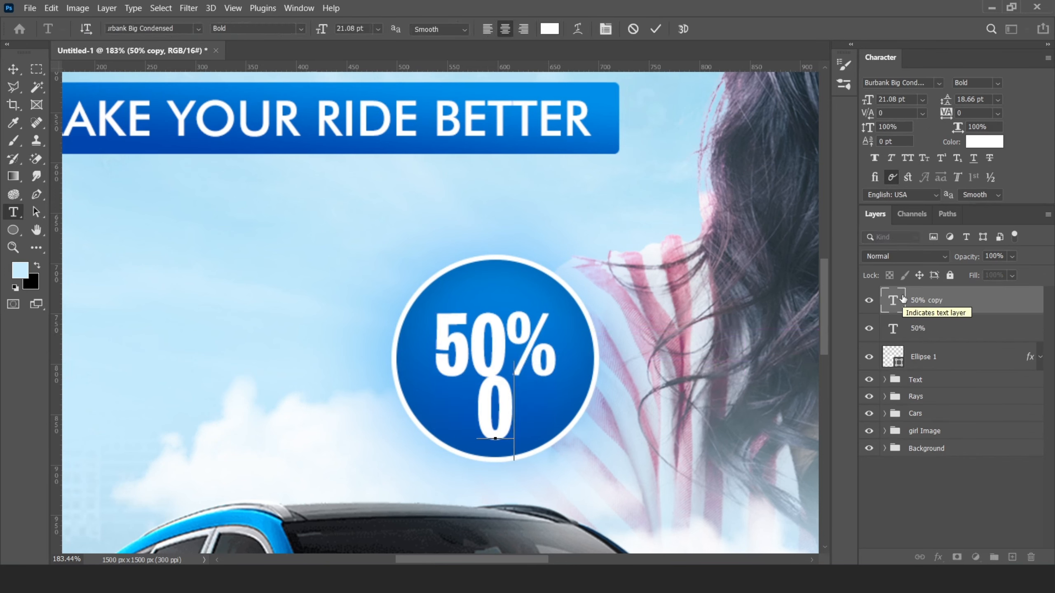
text(FFv)
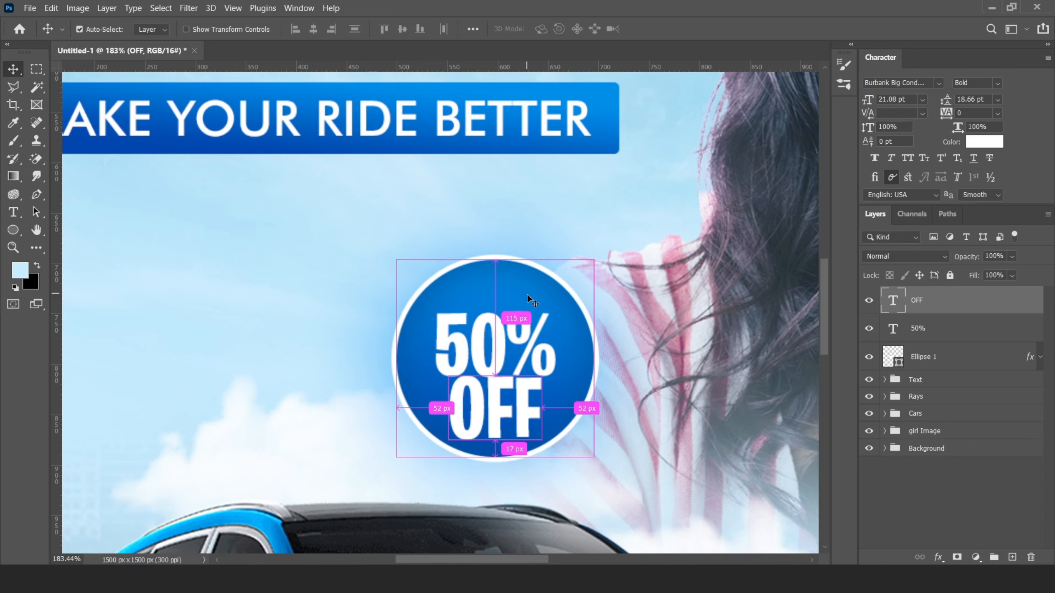
key(ctrl+t)
drag(541, 362, 522, 382)
click(681, 28)
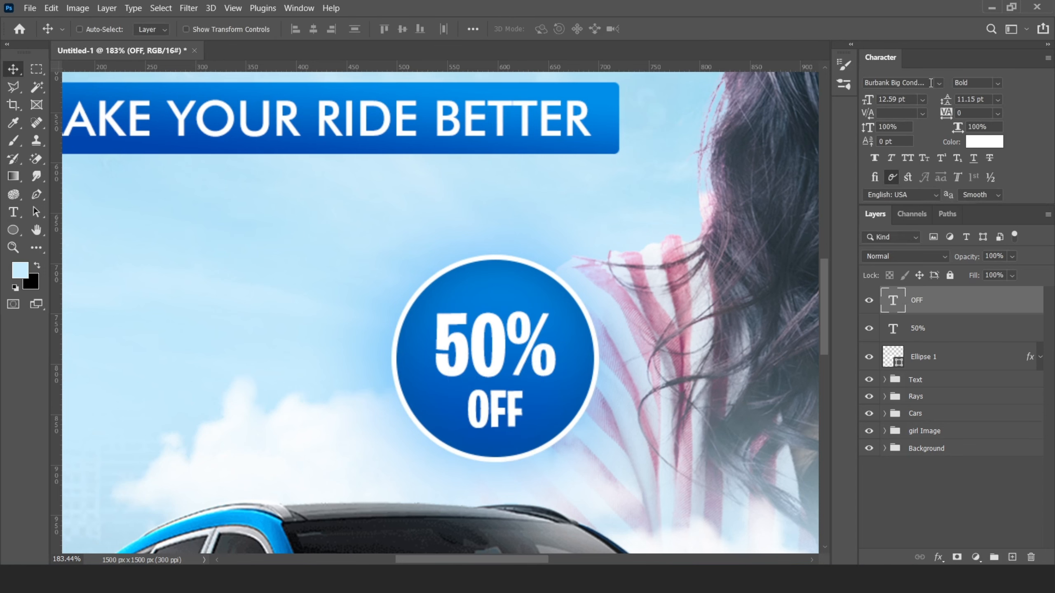
- Set OFF in Stretch Pro and resize it to sit neatly under 50%
click(939, 84)
click(834, 179)
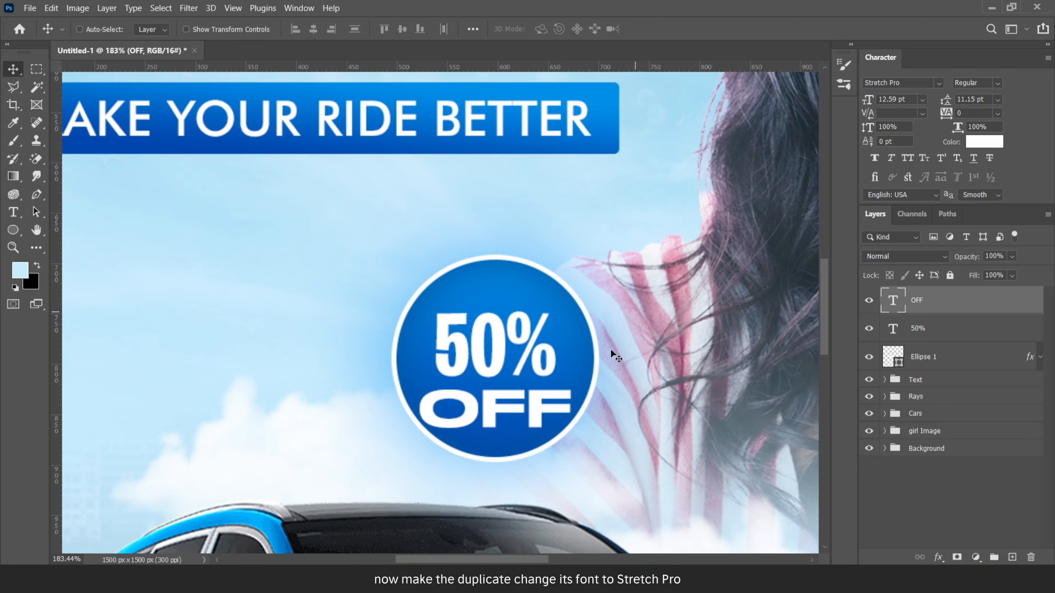
key(ctrl+t)
drag(573, 377, 561, 384)
click(681, 28)
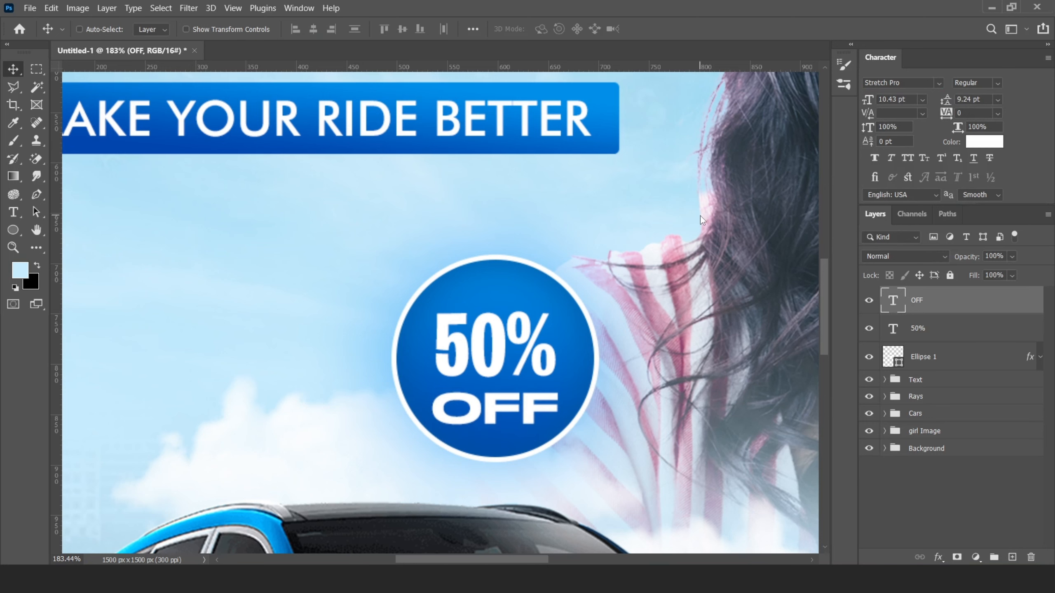
key(Up)
key(Up)
key(Up)
key(Up)
key(Up)
key(Up)
key(Up)
key(Up)
key(Up)
key(Up)
key(Up)
key(Up)
key(ctrl+t)
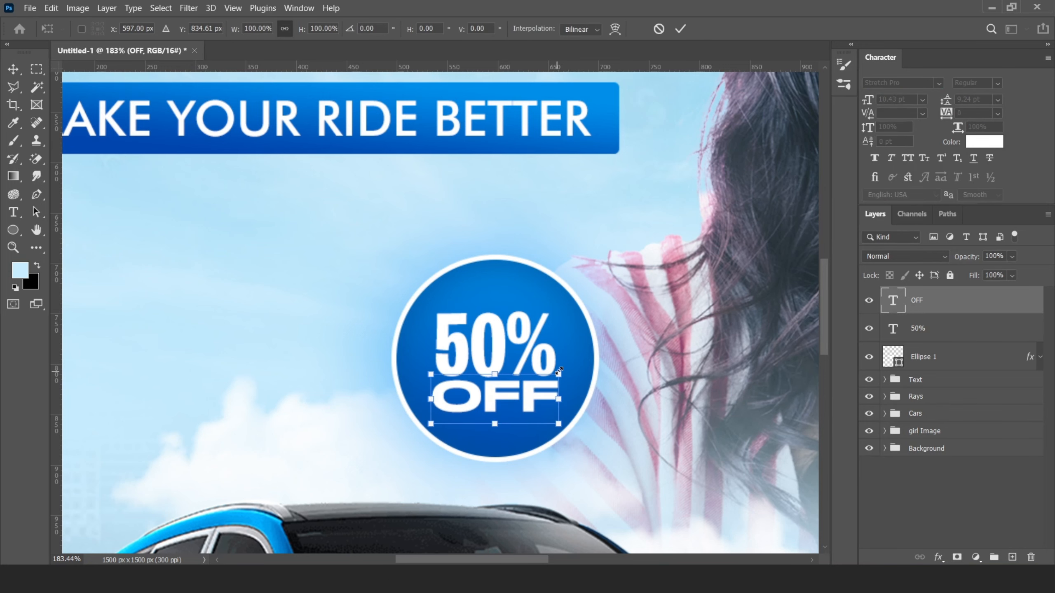
drag(558, 372, 554, 378)
click(681, 28)
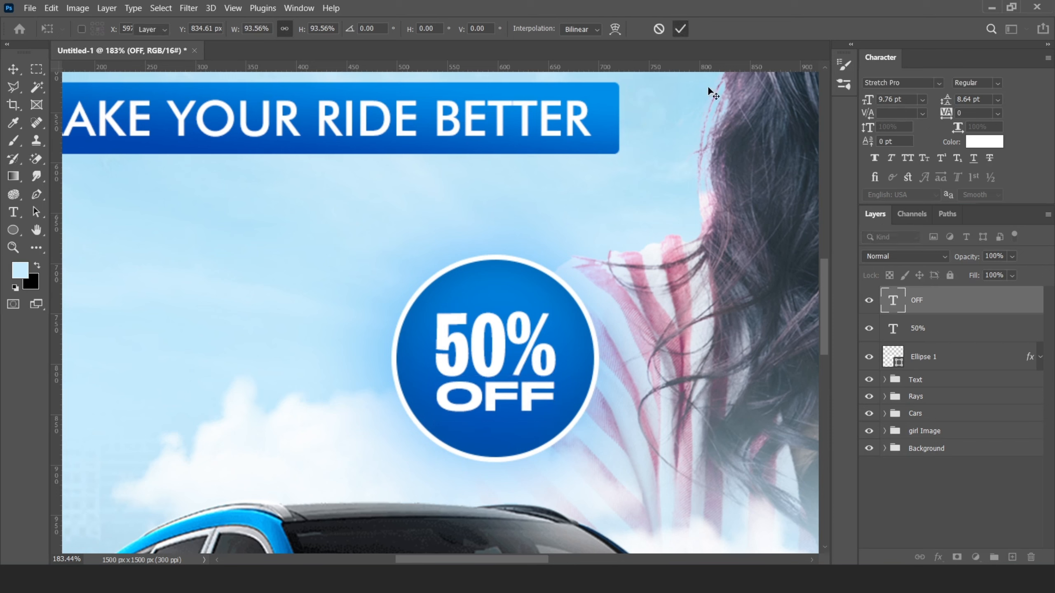
- Group 50%, OFF and Ellipse 1 into a group named '50% off'
shift+click(914, 326)
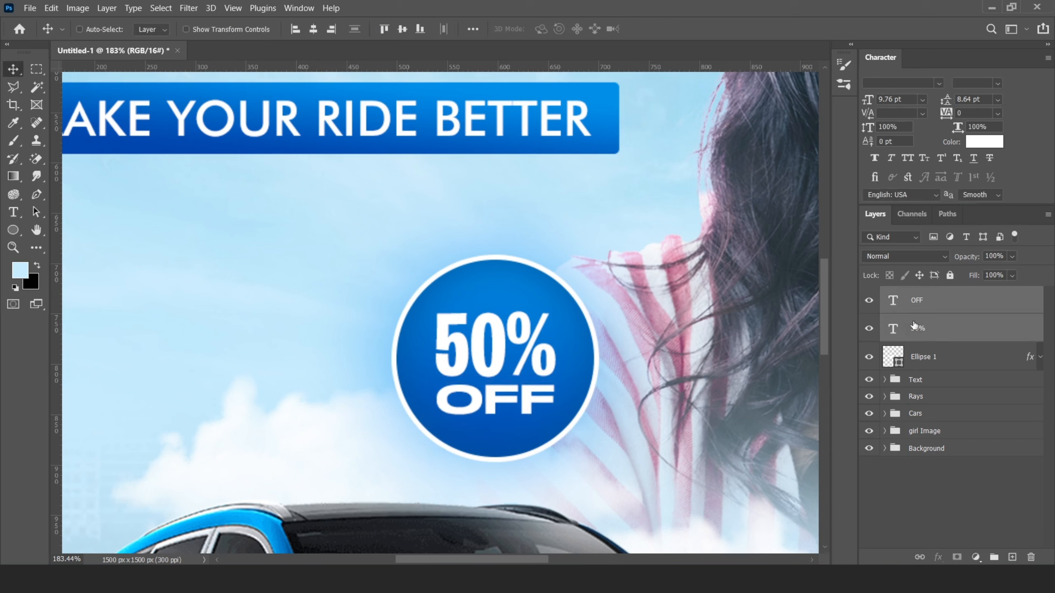
shift+click(933, 363)
key(ctrl+g)
double_click(926, 296)
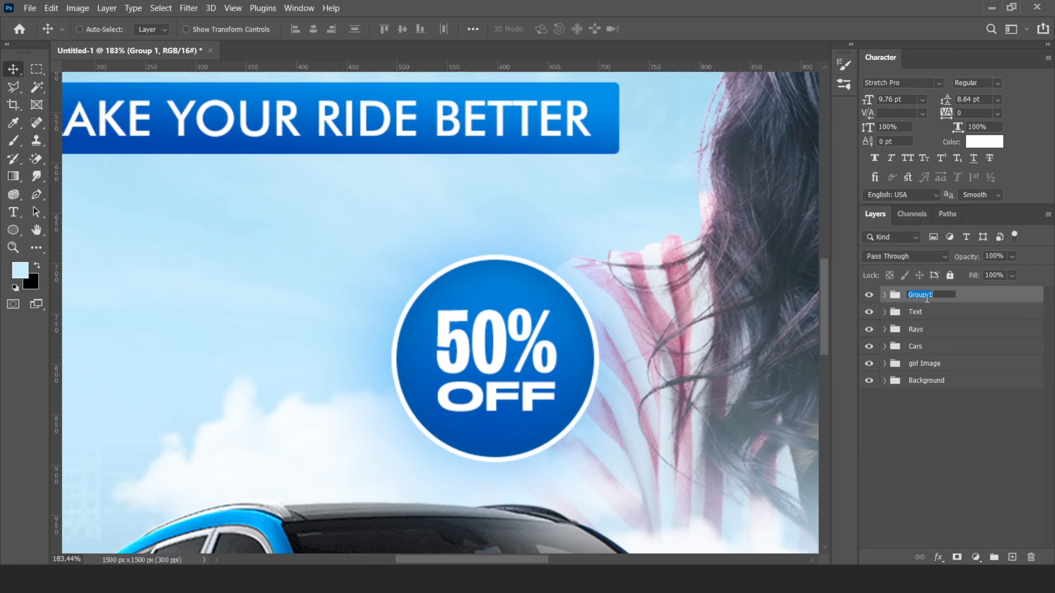
text(%0)
click(942, 447)
- Drag the birds image onto the poster and shrink it beside the badge
scroll(548, 319, down, 5)
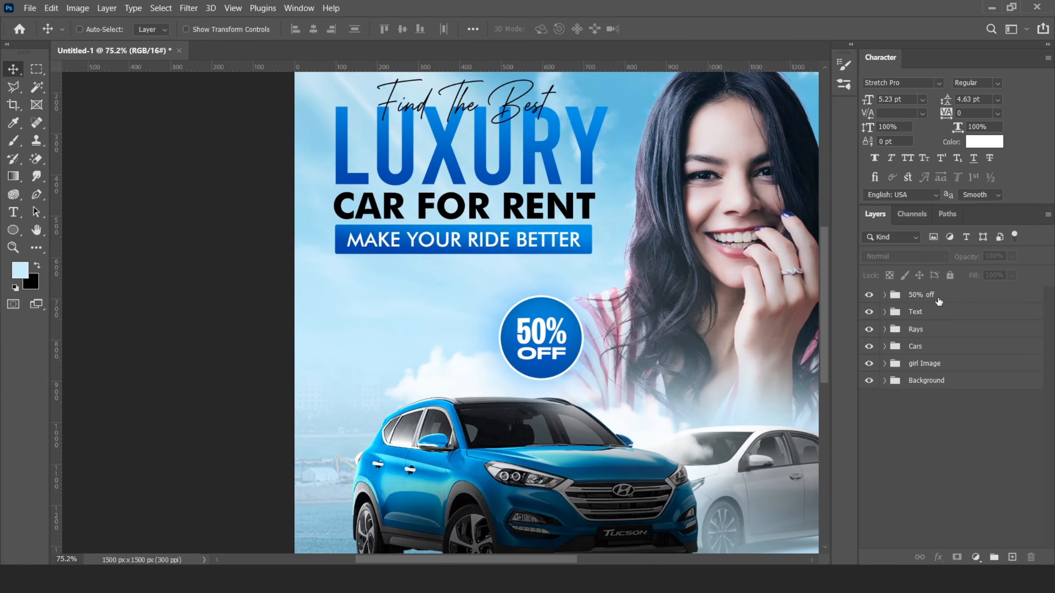
click(939, 301)
click(1012, 557)
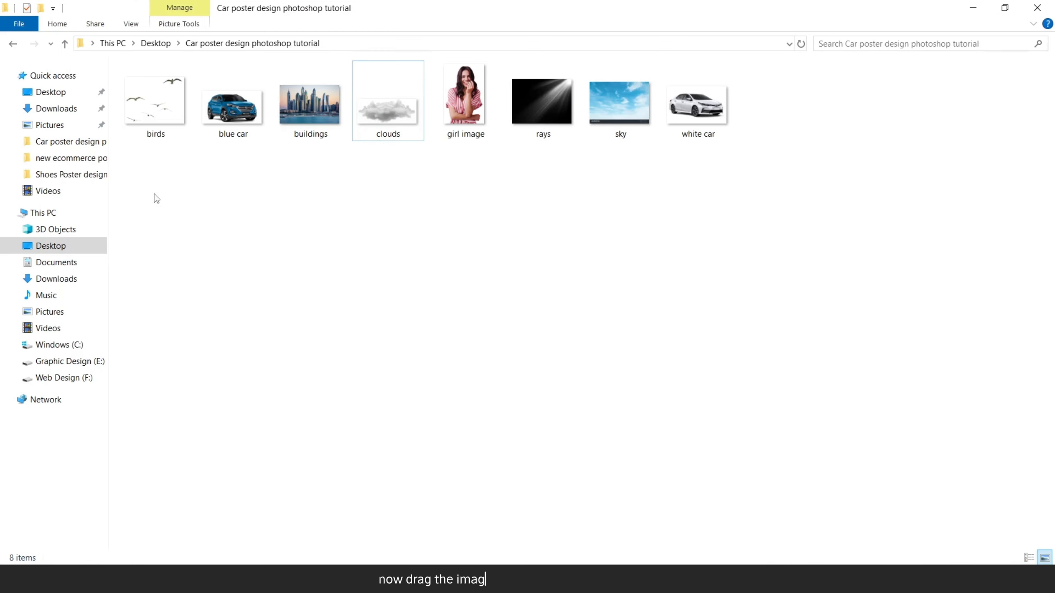
drag(156, 100, 486, 553)
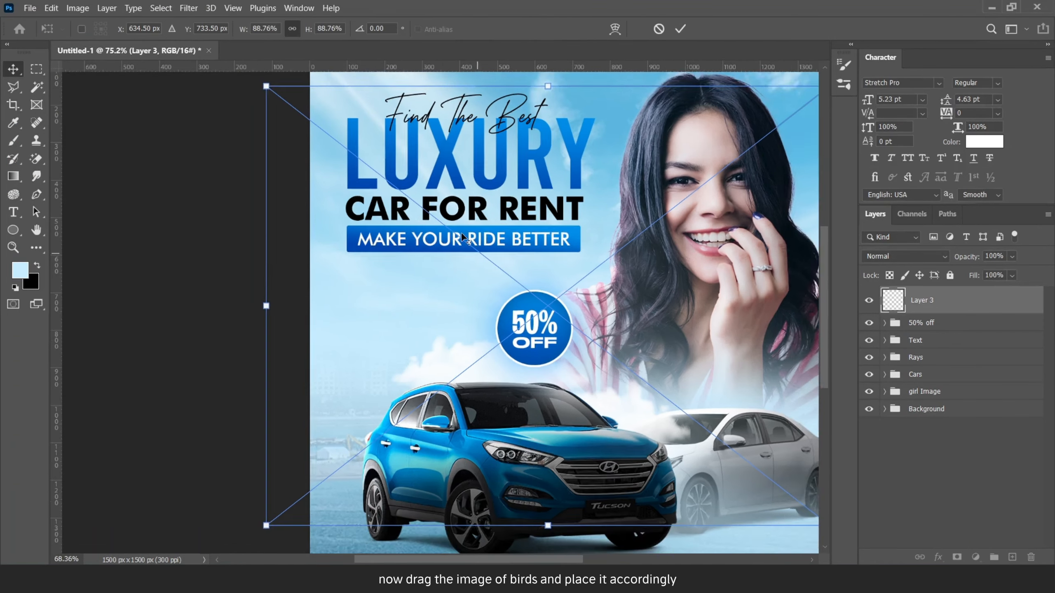
scroll(733, 122, down, 2)
drag(733, 122, 568, 222)
drag(562, 266, 461, 278)
- Shrink the birds slightly more and darken them with a clipped Exposure adjustment
scroll(460, 277, up, 3)
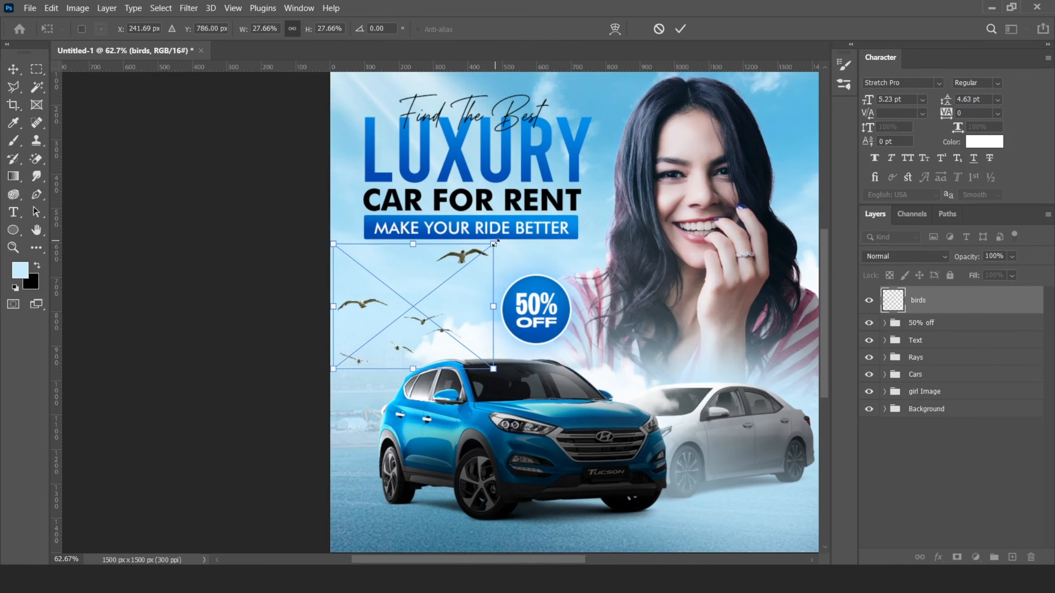
drag(494, 244, 477, 257)
click(680, 29)
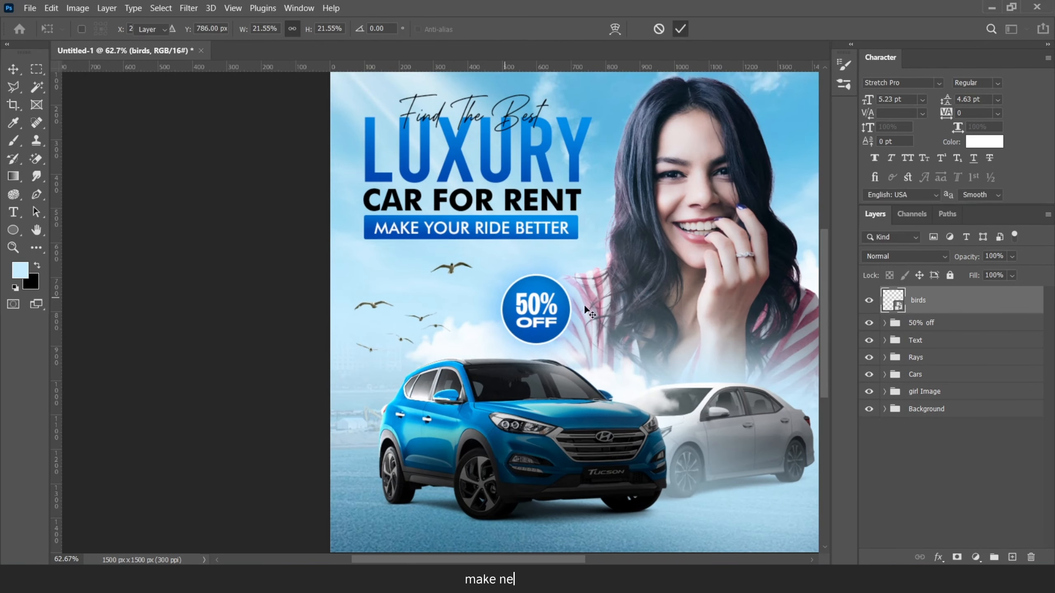
click(976, 556)
click(967, 398)
key(ctrl+alt+g)
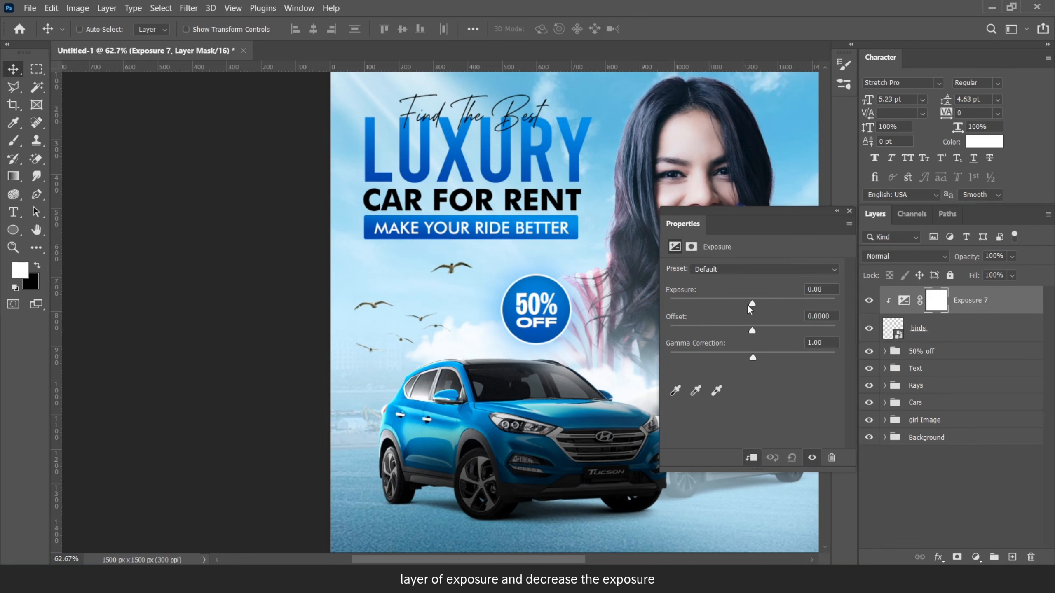
drag(748, 306, 730, 305)
click(849, 211)
- Fade the birds layer to 70% opacity
scroll(633, 310, down, 3)
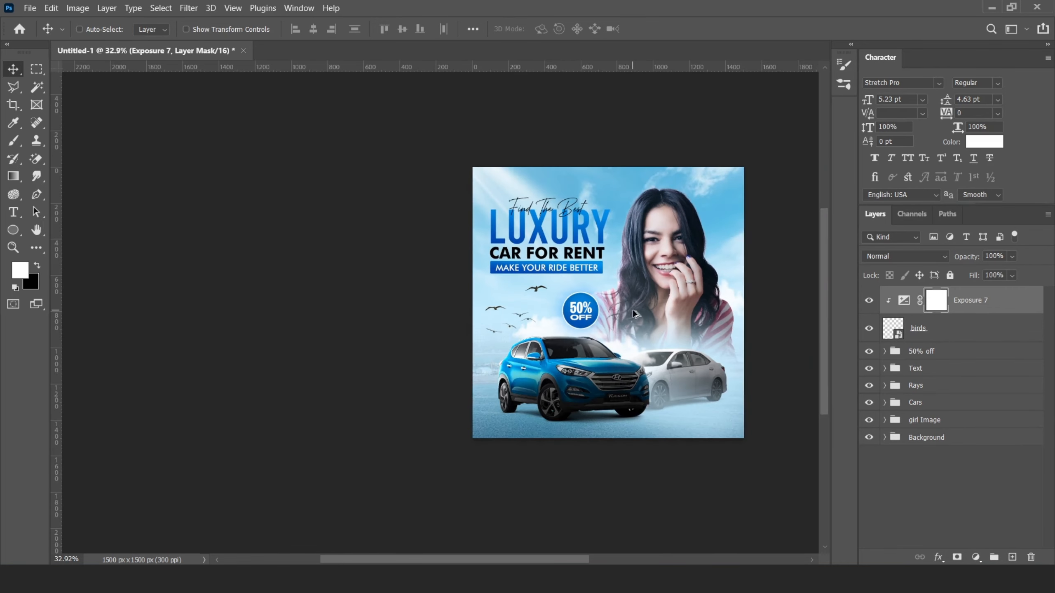
scroll(633, 310, up, 2)
click(932, 326)
click(1012, 256)
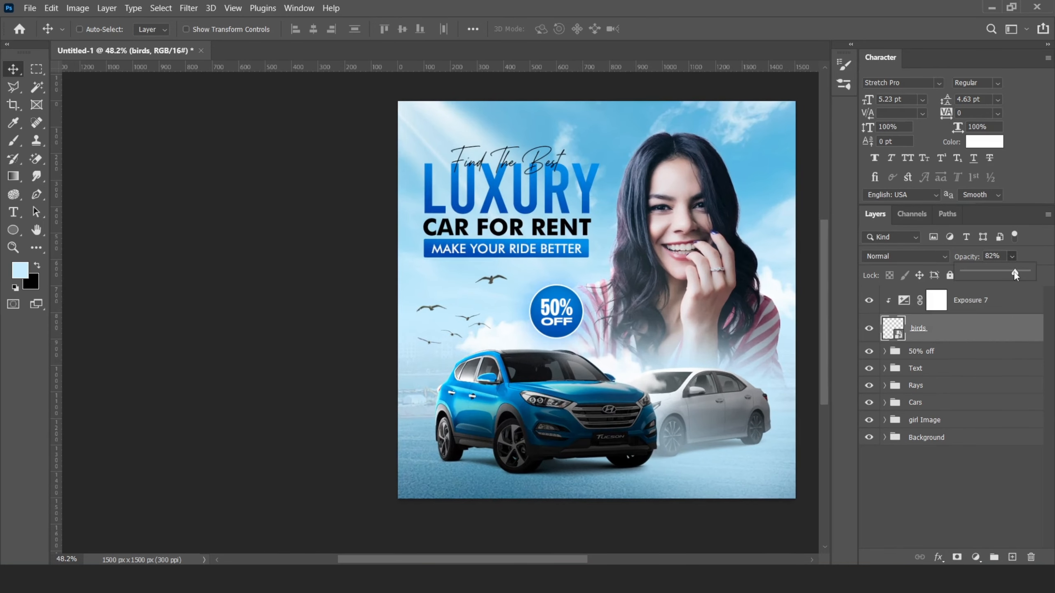
click(982, 319)
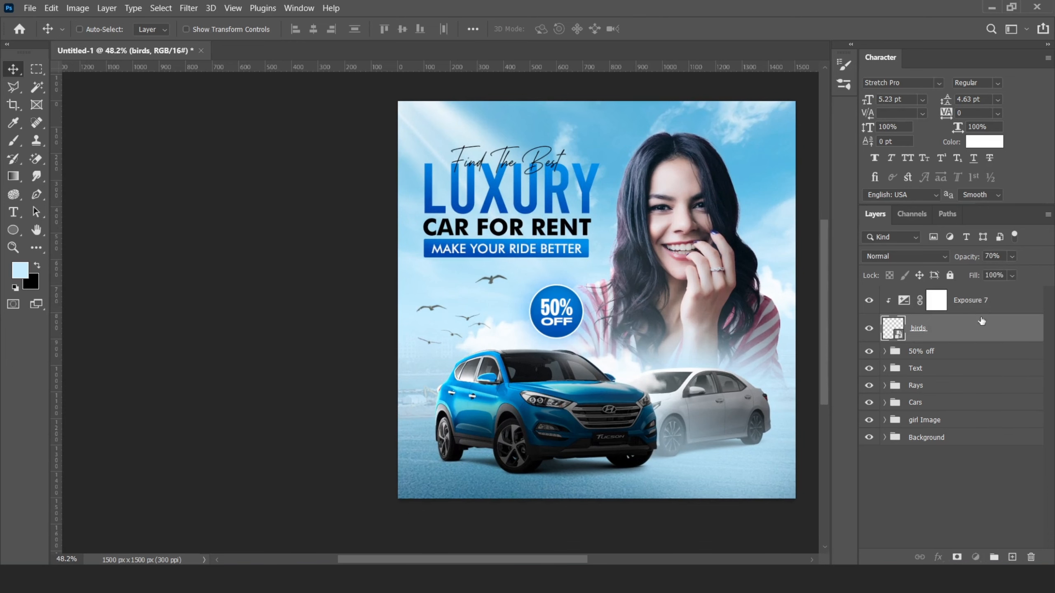
- Group the birds with their Exposure adjustment as 'Birds' and add an empty layer on top
click(976, 306)
shift+click(960, 333)
key(ctrl+g)
double_click(924, 295)
text(Birds)
key(Return)
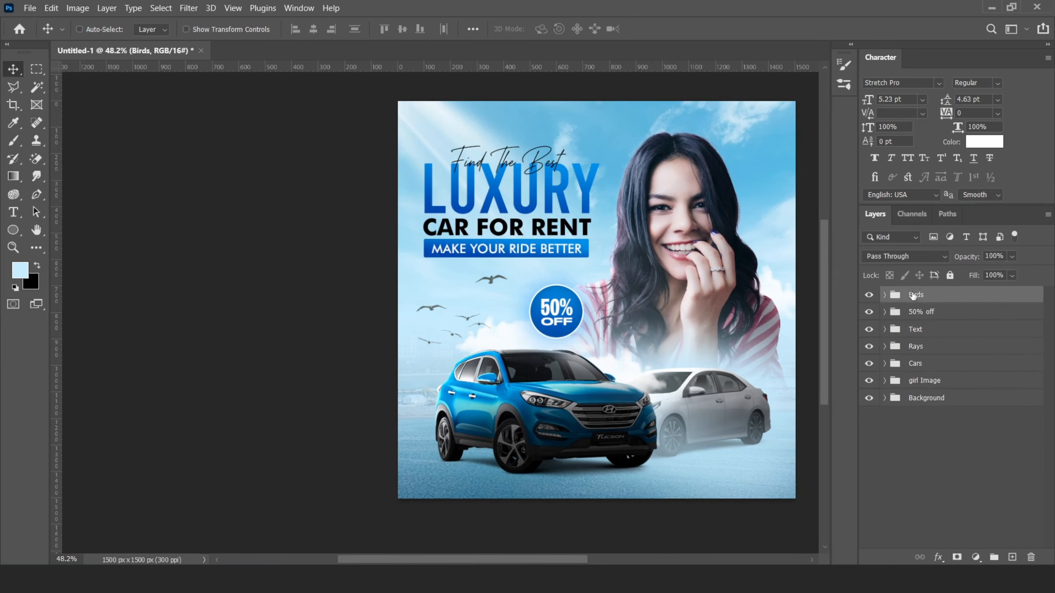
scroll(522, 217, down, 6)
scroll(610, 246, up, 10)
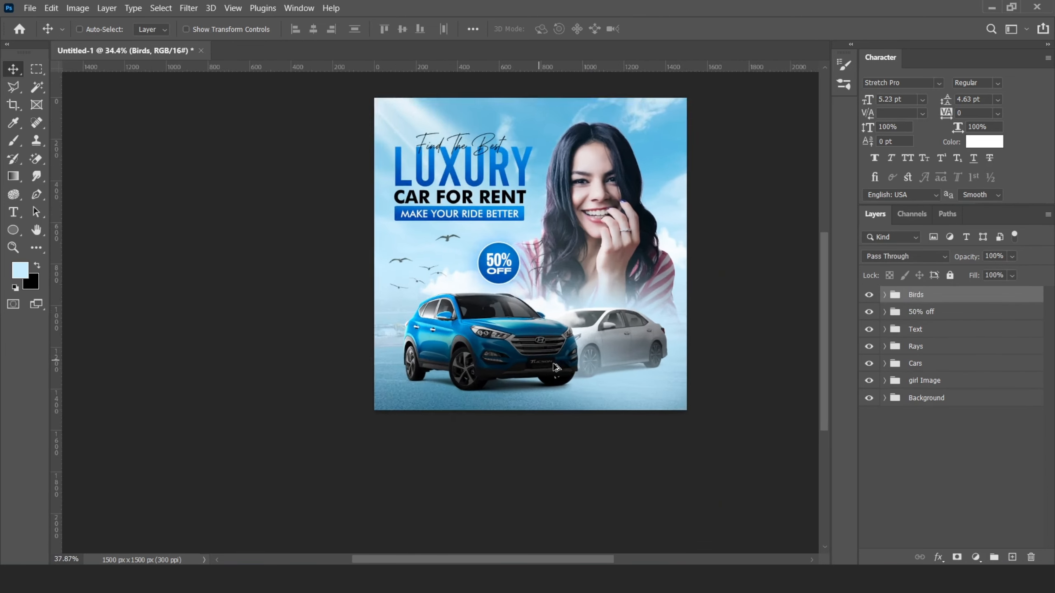
key(ctrl+alt+shift+n)
- Add a 'Call For More Information' text line below the cars in Futura Md BT
key(t)
scroll(651, 411, up, 2)
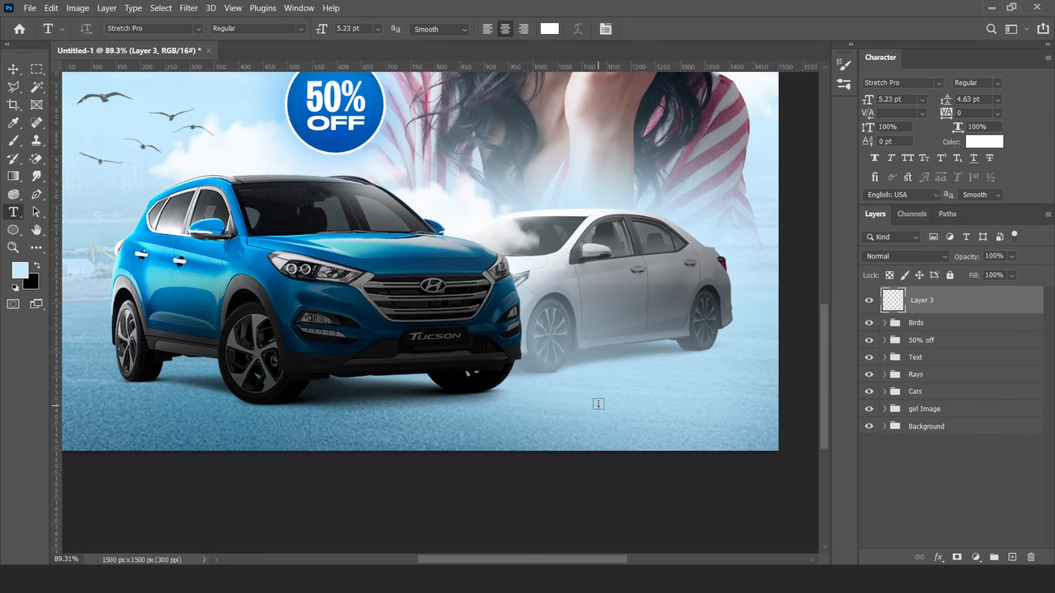
click(598, 403)
key(BackSpace)
text(Call For M)
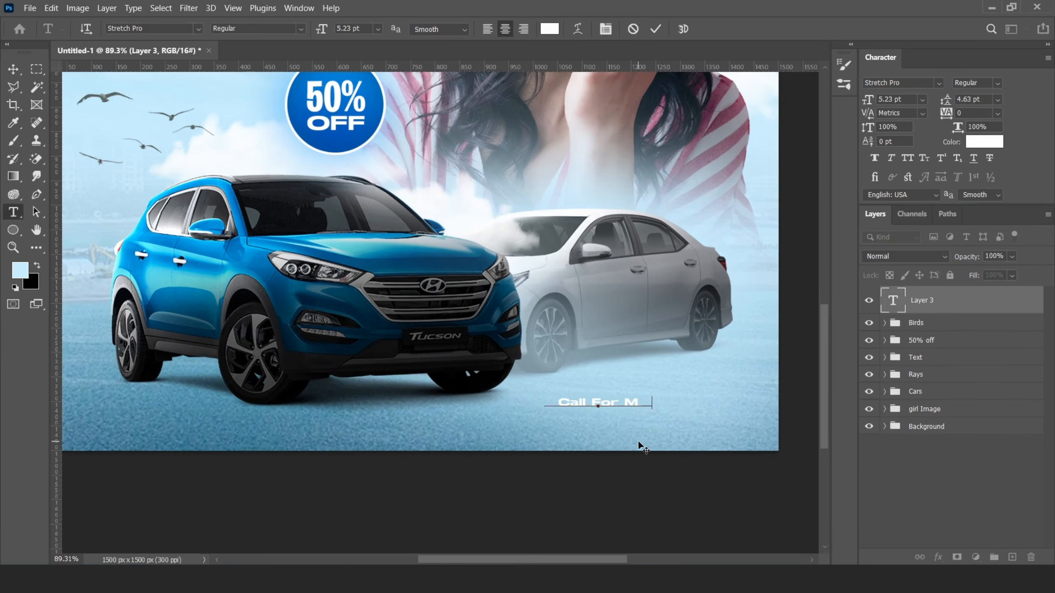
text(ore Information)
click(938, 82)
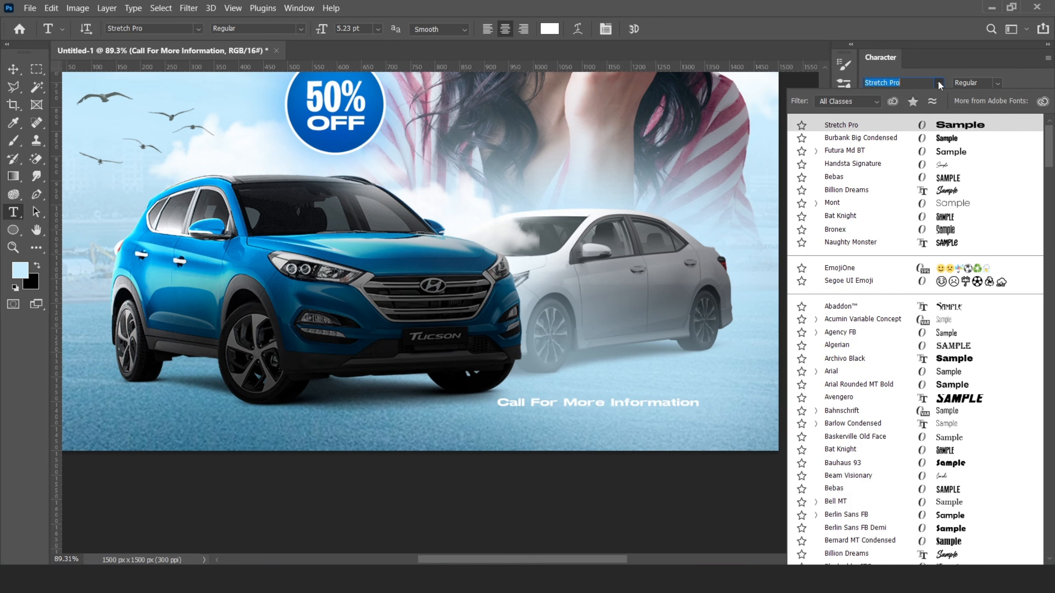
click(852, 143)
key(ctrl+Return)
- Move the caption below the white car, make it black, and place a duplicate just beneath it
key(v)
drag(622, 397, 687, 410)
key(alt+BackSpace)
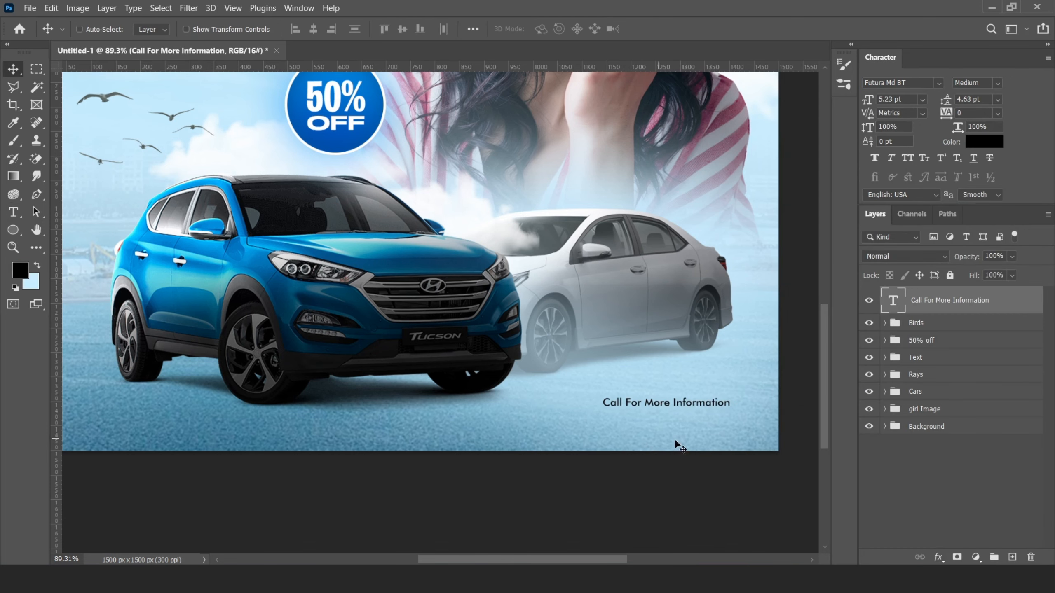
key(ctrl+j)
drag(705, 409, 685, 434)
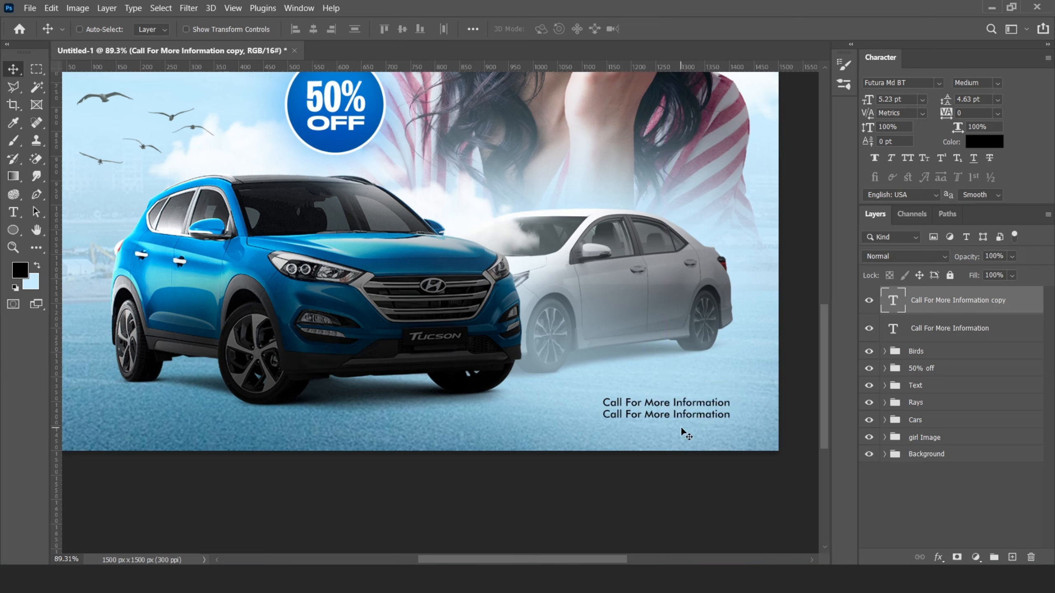
- Make the copied line bold and replace its text with the phone number
click(998, 84)
click(985, 116)
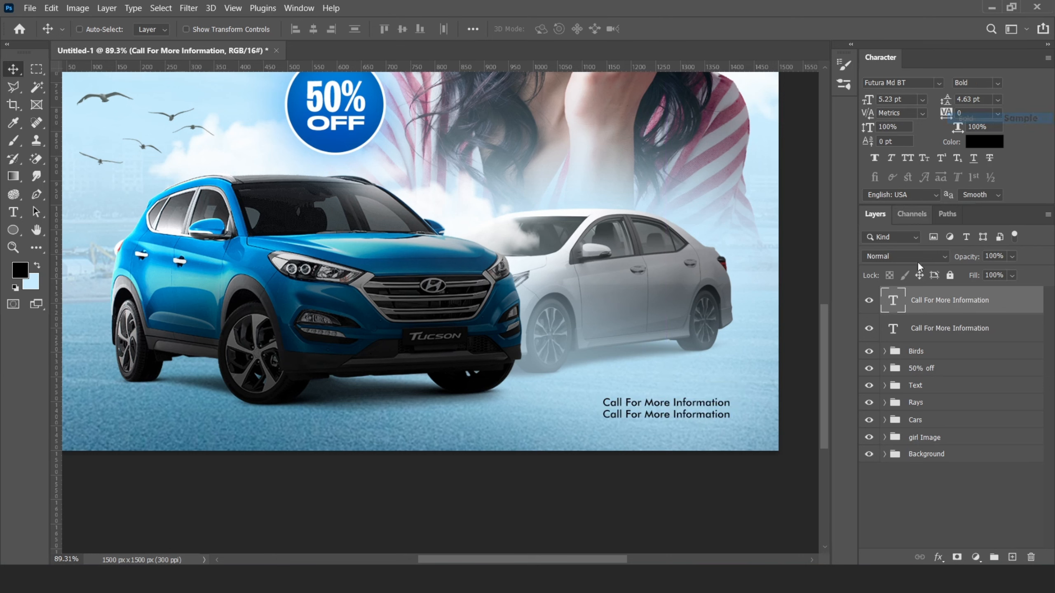
double_click(892, 301)
key(BackSpace)
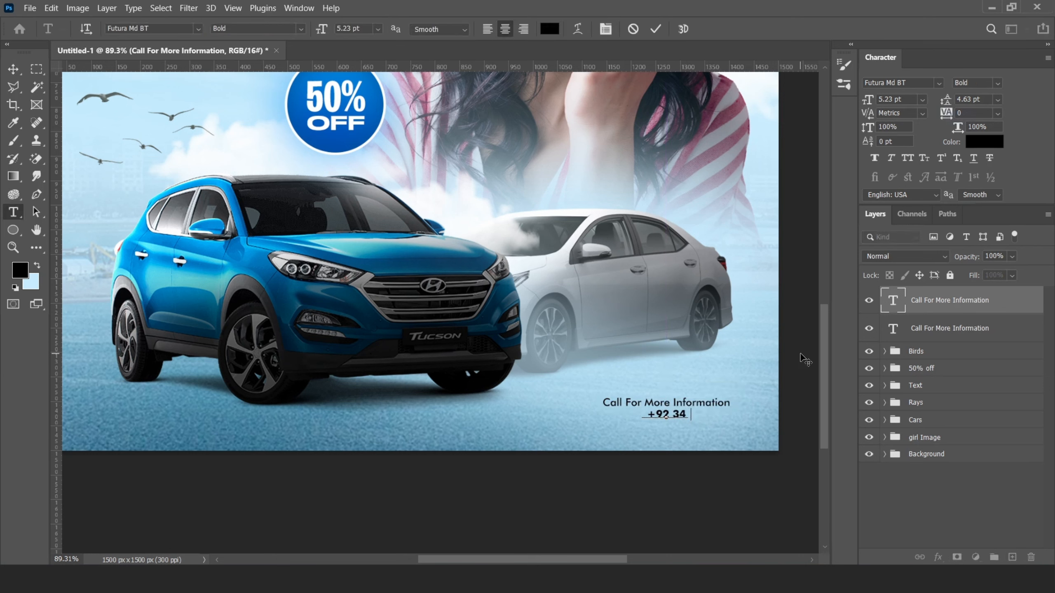
click(654, 31)
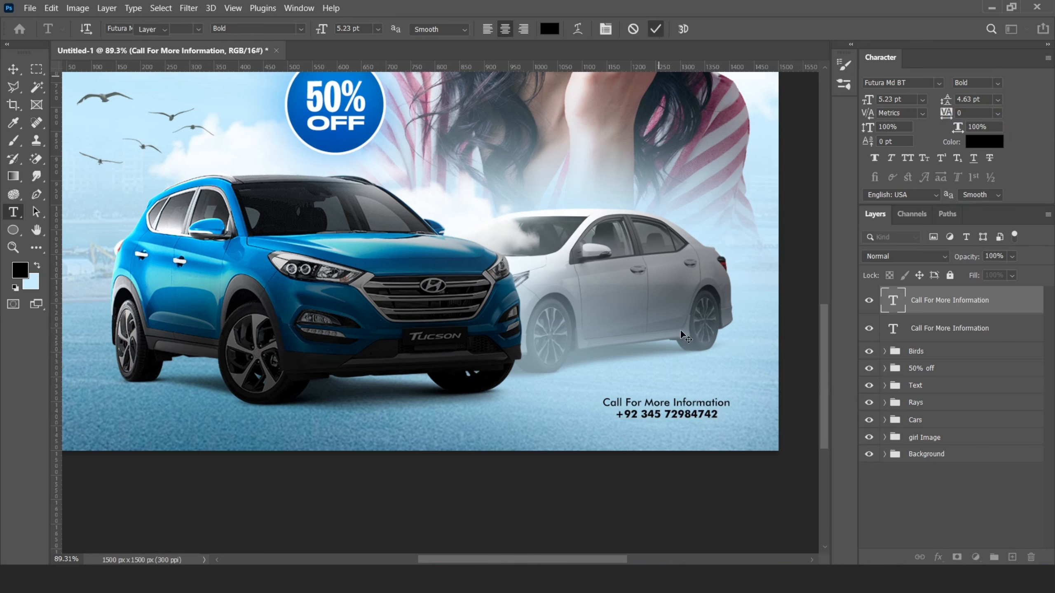
- Enlarge the phone number and right-align it with the caption line
key(v)
key(ctrl+t)
drag(616, 419, 489, 432)
click(680, 31)
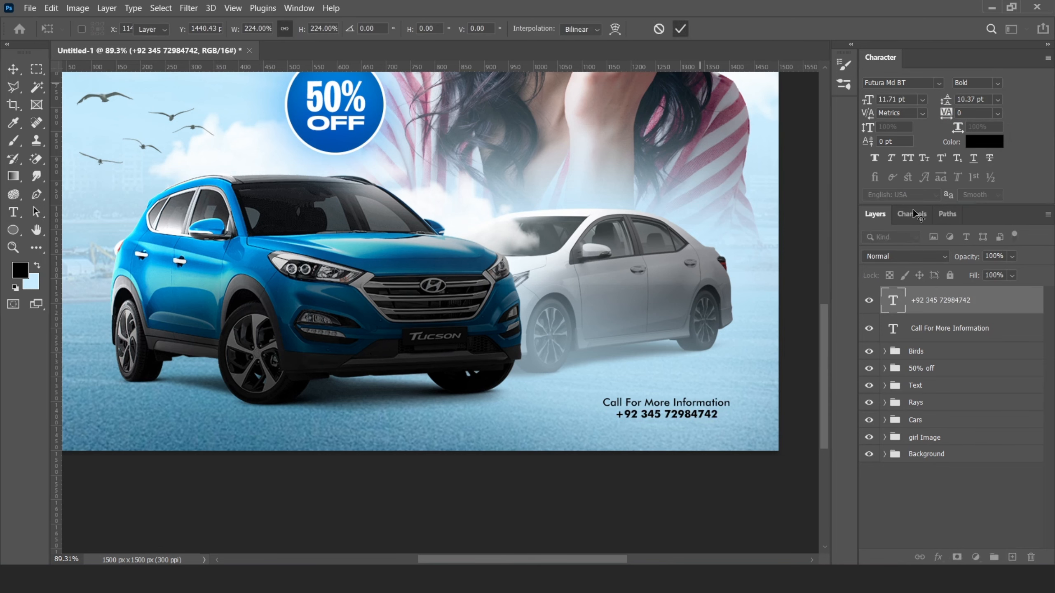
shift+click(943, 329)
click(330, 29)
click(933, 300)
key(ctrl+t)
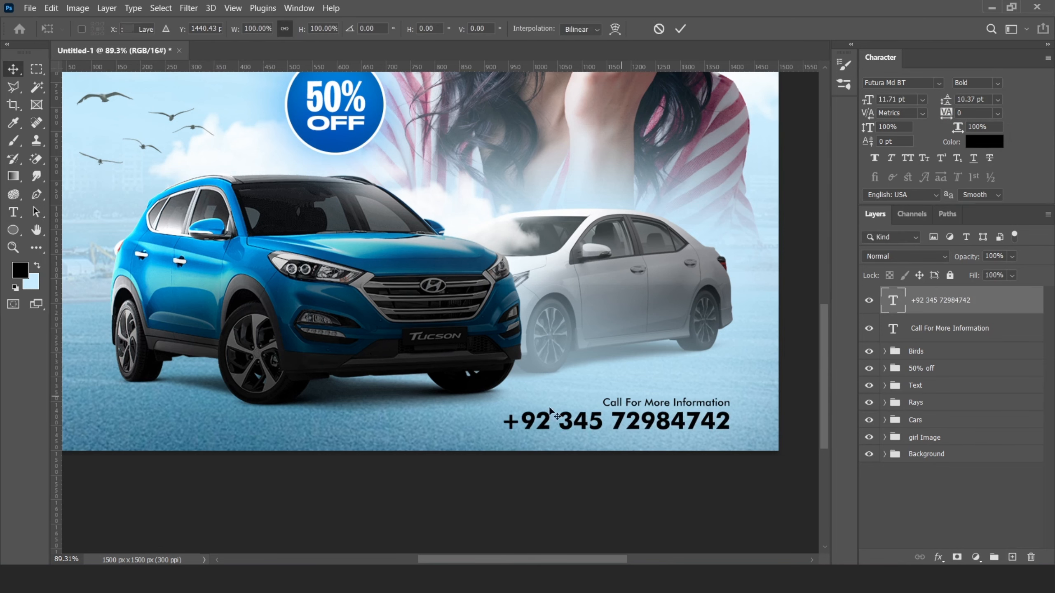
drag(502, 434, 542, 434)
key(Return)
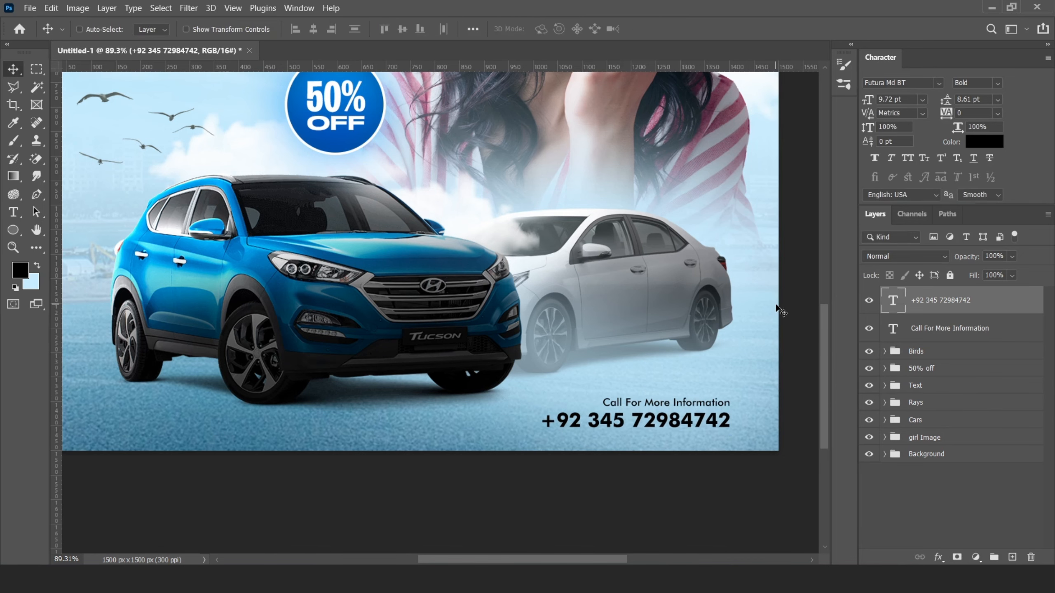
- Group the caption and phone number into a group named 'Call to action'
shift+click(909, 335)
key(ctrl+g)
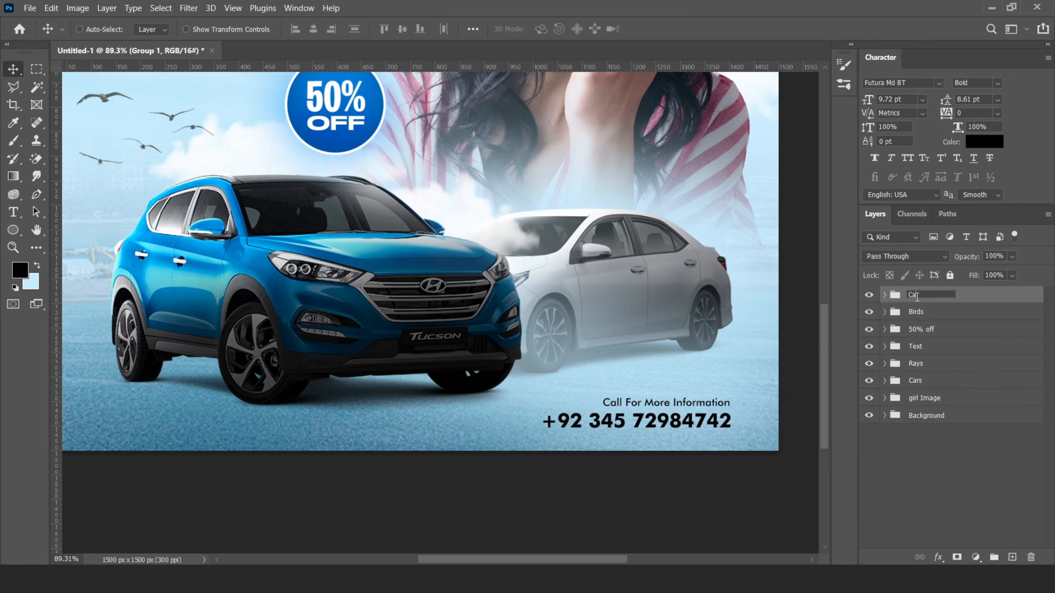
click(917, 297)
text(Call to action)
key(Return)
scroll(692, 416, down, 5)
scroll(687, 416, up, 9)
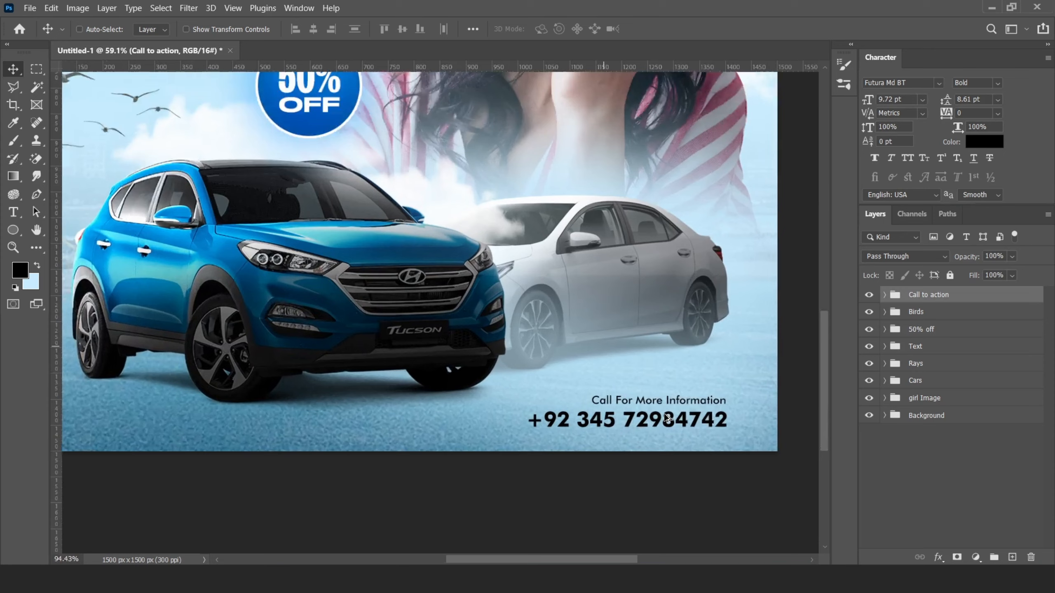
- Give the Call For More Information text a gradient overlay and copy it to the phone number
click(886, 296)
right_click(960, 348)
click(826, 34)
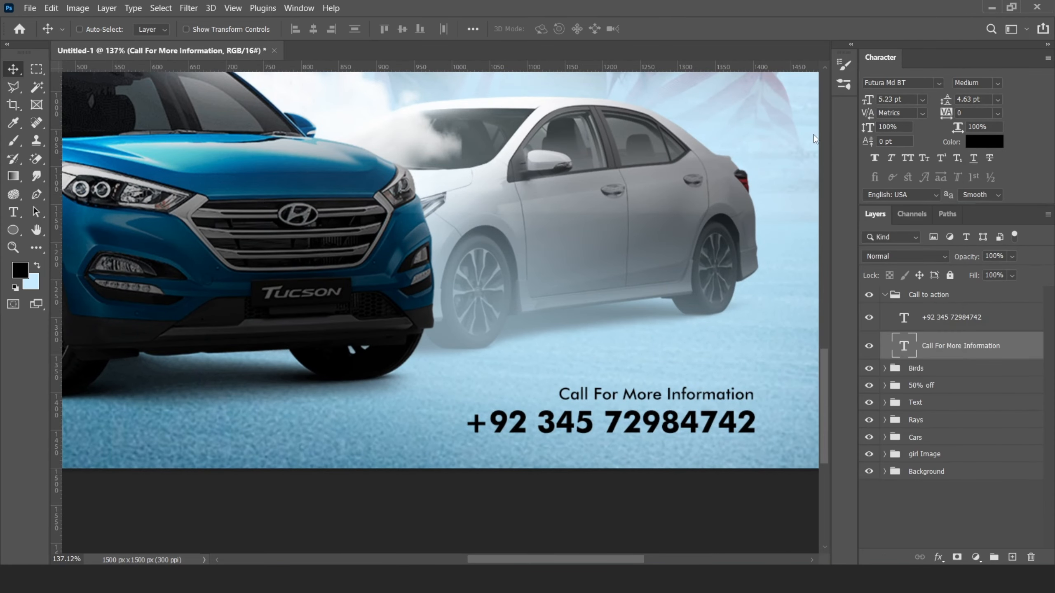
drag(654, 85, 798, 75)
click(722, 298)
drag(889, 76, 687, 72)
click(941, 99)
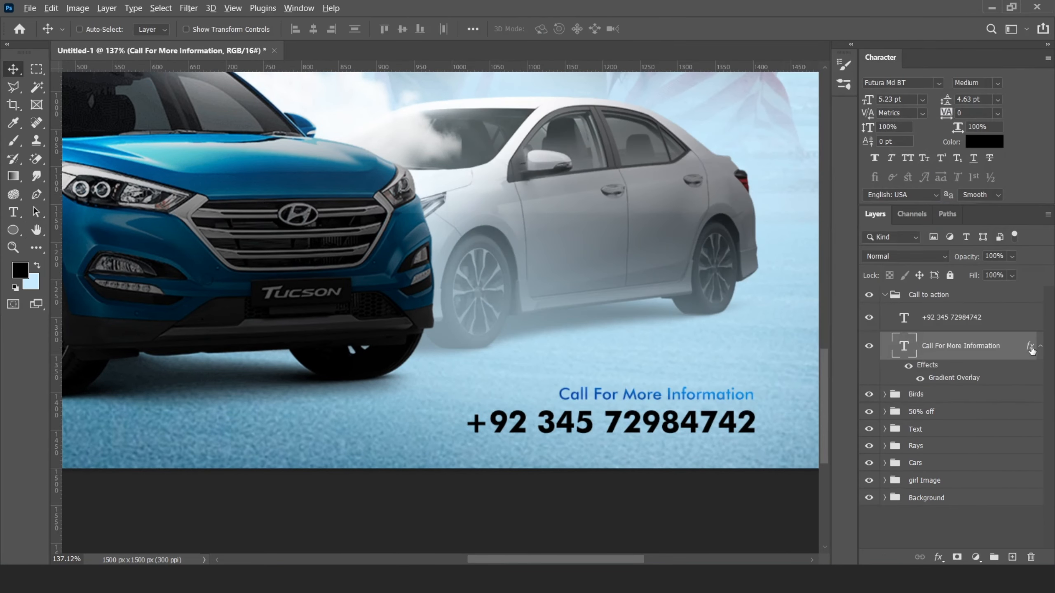
drag(1030, 347, 951, 318)
- Add a 3 px white stroke to the phone-number layer
scroll(660, 364, down, 11)
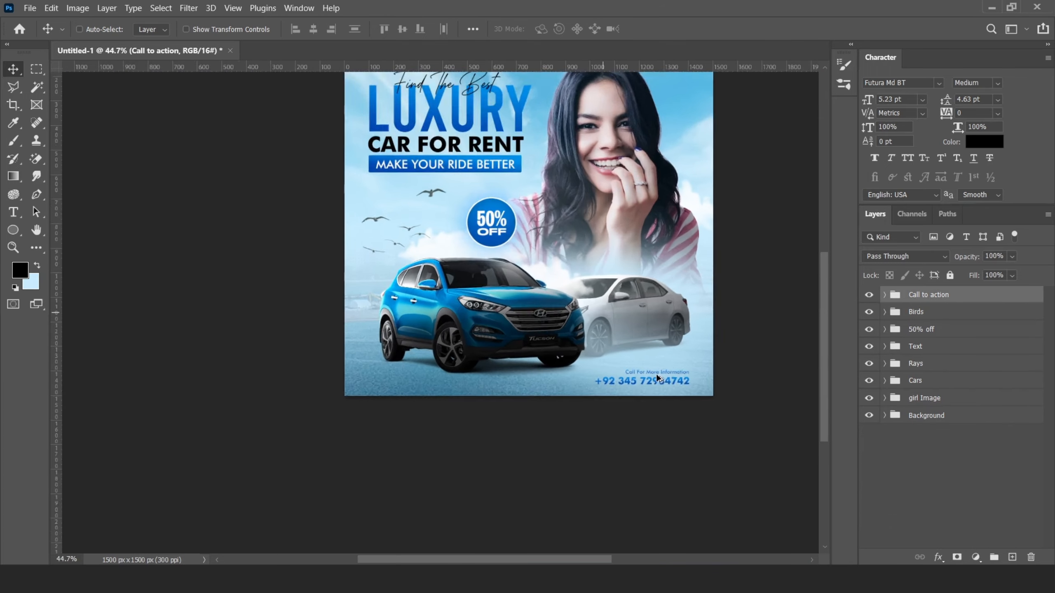
scroll(662, 378, up, 5)
click(885, 296)
click(930, 339)
double_click(930, 339)
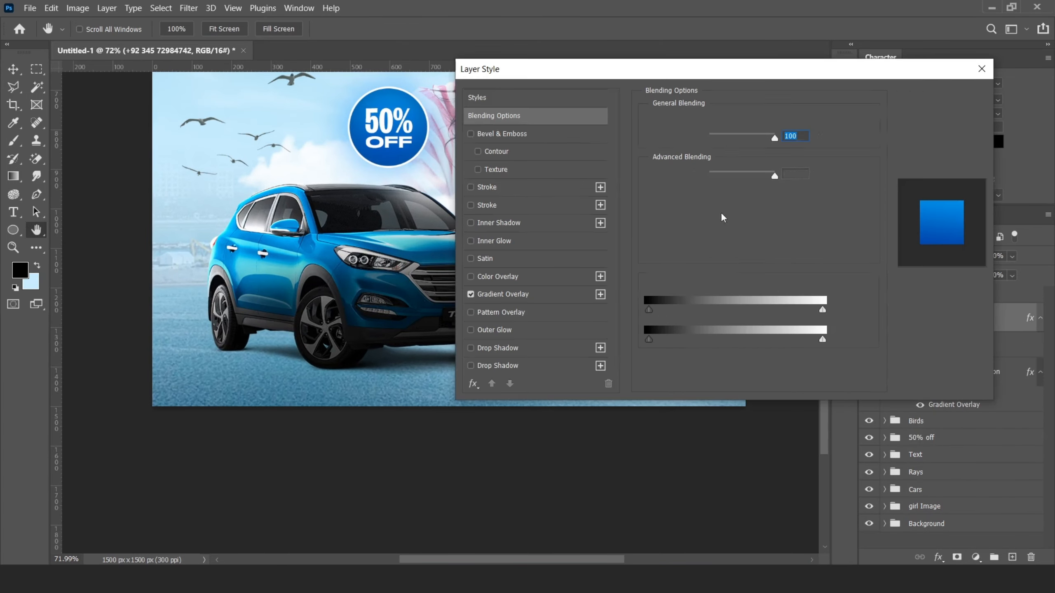
drag(581, 66, 797, 66)
click(773, 184)
text(3)
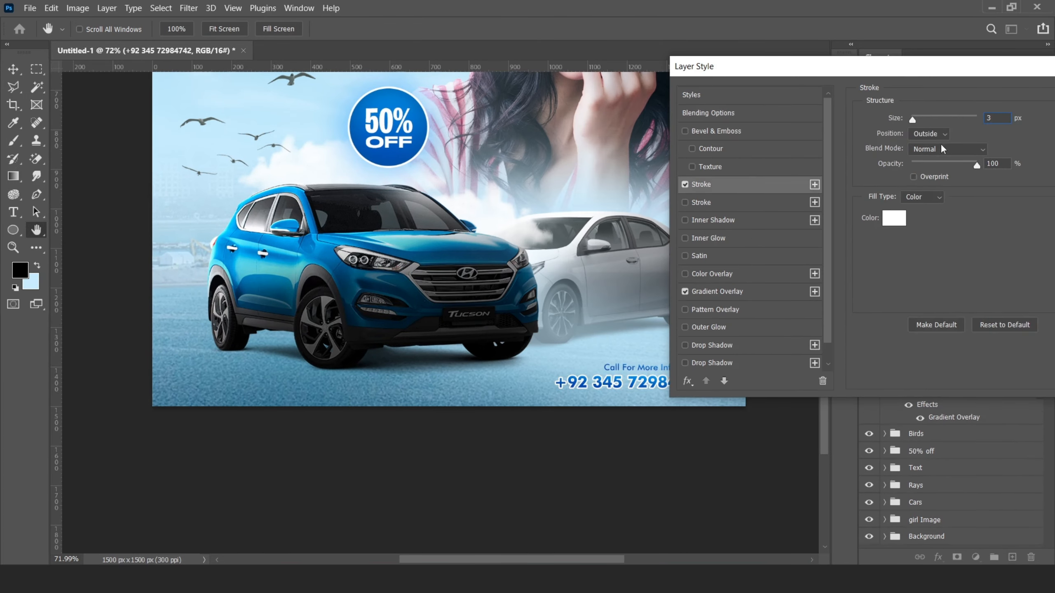
drag(898, 73, 770, 74)
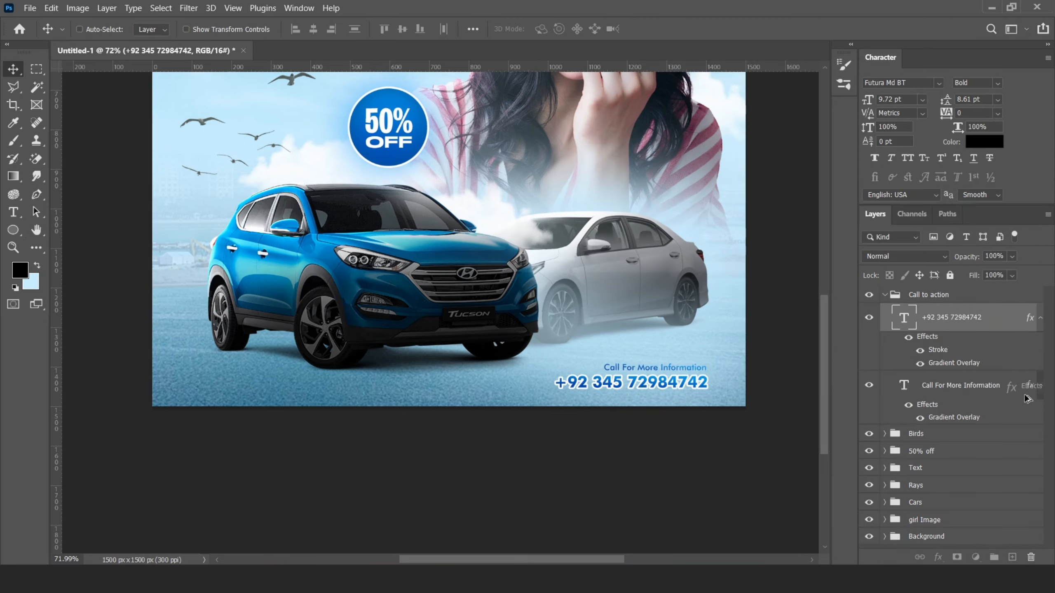
- Collapse both text layers' effects lists and the Call to action group
click(1040, 317)
click(1040, 346)
click(885, 295)
scroll(692, 386, down, 8)
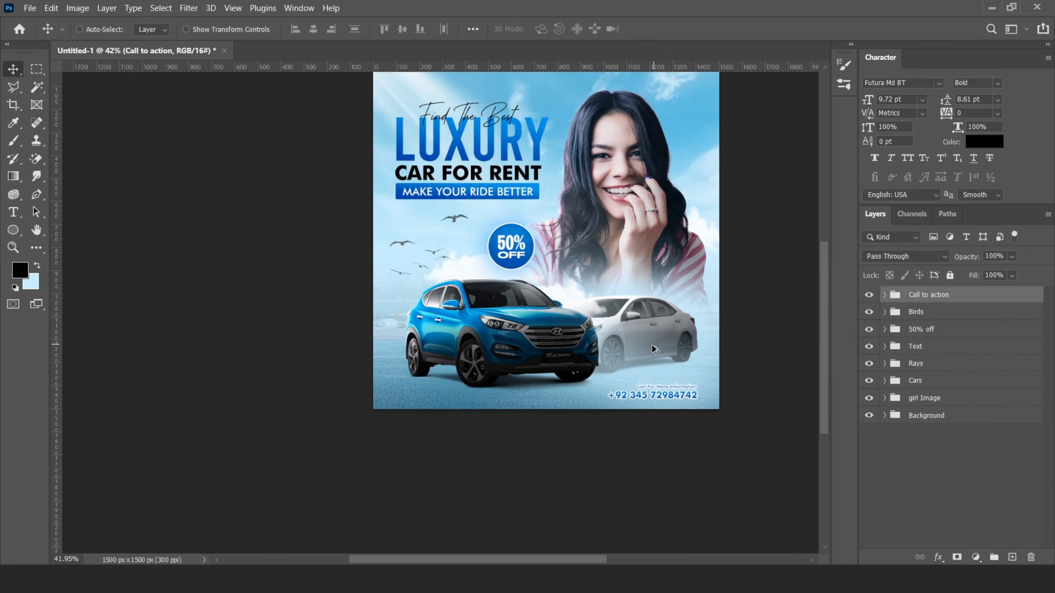
scroll(581, 270, up, 3)
- Add a light cyan-blue Solid Color fill layer
click(975, 556)
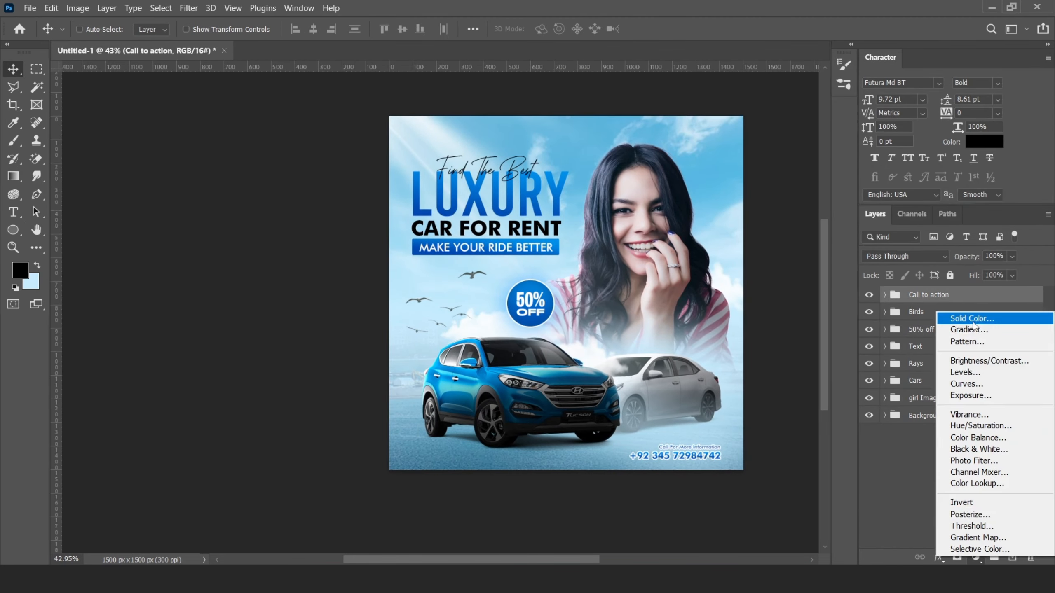
click(955, 316)
drag(833, 401, 836, 305)
click(751, 232)
drag(751, 228, 758, 228)
click(947, 221)
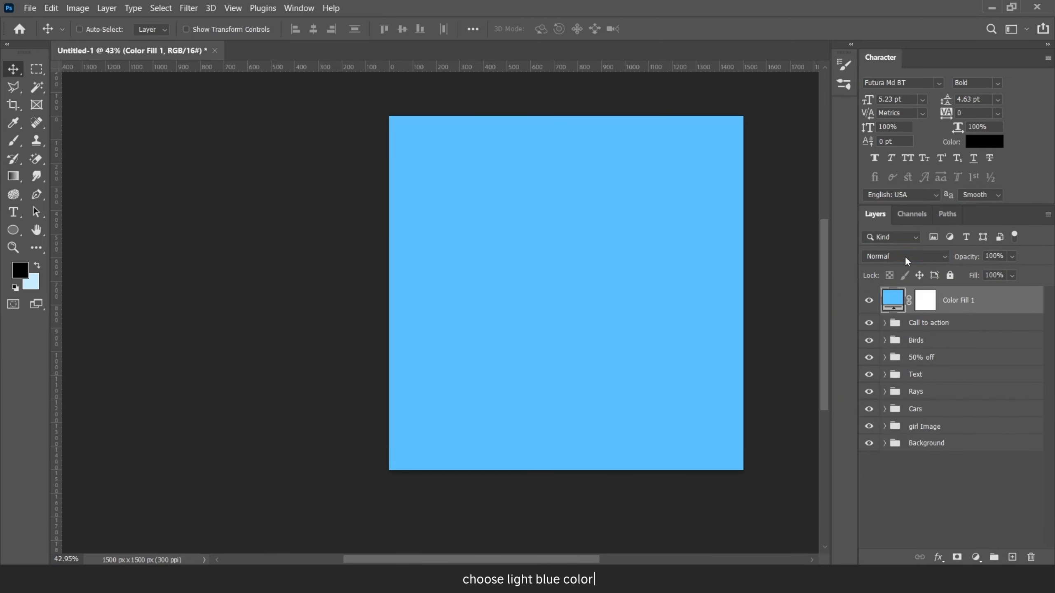
- Set the colour fill to Screen blending and invert its mask to hide it
click(906, 257)
click(885, 334)
click(928, 304)
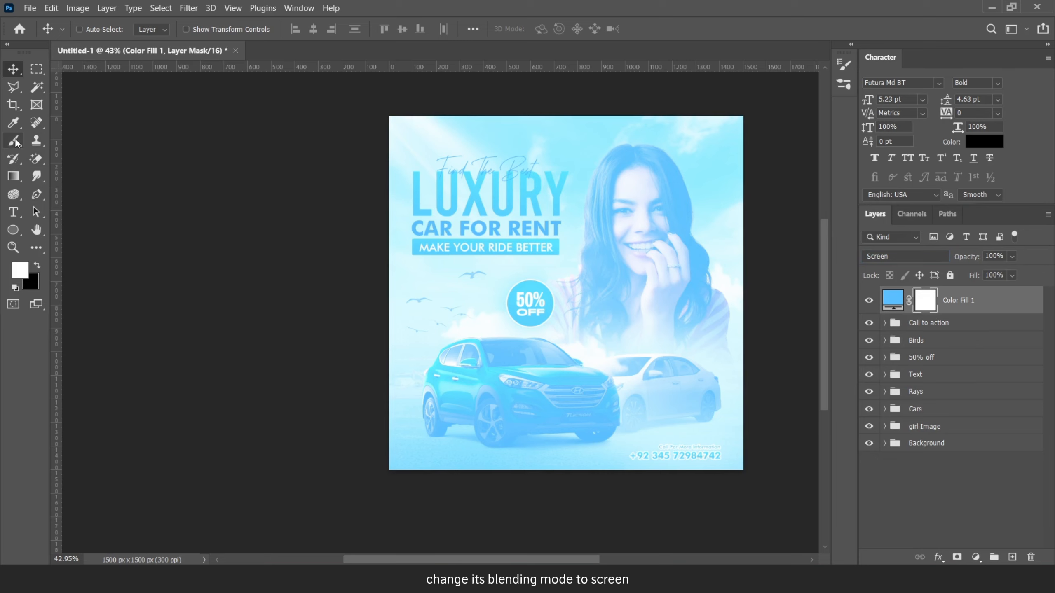
key(b)
key(ctrl+i)
scroll(710, 252, up, 2)
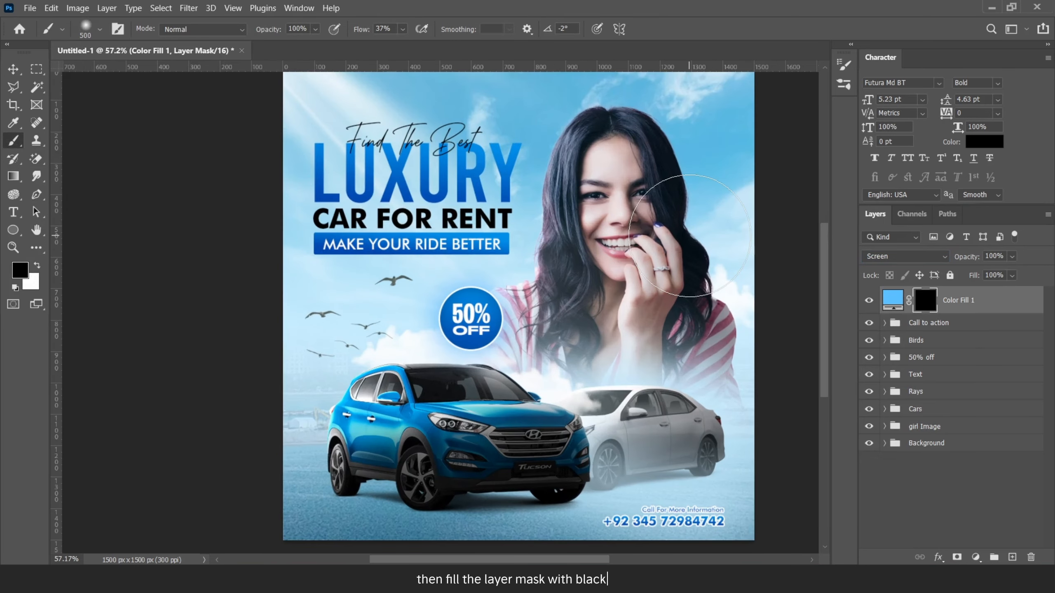
key(x)
- Paint white onto the mask at 23% brush flow around the blue and white cars
click(403, 31)
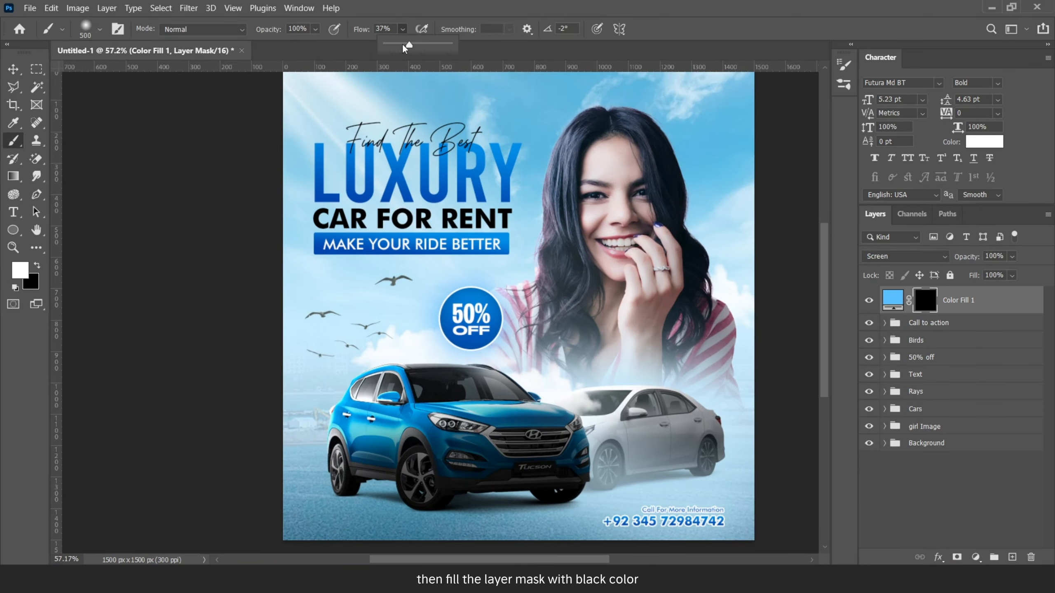
drag(403, 45, 400, 45)
click(686, 226)
click(535, 270)
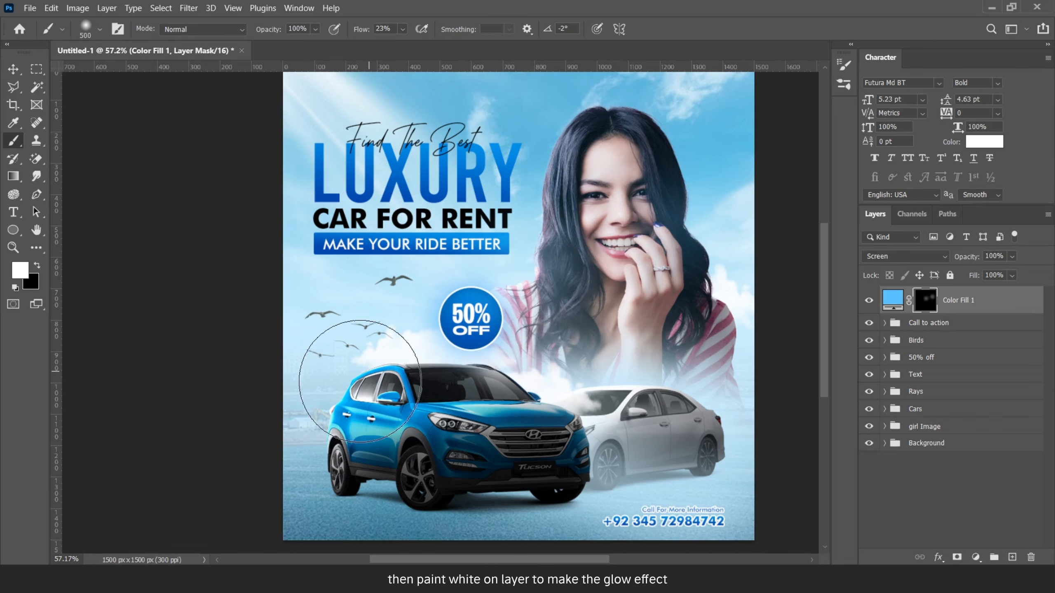
click(360, 381)
click(596, 412)
scroll(470, 287, down, 1)
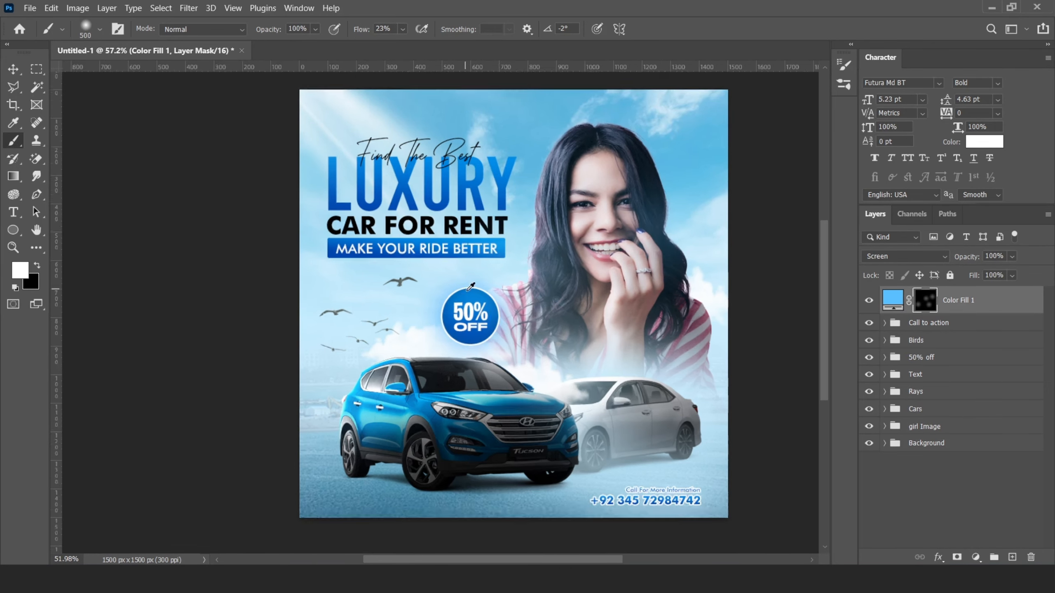
scroll(470, 287, down, 4)
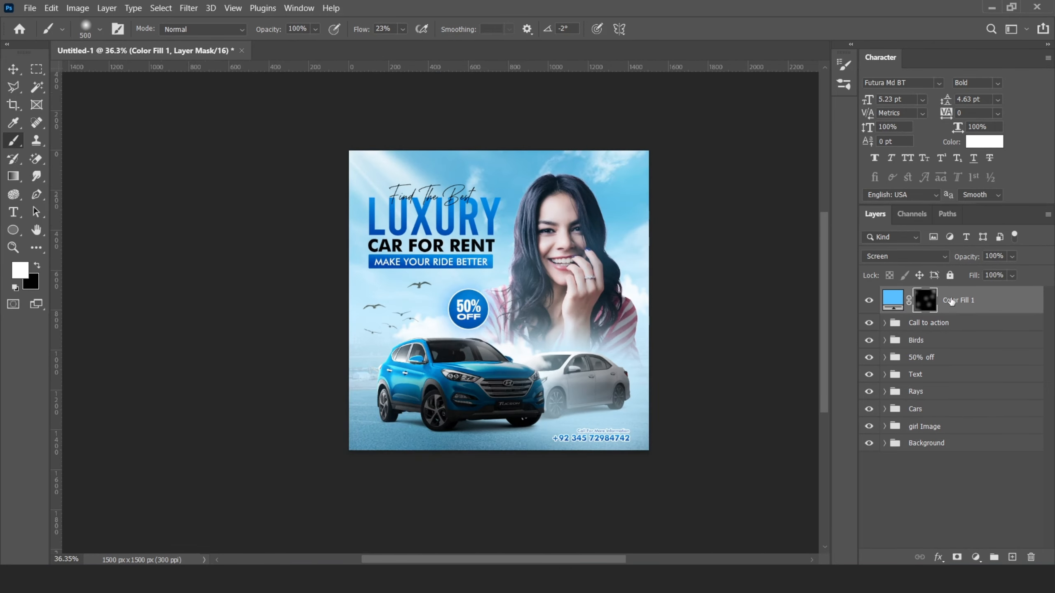
- Group the colour fill as Glow and stamp all visible layers into one merged layer
key(ctrl+f)
key(Escape)
key(ctrl+g)
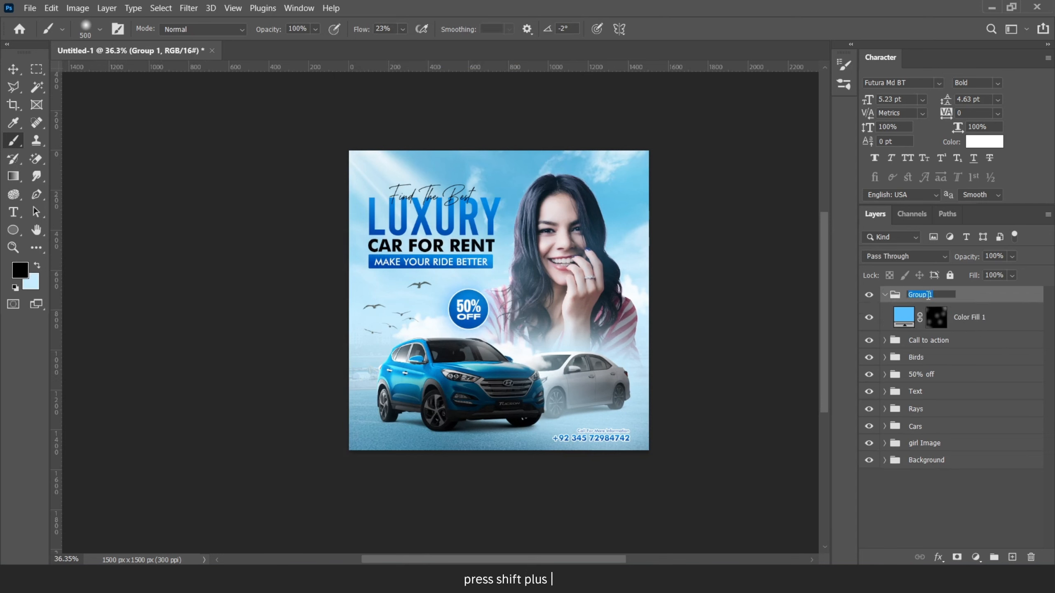
key(Return)
click(883, 295)
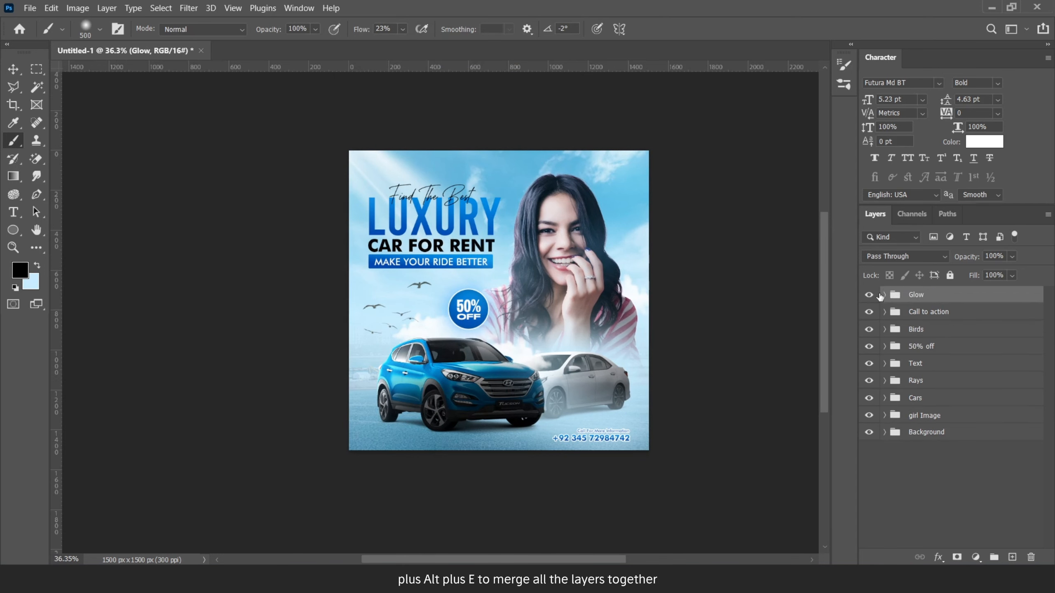
key(ctrl+shift+alt+e)
- In the Camera Raw Filter, set Temperature -10, Contrast +20, Texture +24 and Vibrance +24
click(188, 8)
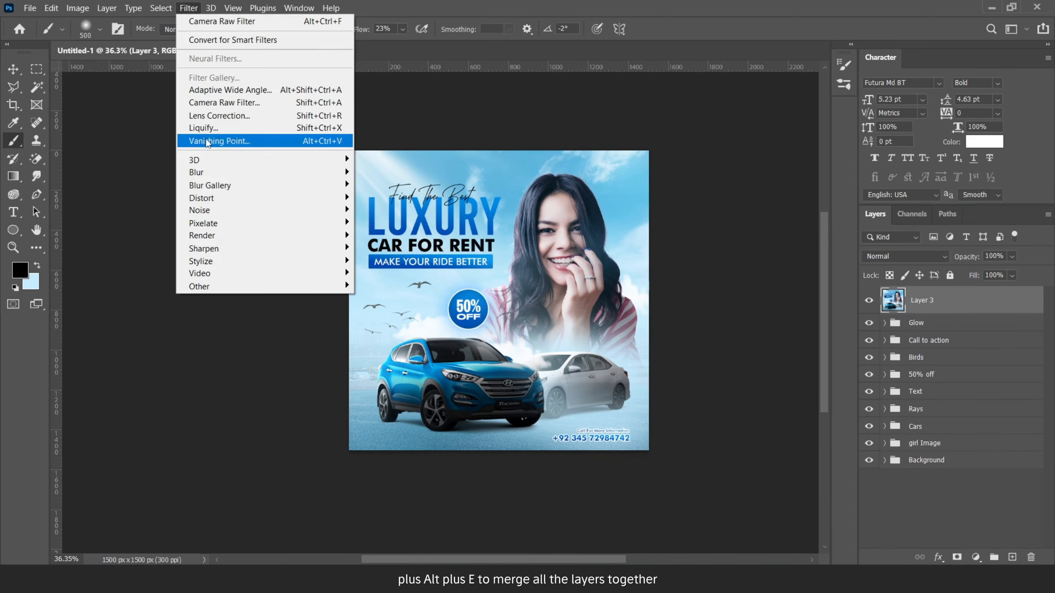
click(228, 115)
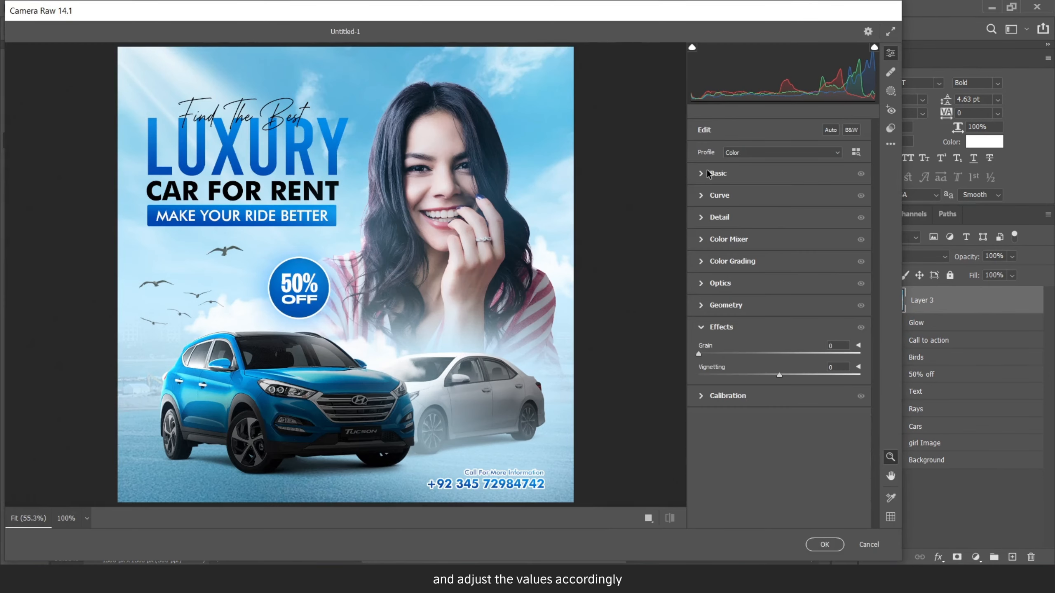
click(707, 171)
drag(779, 214, 768, 216)
drag(779, 277, 788, 327)
drag(779, 369, 797, 371)
drag(784, 431, 799, 432)
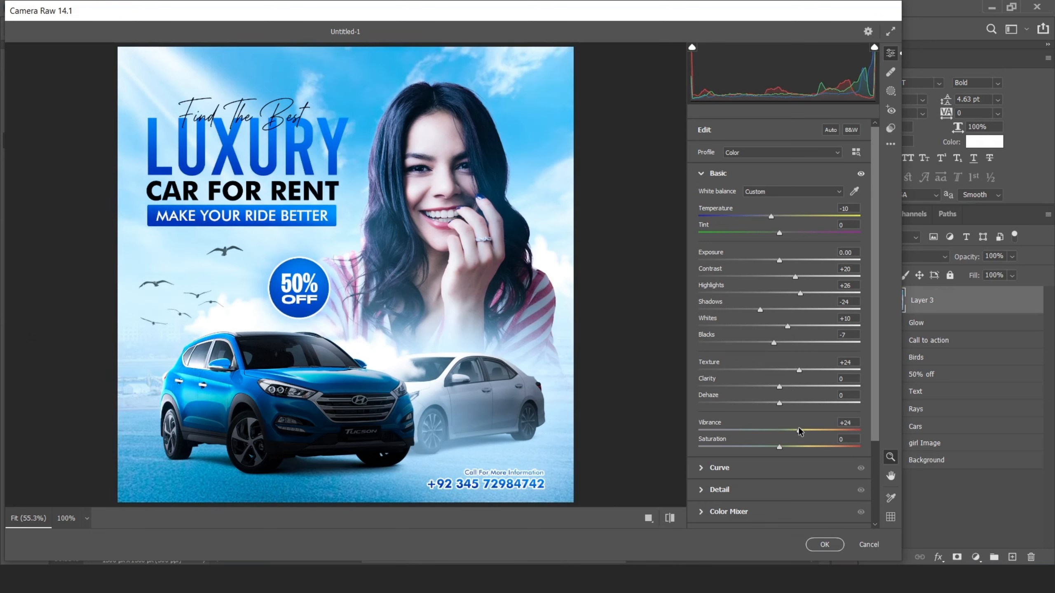
click(701, 174)
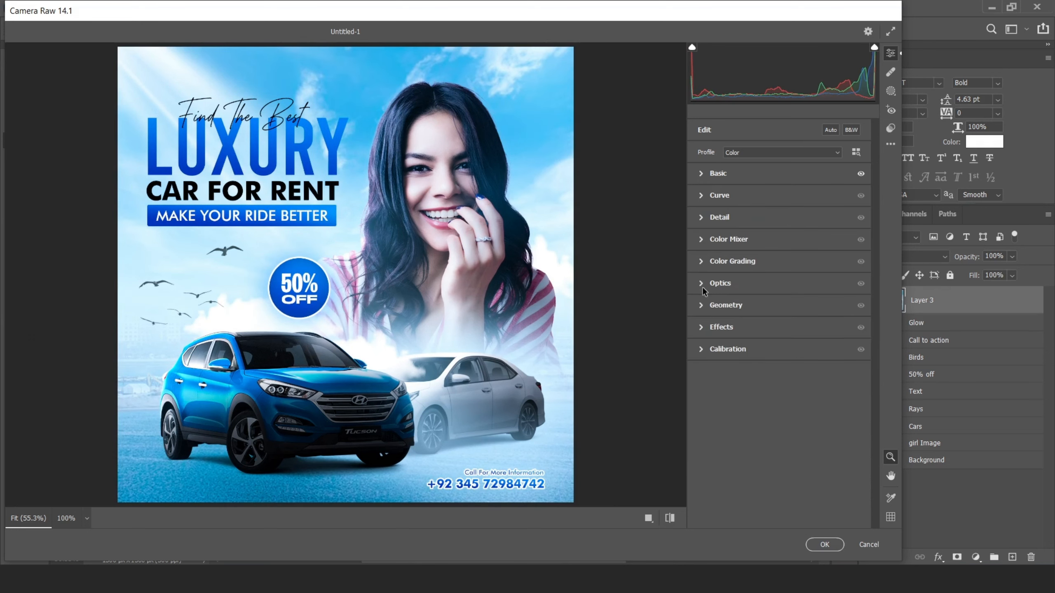
- Add grain 22 and a -16 vignette, then apply the Camera Raw grade
click(701, 328)
drag(777, 376, 767, 376)
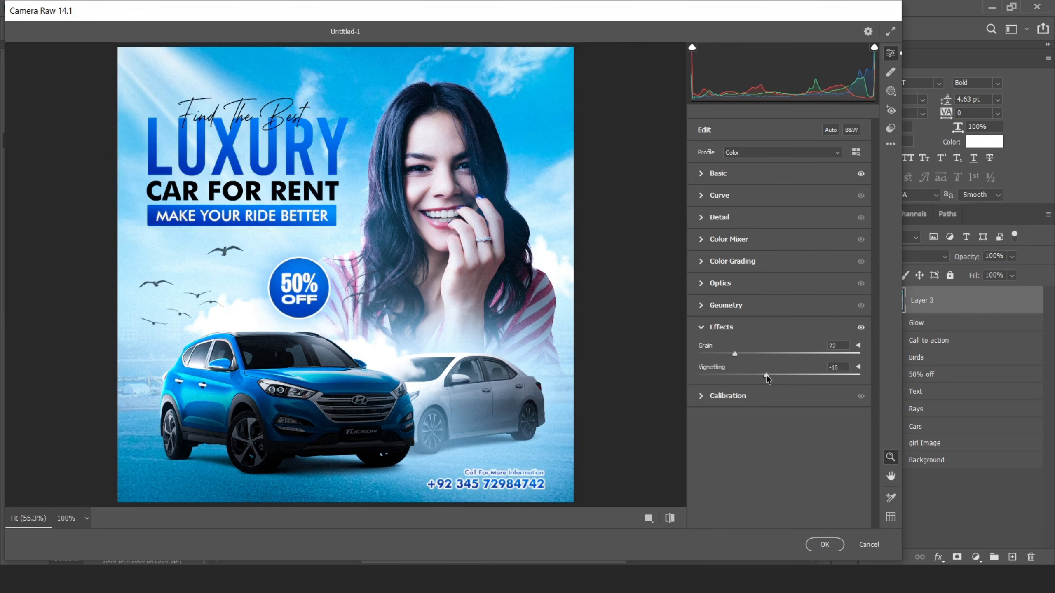
click(824, 544)
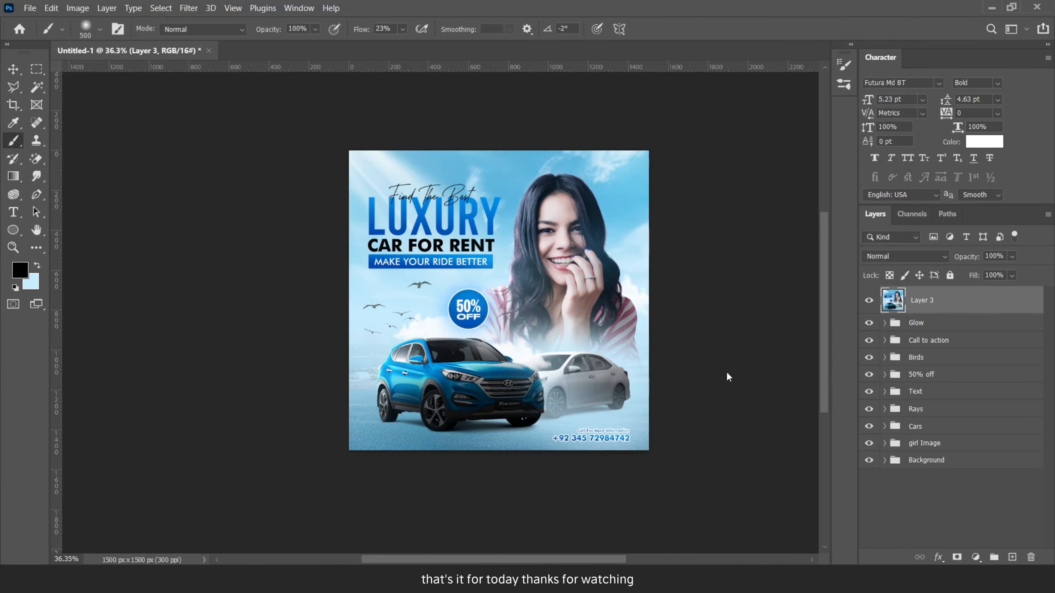
scroll(744, 297, up, 3)
scroll(675, 299, up, 1)
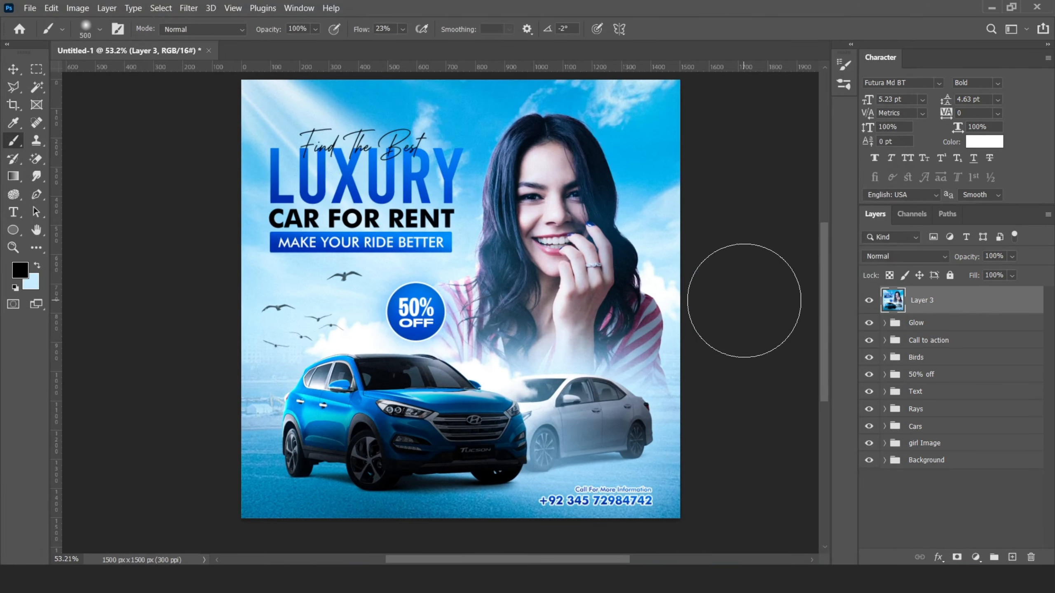